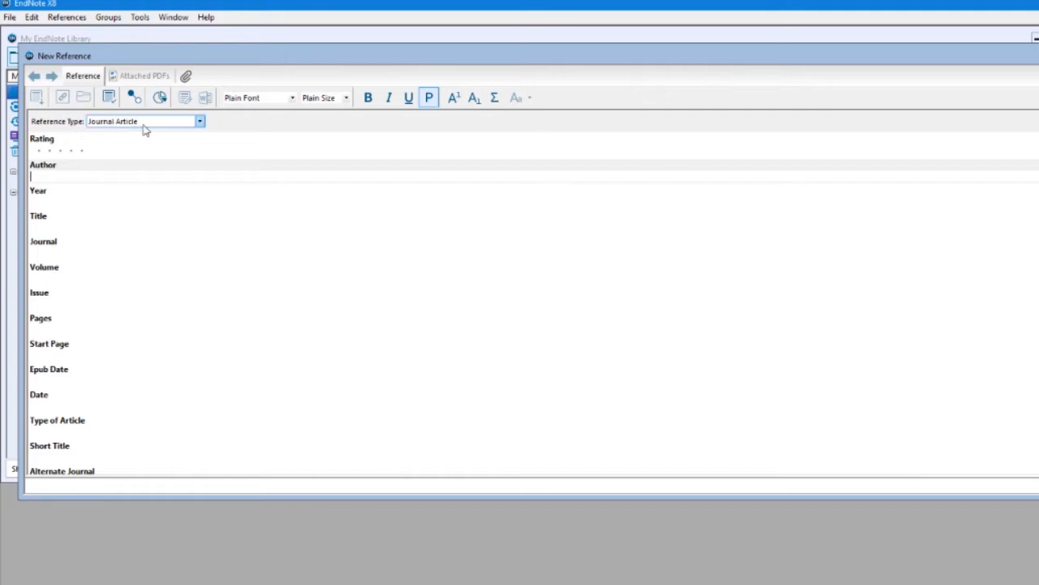
Step: Set the new reference's type to Book
left_click(198, 124)
mouse_move(200, 251)
left_mouse_down()
mouse_move(200, 192)
mouse_move(201, 263)
left_mouse_up()
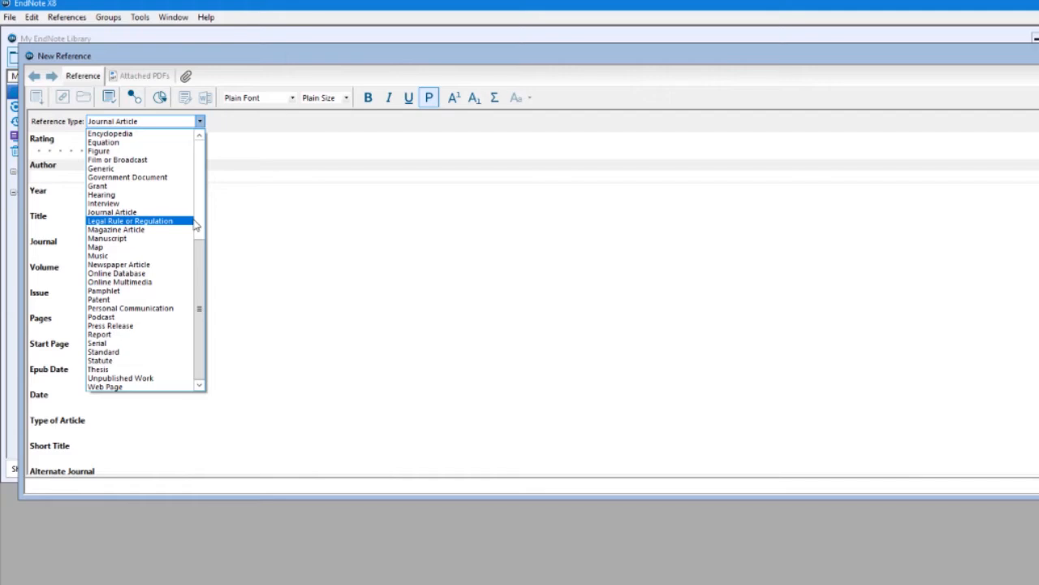
scroll(203, 244, "up", 7)
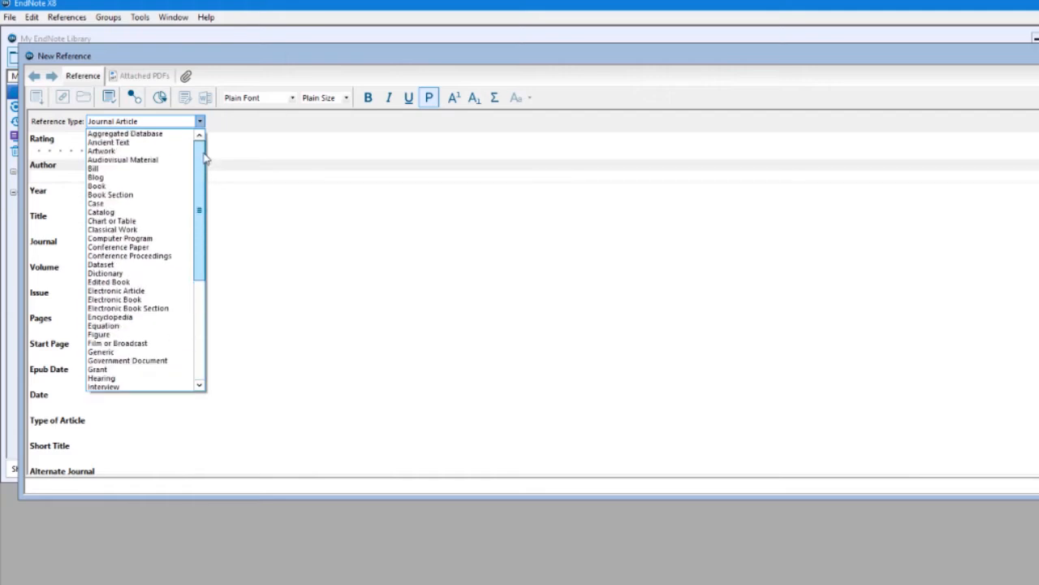
left_click(97, 186)
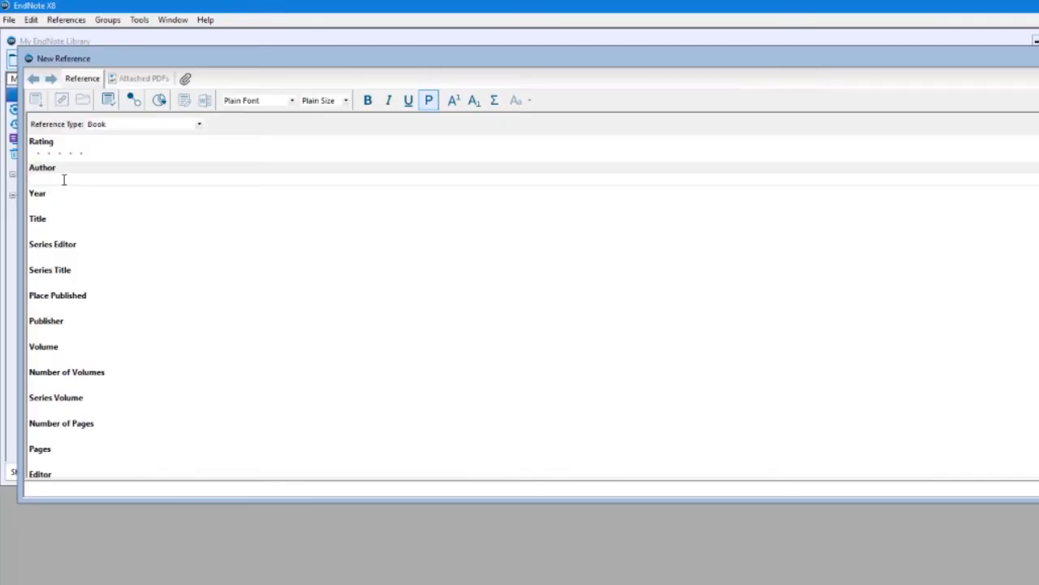
Step: Enter the two authors' full names on separate lines and set the year to 2014
type("Jane Chai")
key("Return")
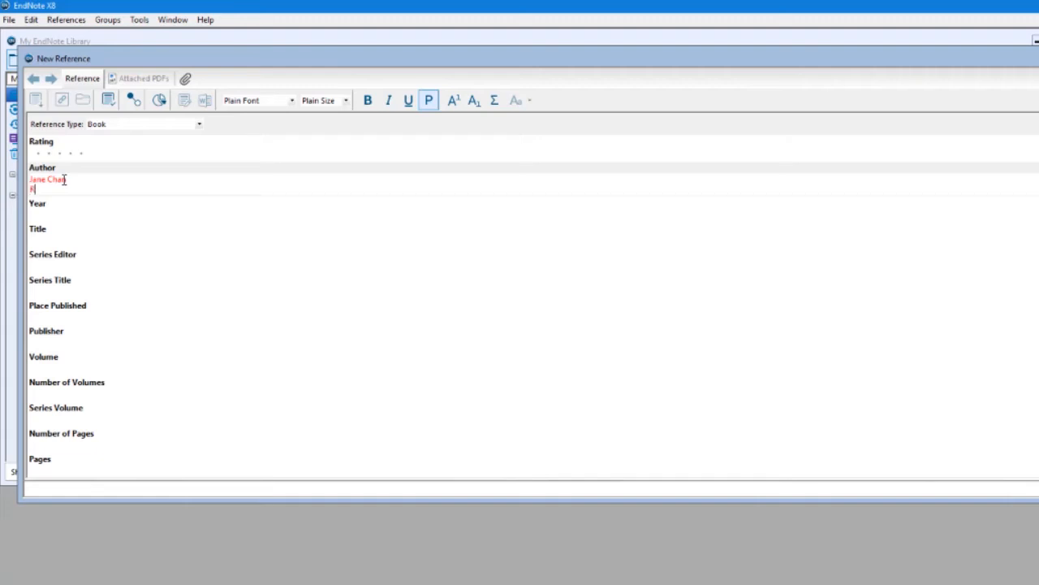
type("Josephine Ryan")
left_click(58, 214)
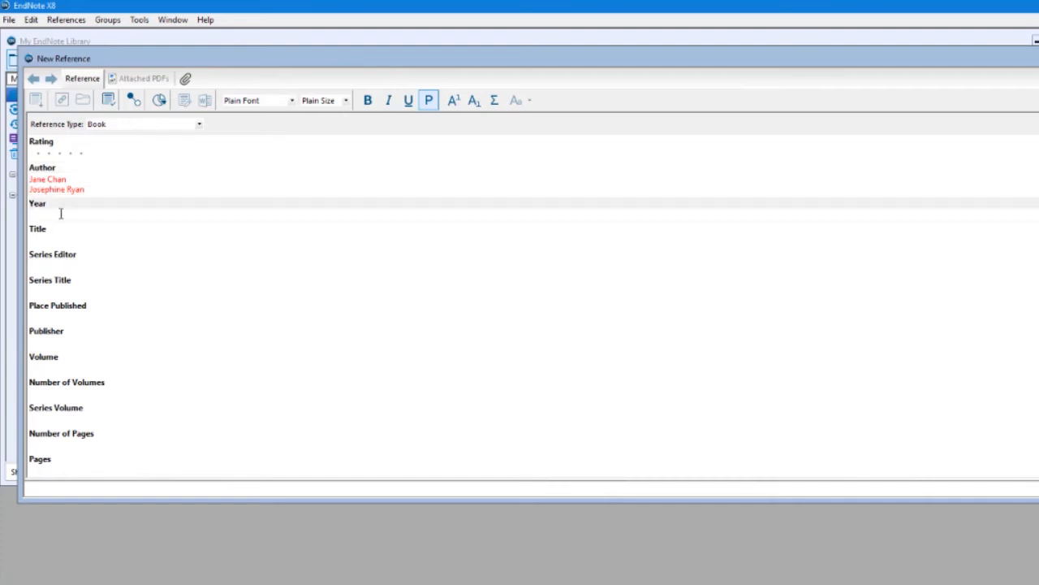
type("2014")
Step: Enter "Successful Teacher Education: Partnerhips, Reflective Practice and the Place of Technology" as the book's title
left_click(42, 242)
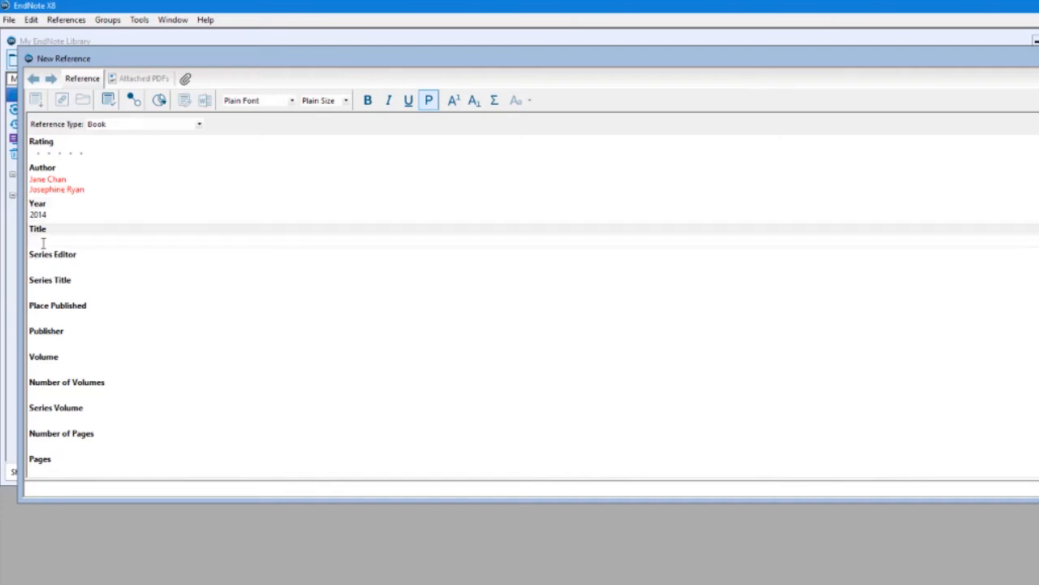
type("Successful Teacher Education: ")
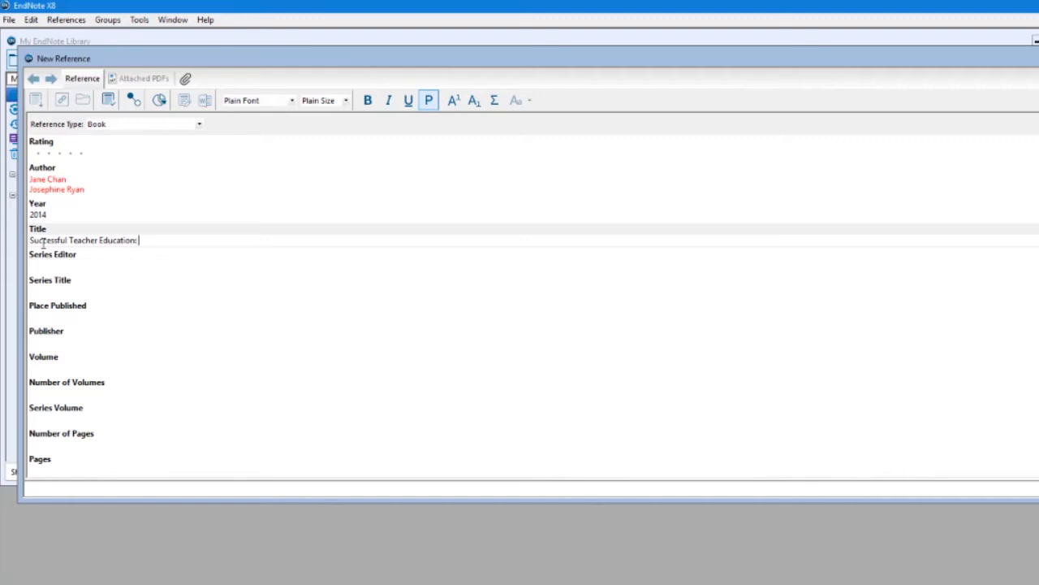
type("Partnerhips, Reflective Practice")
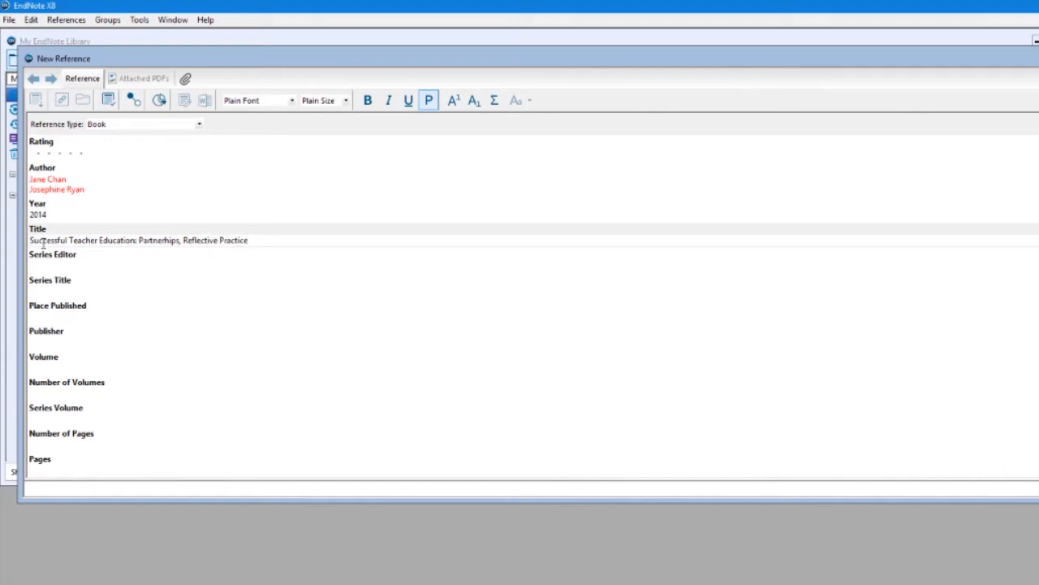
type(" and the ef")
key("BackSpace")
key("BackSpace")
type("Place of Technology")
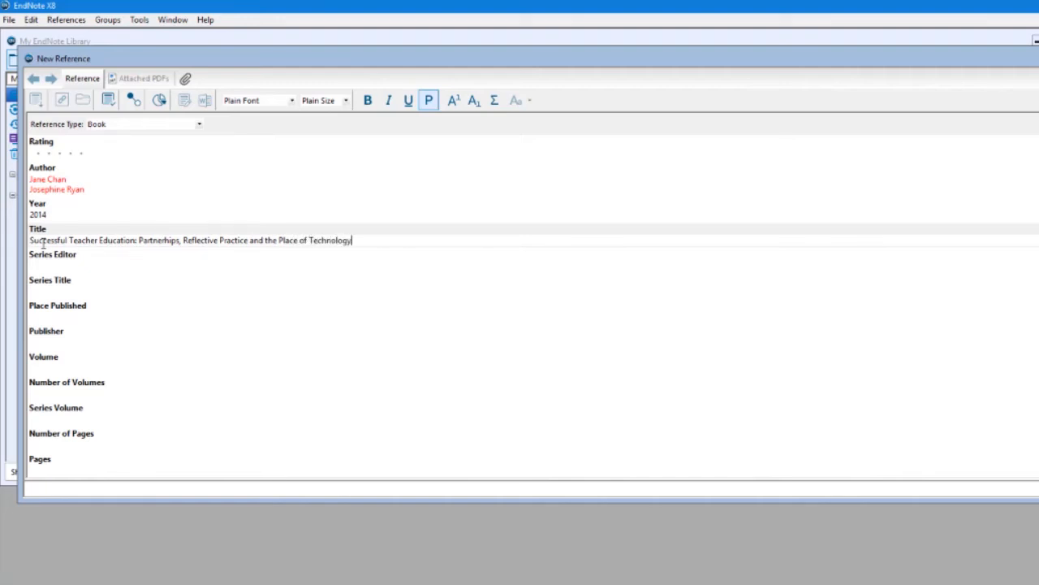
Step: Fill in New York as the place published and Sense Publishers as the publisher, and save the reference to the library
left_click(70, 316)
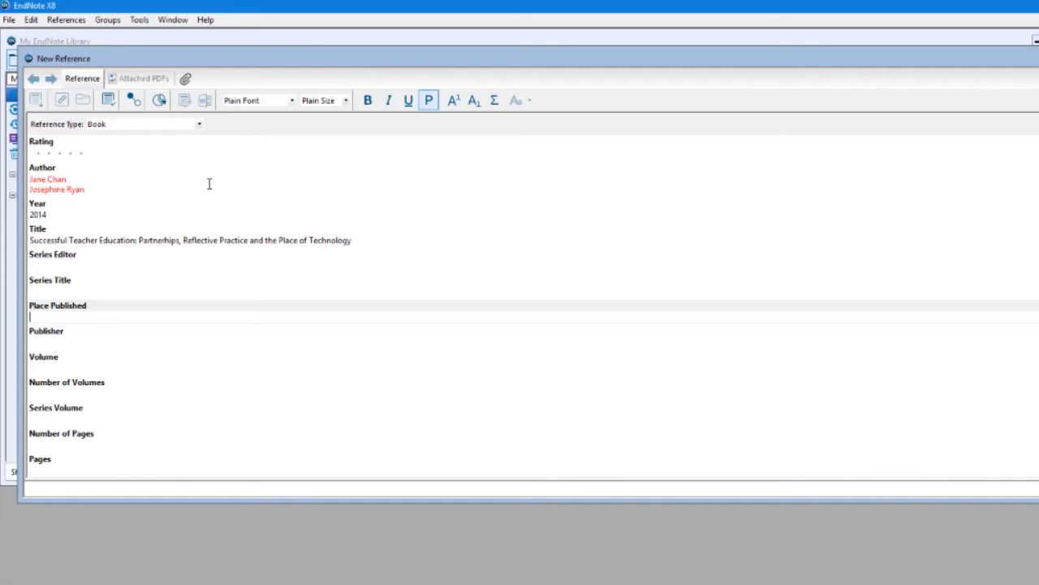
type("New York")
left_click(62, 340)
type("Serse Publ")
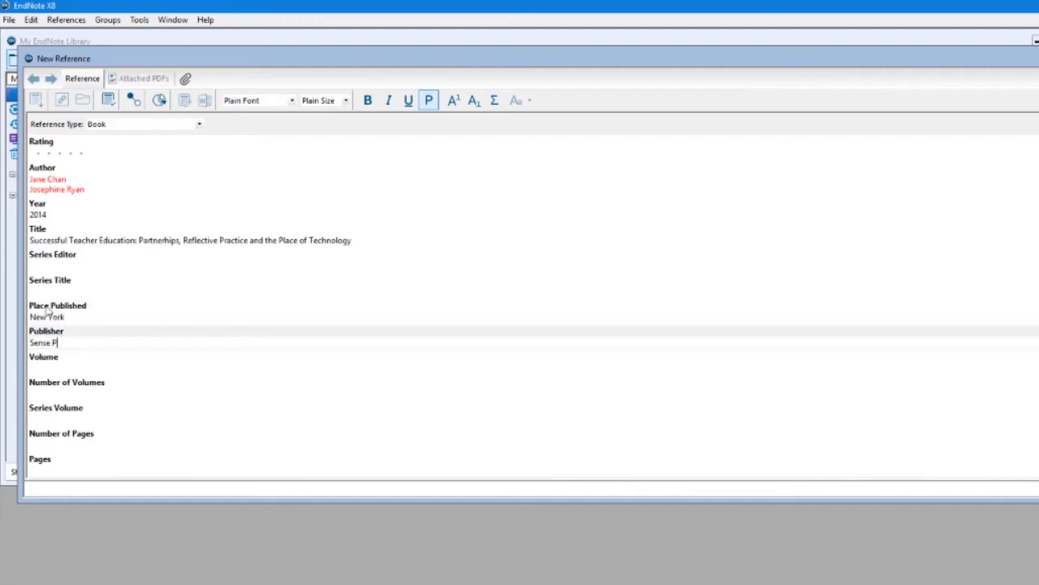
type("ishers")
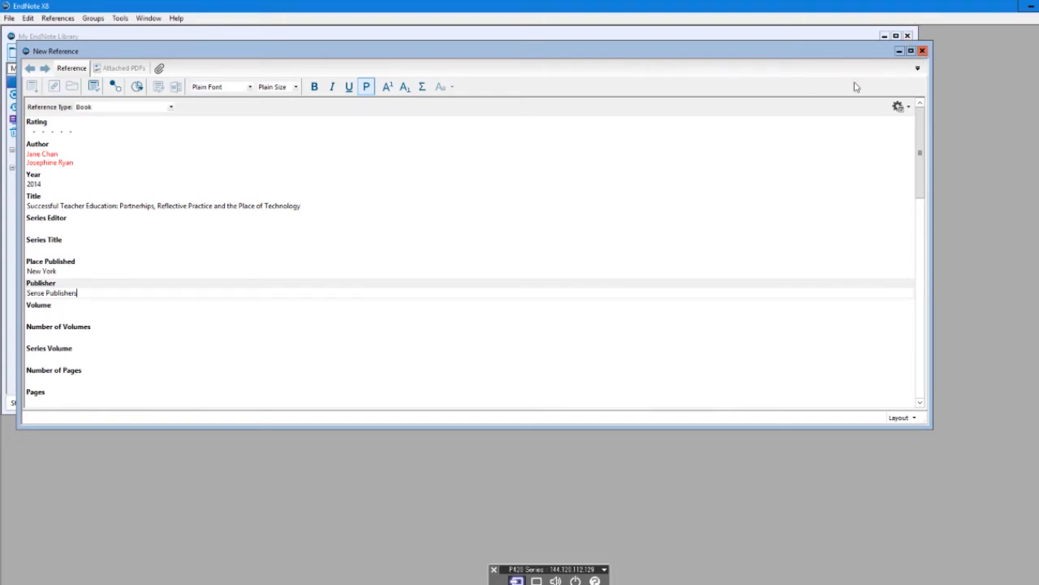
left_click(923, 51)
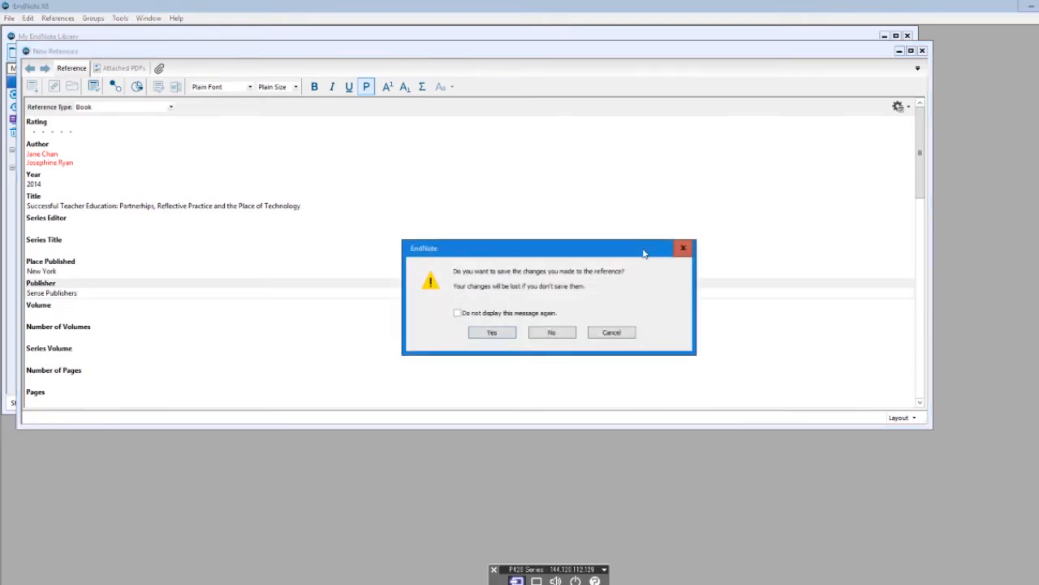
left_click(490, 333)
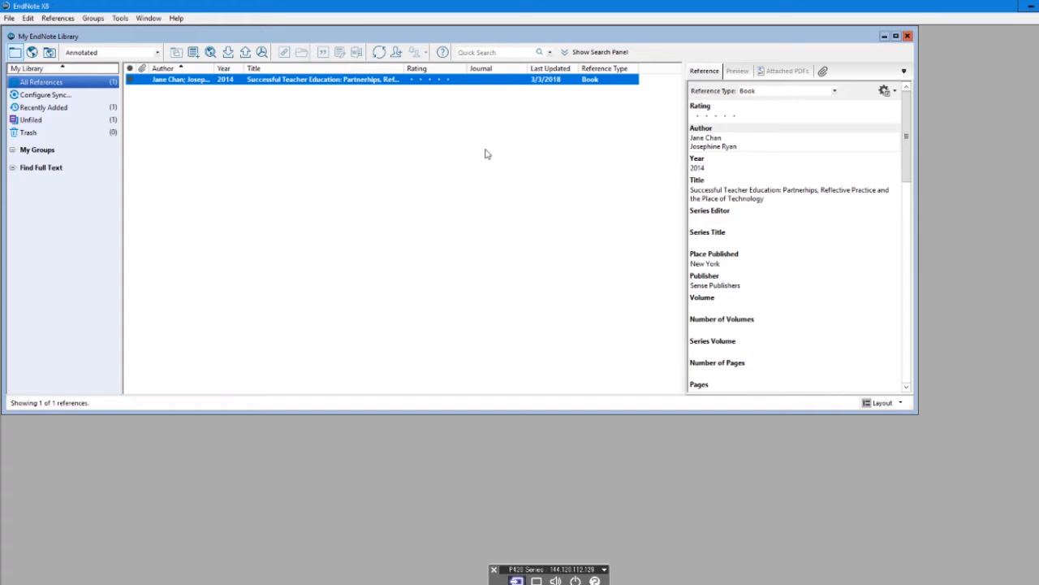
Step: Open a blank new reference and close it without entering anything
left_click(193, 52)
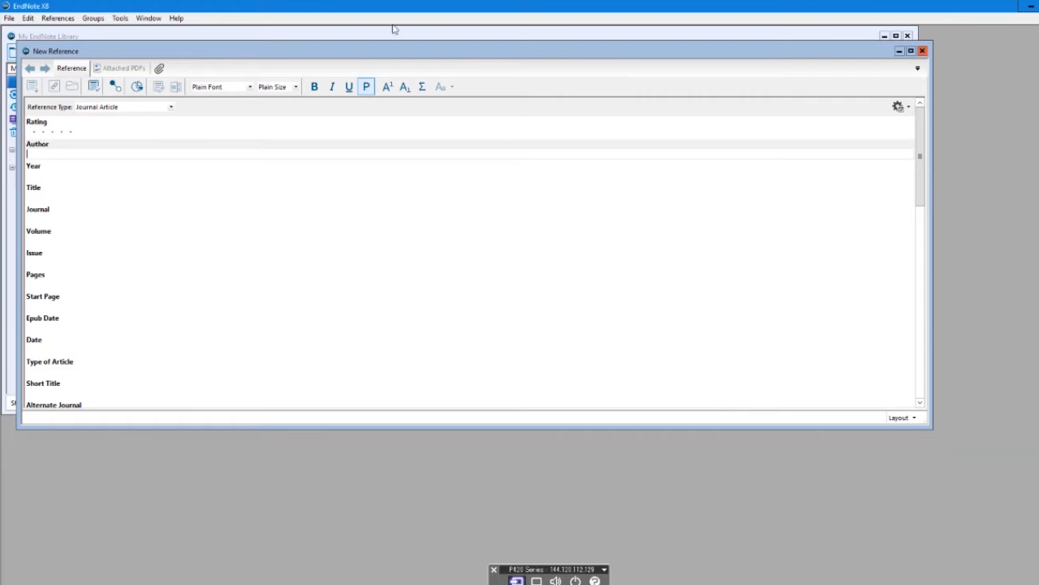
left_click(922, 51)
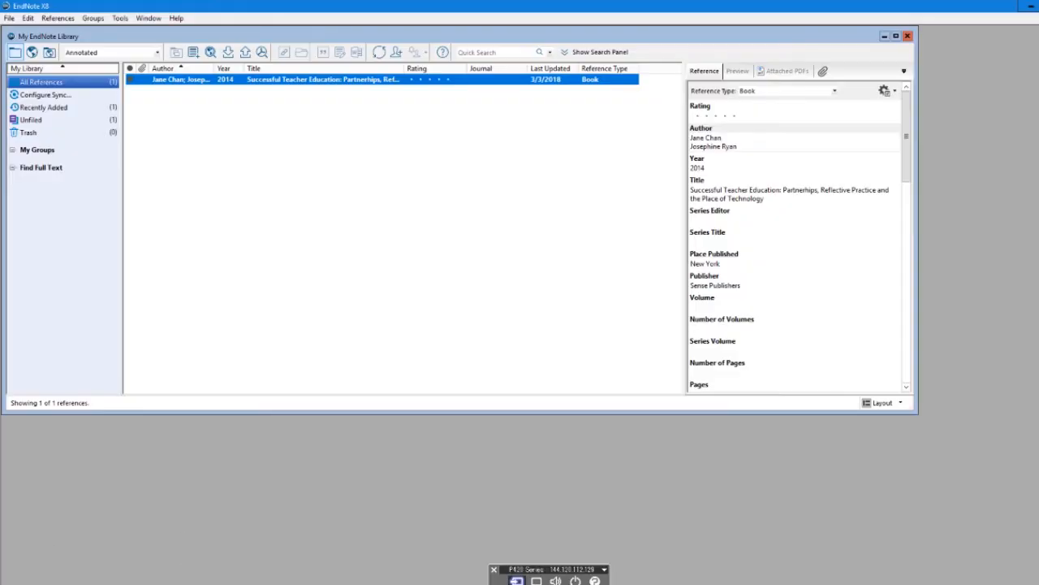
Step: Switch from EndNote to Google Chrome and open the USP Library website at usp.ac.fj/library
left_click(1029, 6)
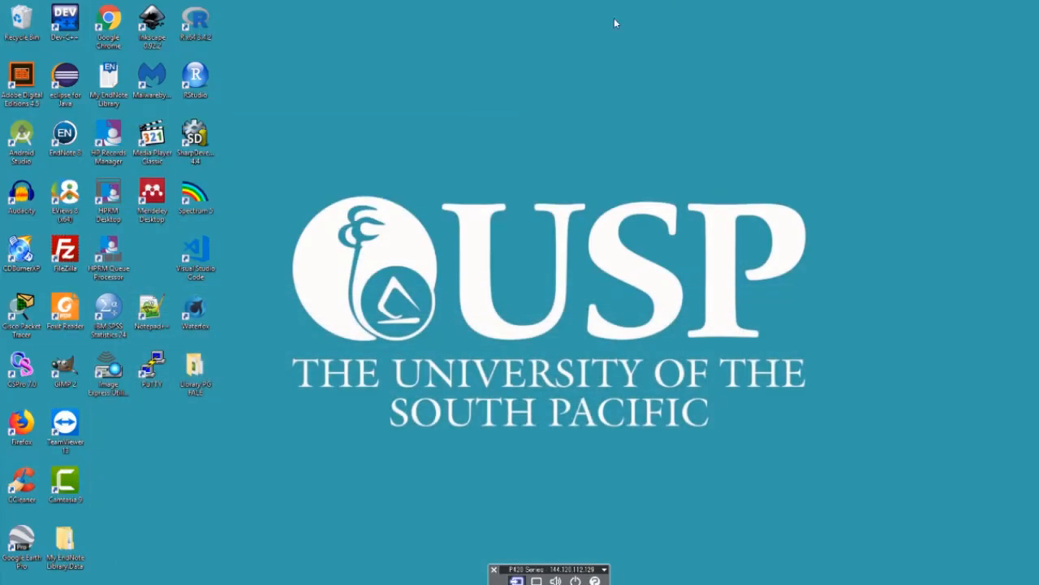
double_click(112, 26)
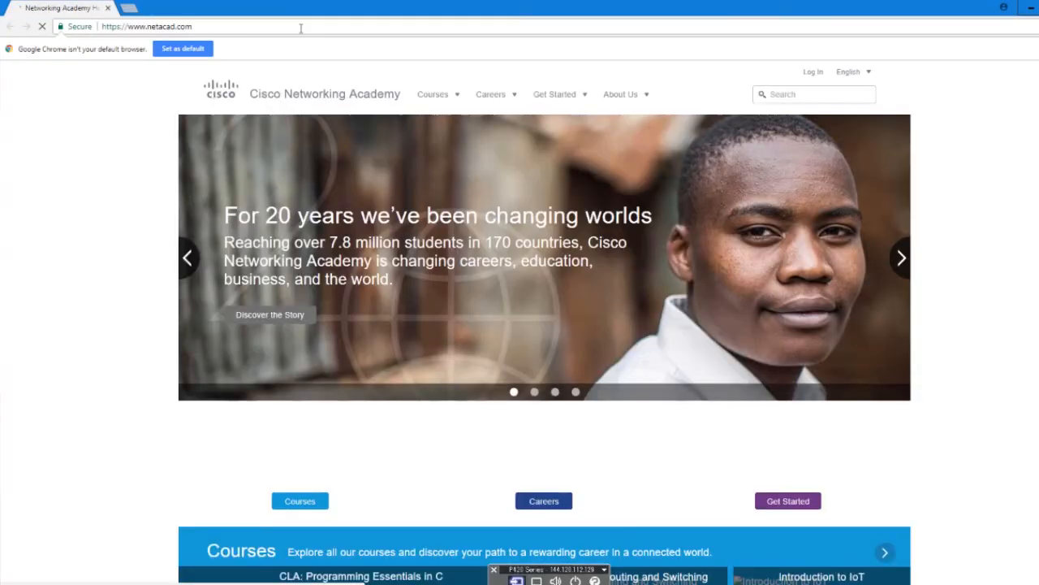
left_click(302, 28)
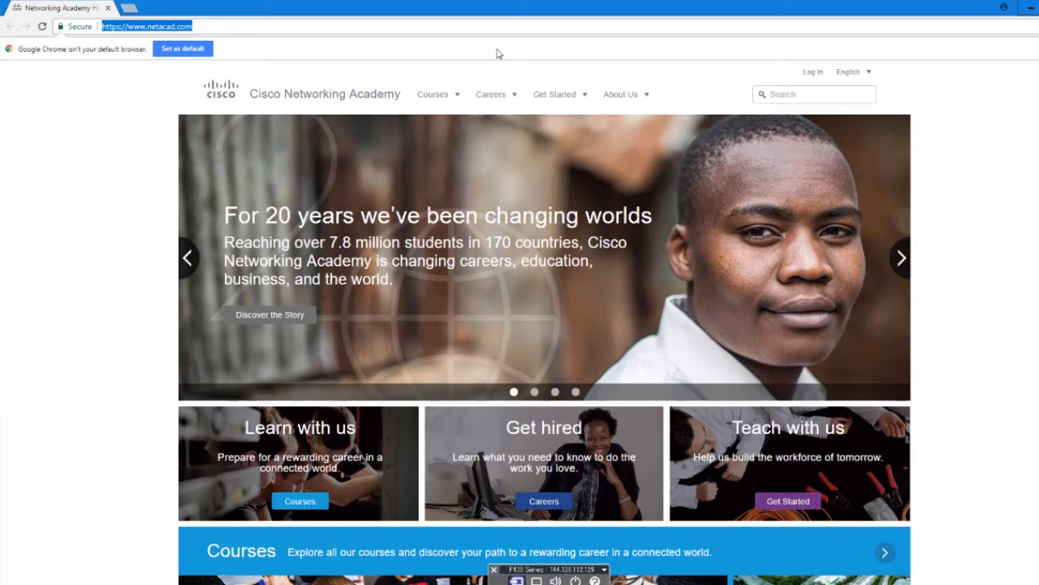
type("usp.ac.fj")
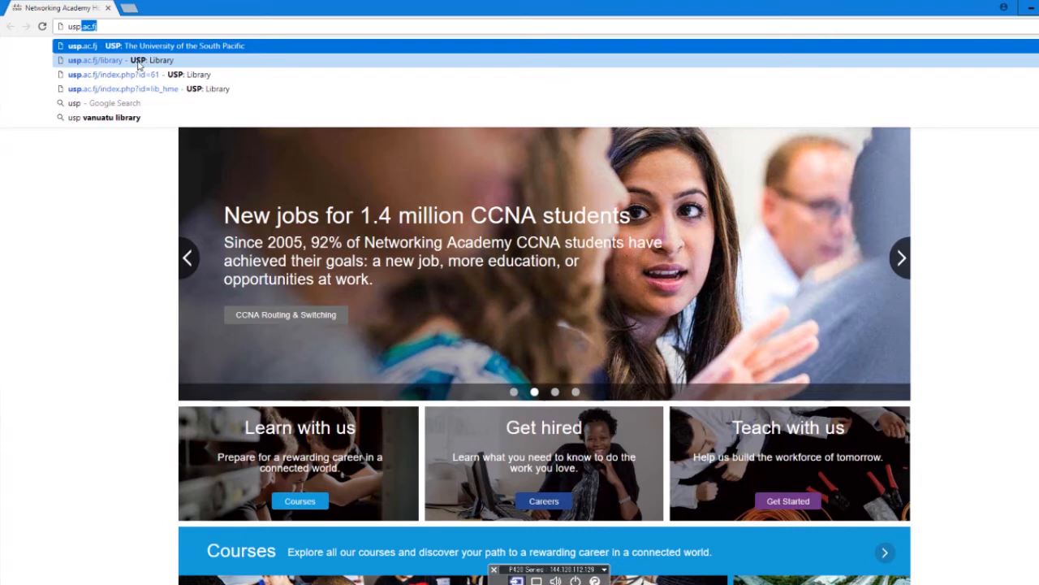
left_click(152, 62)
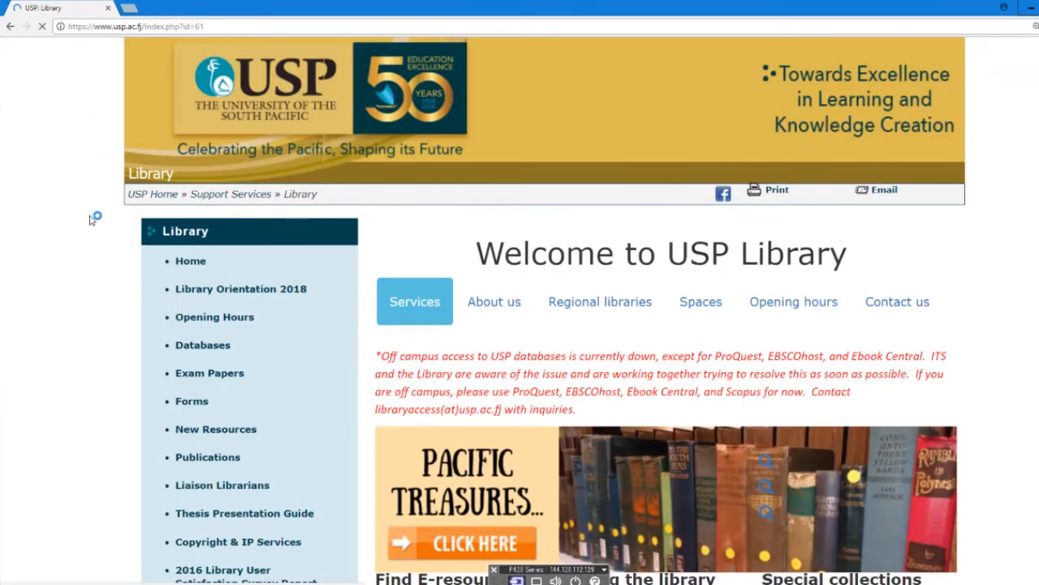
Step: Open ProQuest (all databases) from the P section of the library's database list
scroll(93, 218, "down", 1)
scroll(93, 218, "down", 1)
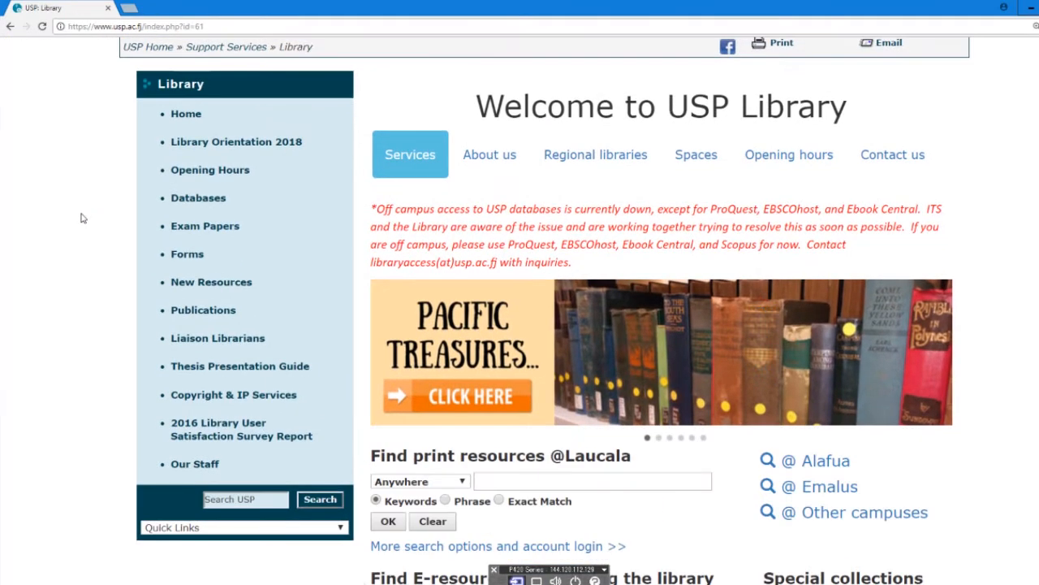
scroll(85, 218, "down", 1)
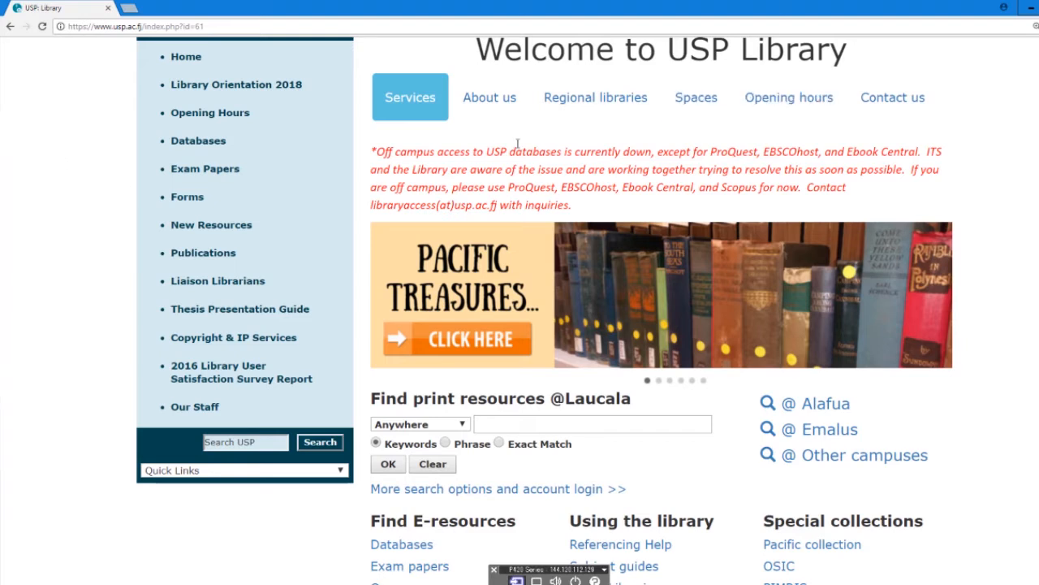
left_click(201, 143)
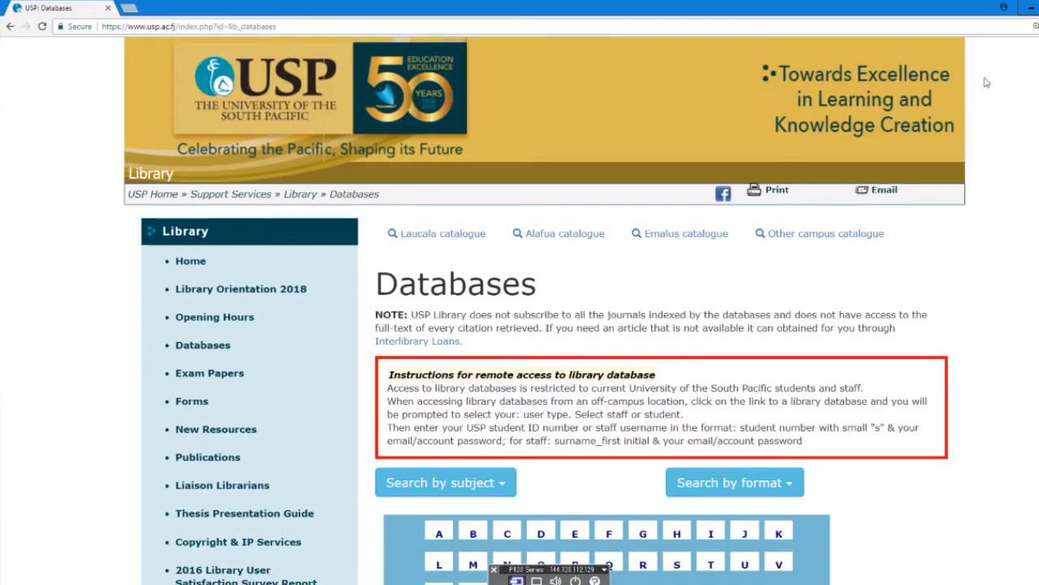
scroll(1015, 167, "down", 3)
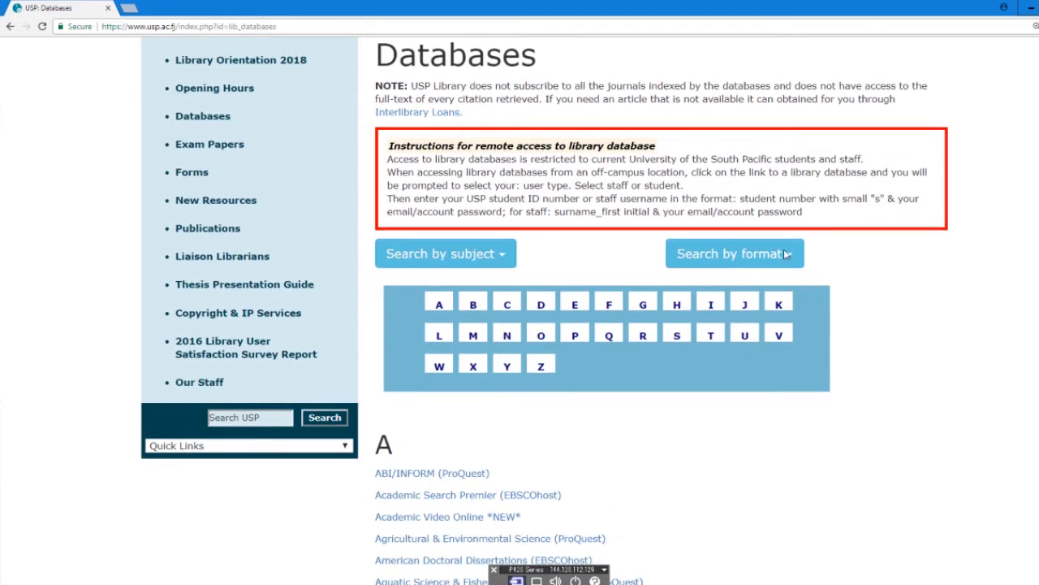
left_click(569, 338)
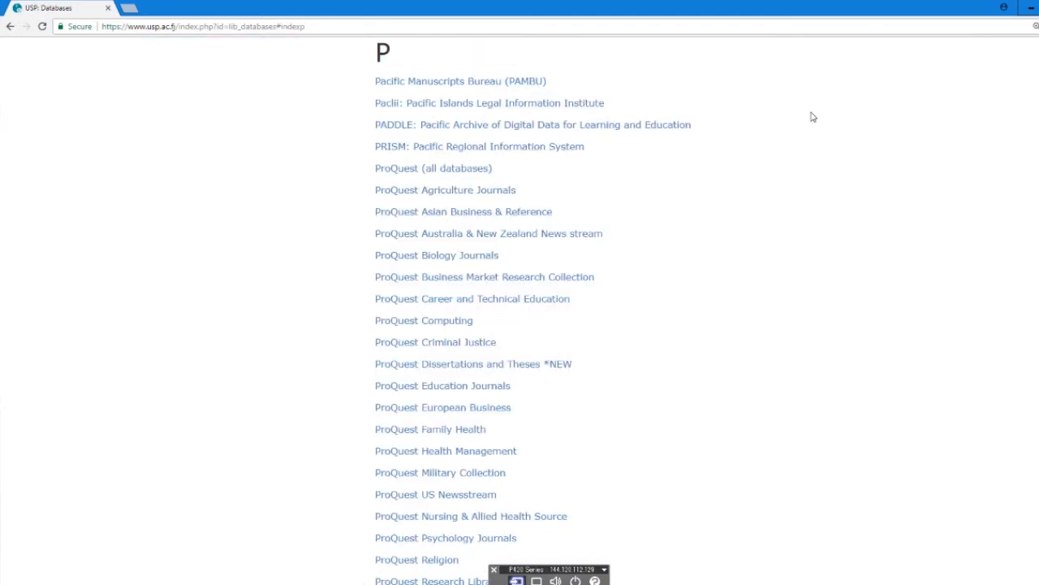
left_click(455, 171)
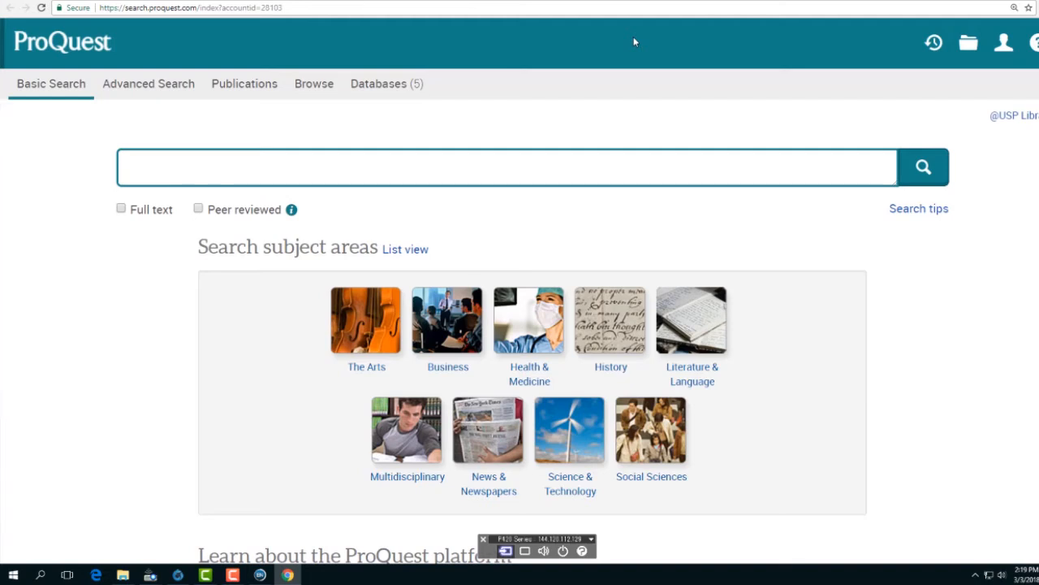
Step: Search ProQuest for education AND "parental roles"
type("education ")
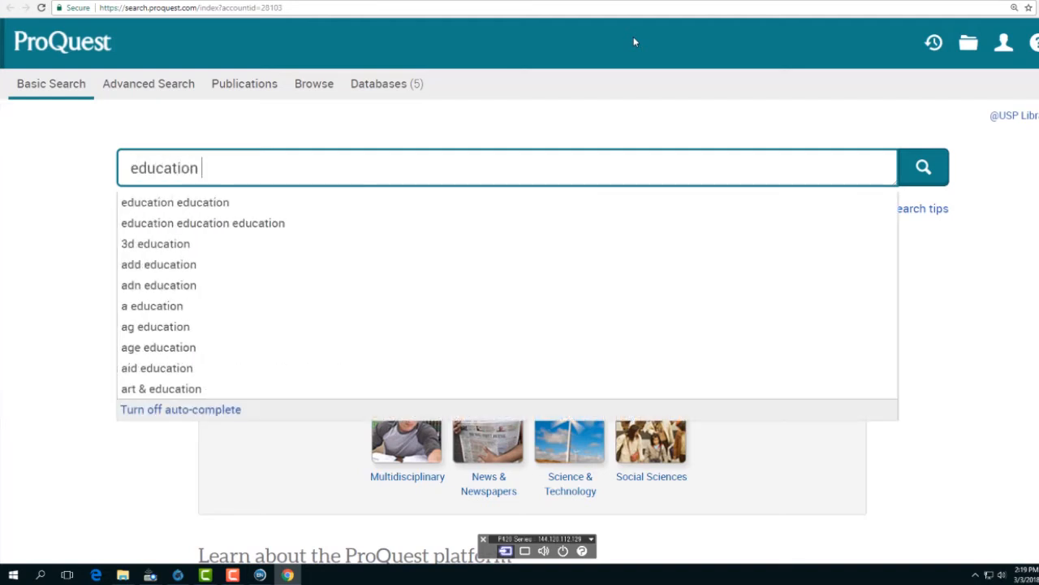
type("AND")
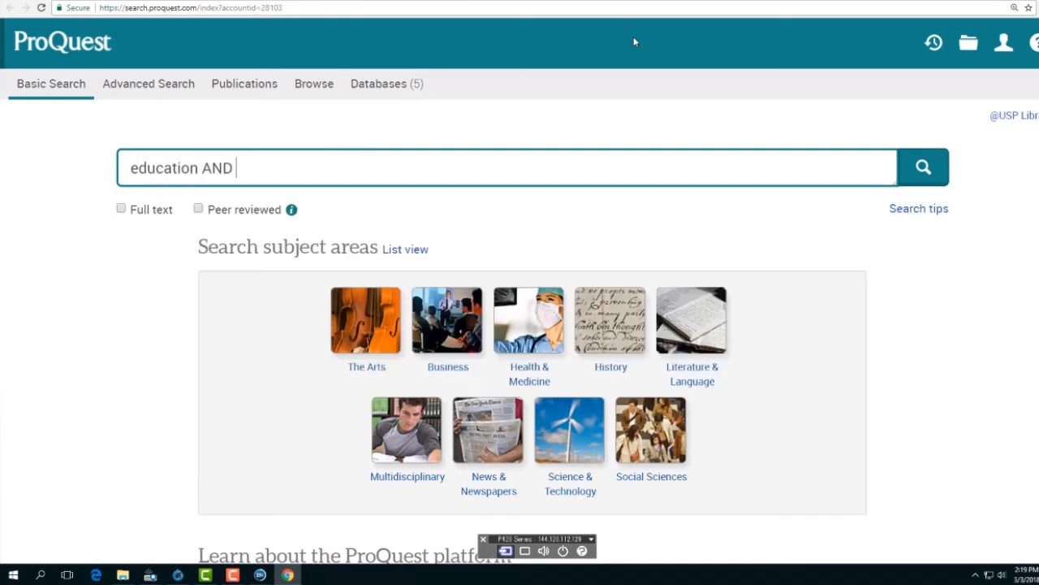
type(" \"parental roles")
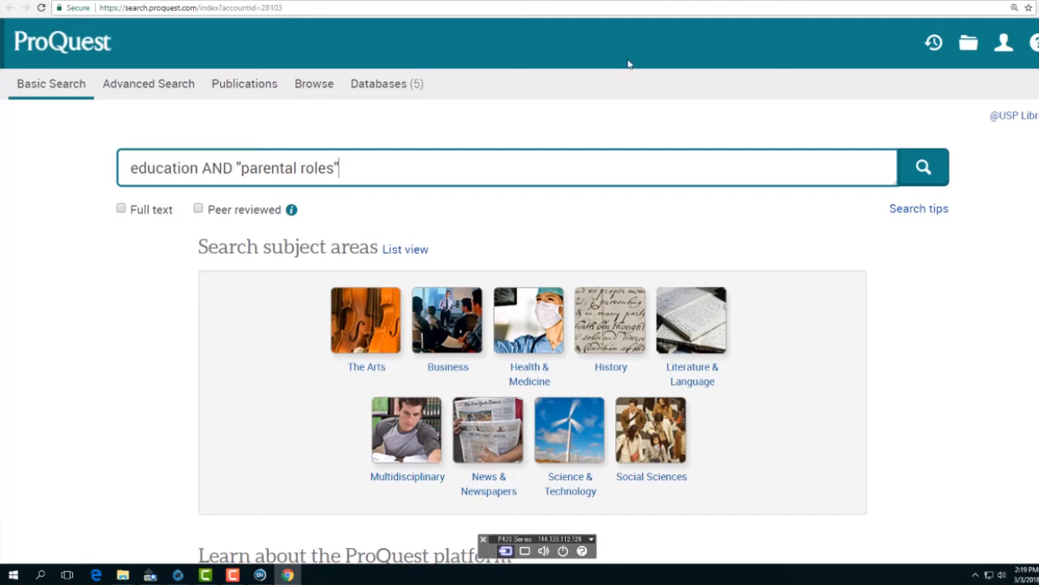
left_click(922, 170)
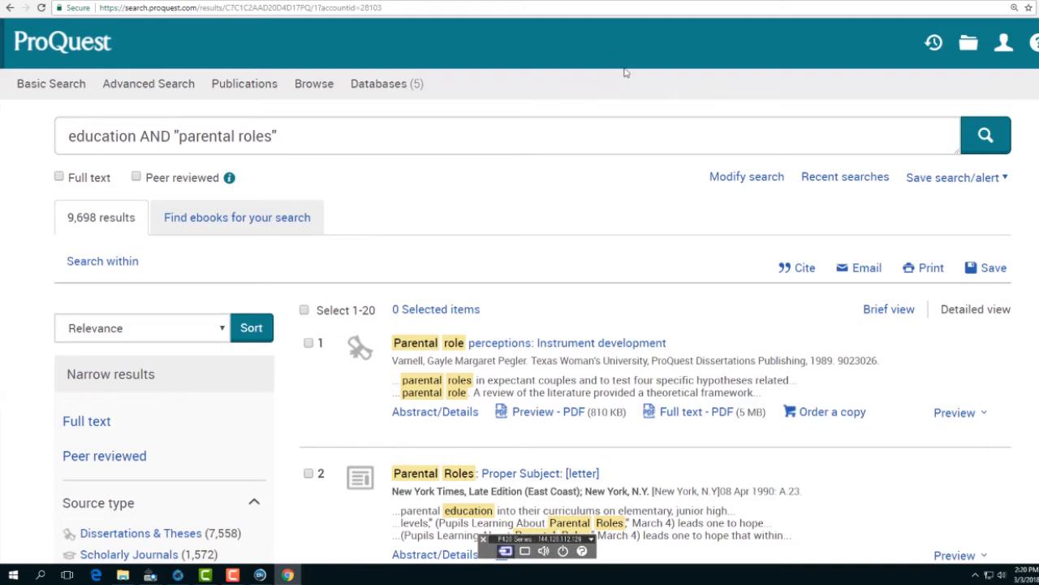
Step: Select results 1, 3 and 4 in the ProQuest results for education AND "parental roles"
scroll(625, 73, "down", 1)
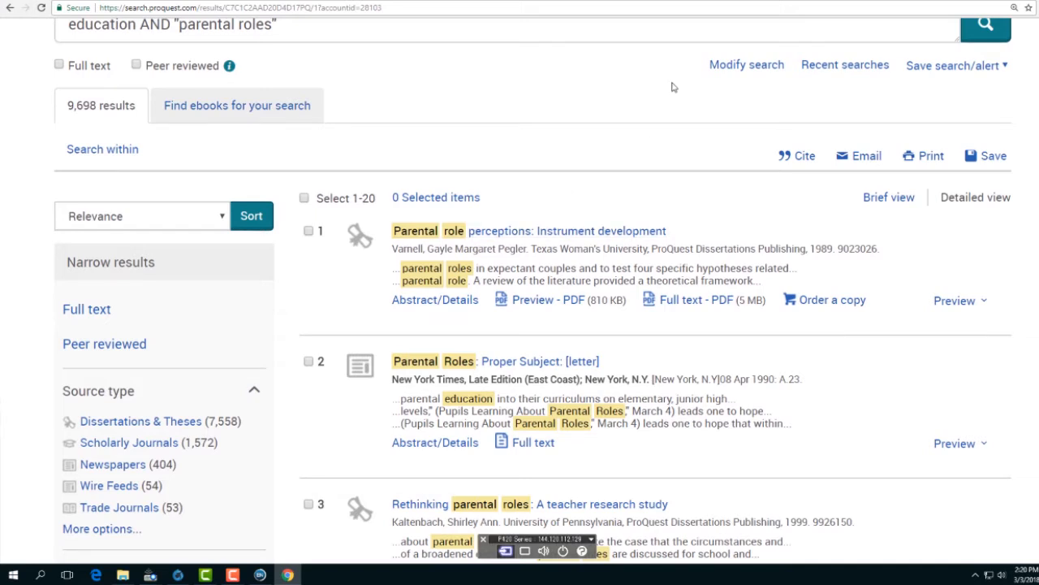
scroll(670, 82, "down", 1)
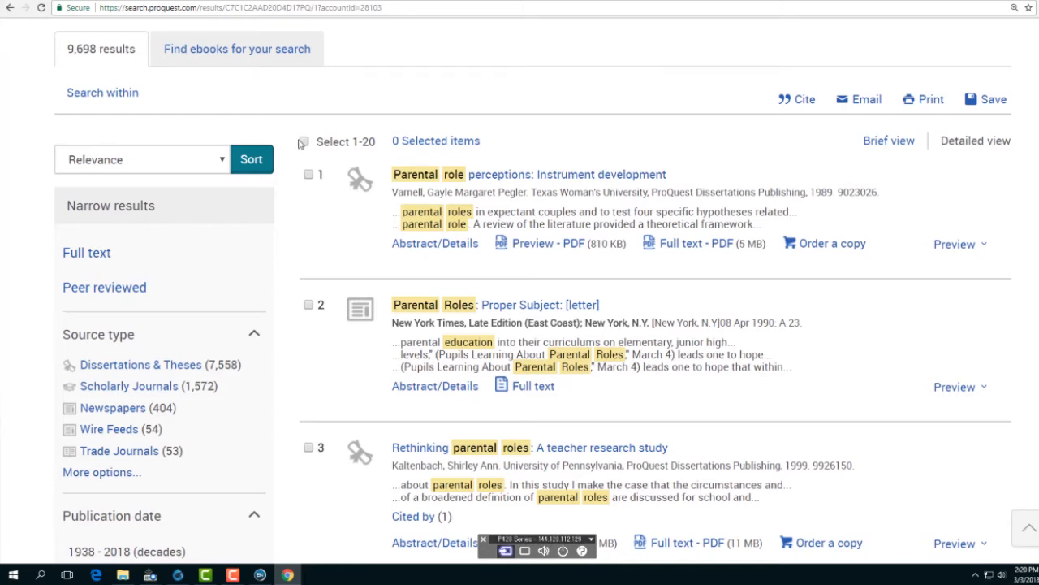
left_click(309, 175)
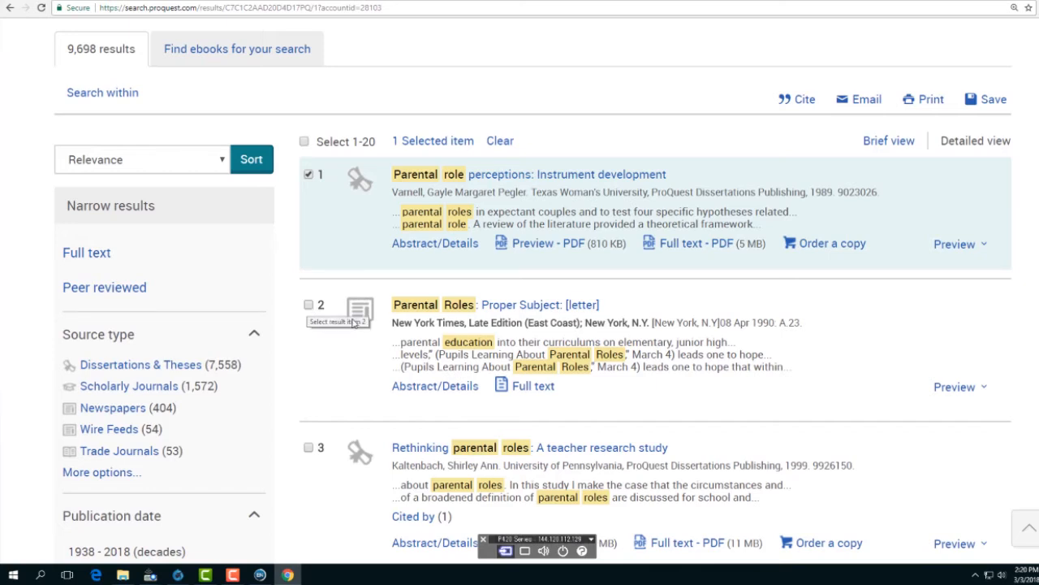
scroll(309, 306, "down", 3)
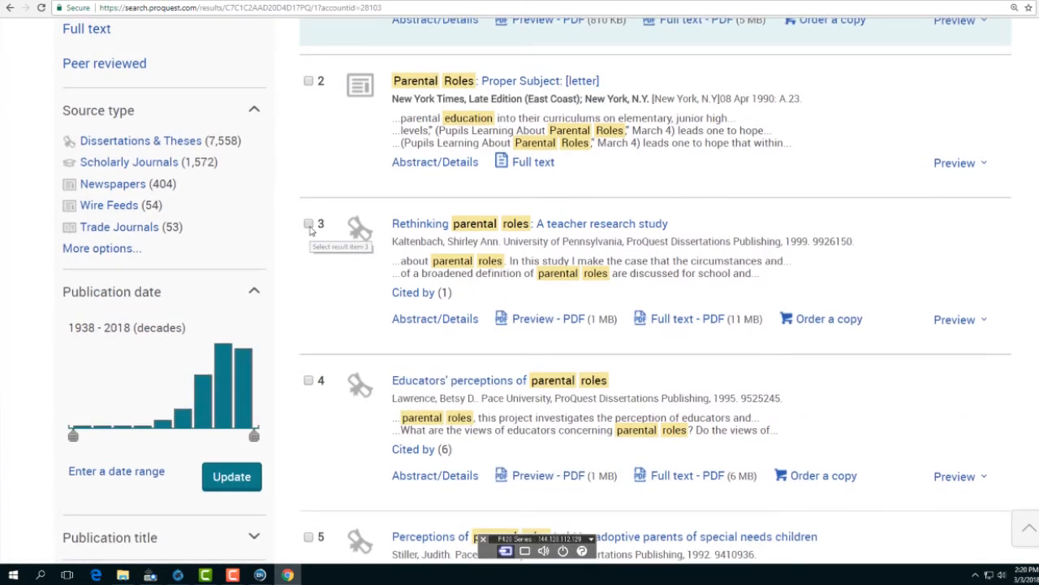
left_click(308, 223)
scroll(307, 309, "down", 1)
left_click(309, 326)
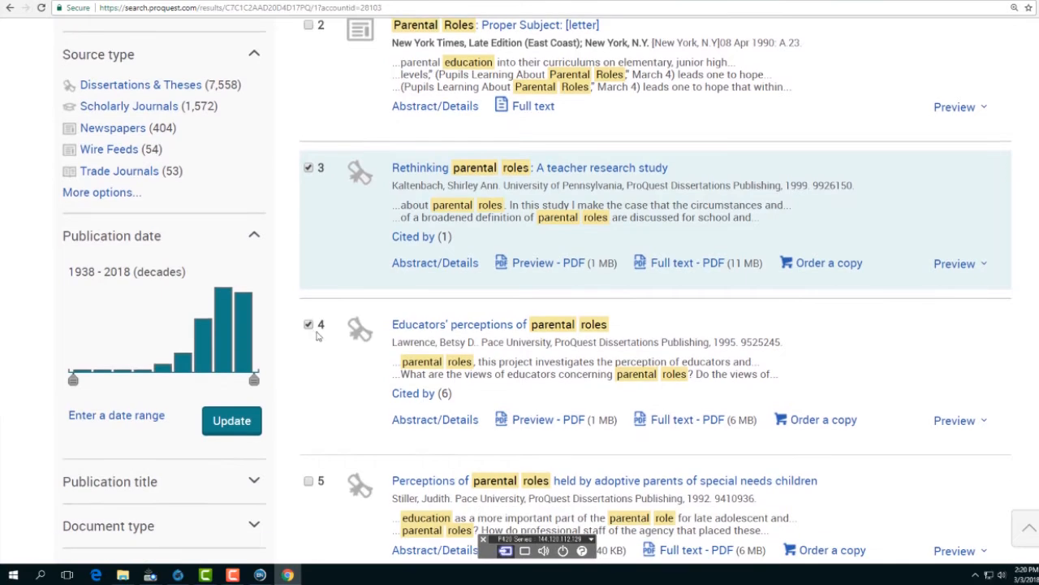
Step: Export selected results 1, 3 and 4 in RIS format (works with EndNote, Citavi, etc.) into the EndNote library
scroll(327, 336, "down", 1)
scroll(330, 336, "up", 4)
scroll(331, 334, "up", 2)
scroll(707, 290, "down", 2)
scroll(670, 220, "up", 5)
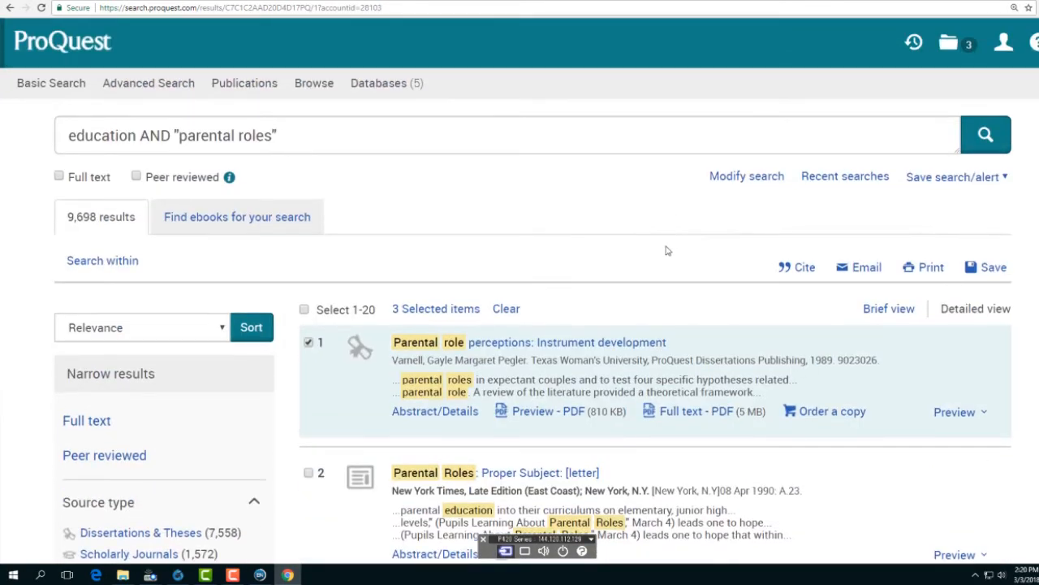
scroll(664, 243, "down", 1)
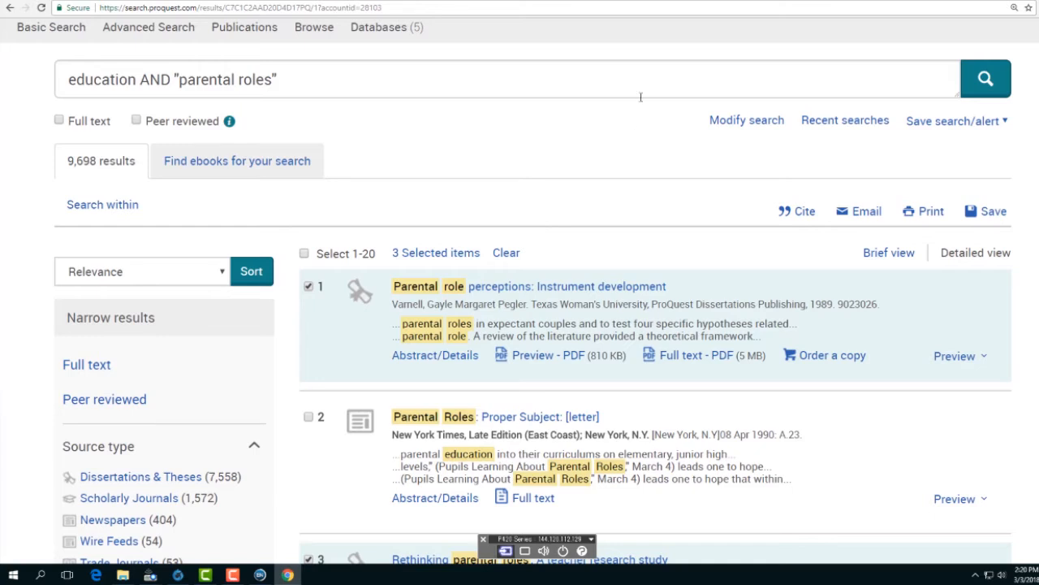
left_click(994, 213)
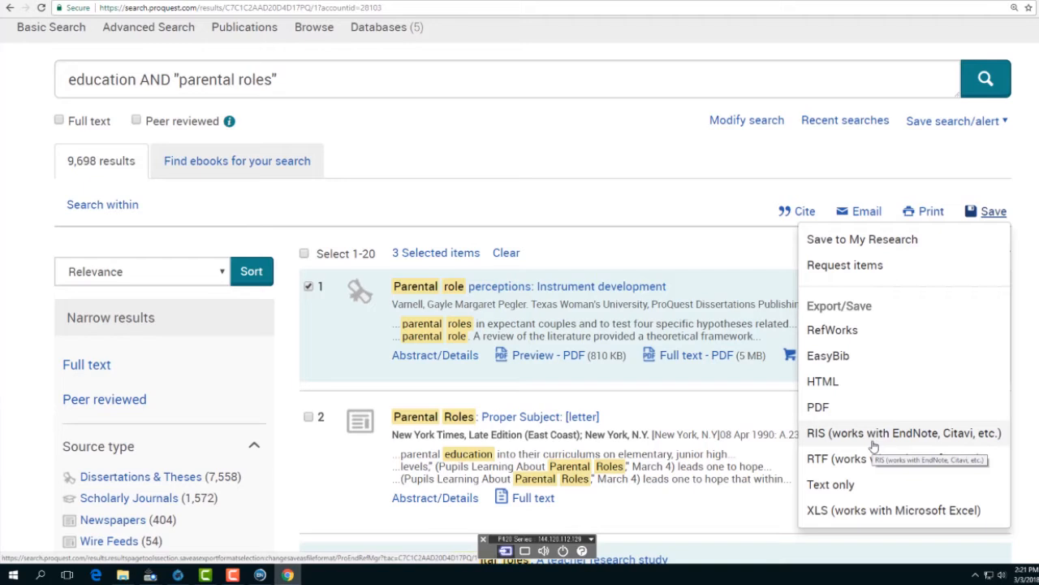
left_click(820, 433)
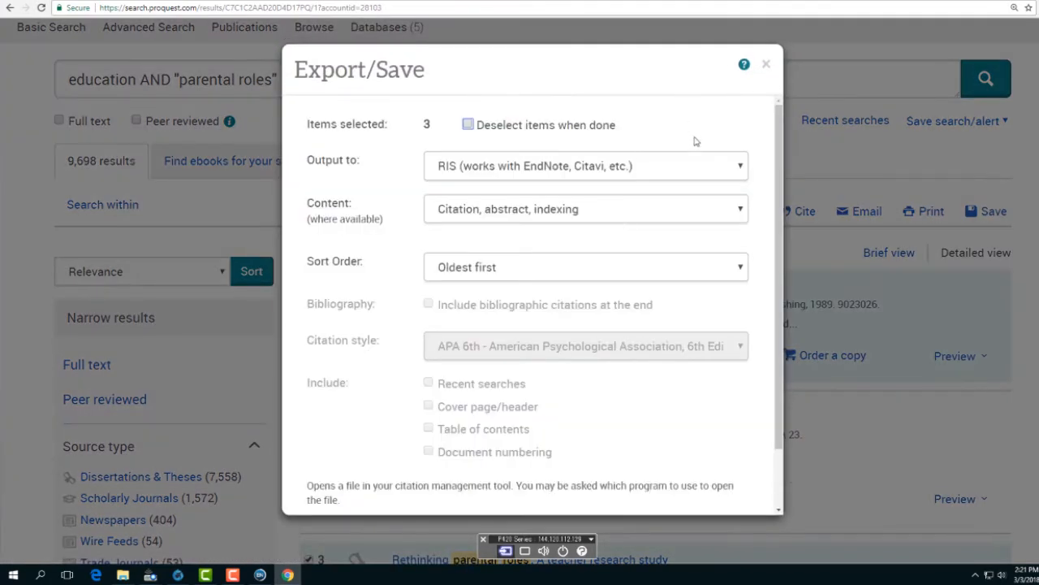
scroll(703, 161, "down", 2)
scroll(701, 160, "up", 2)
scroll(714, 248, "down", 2)
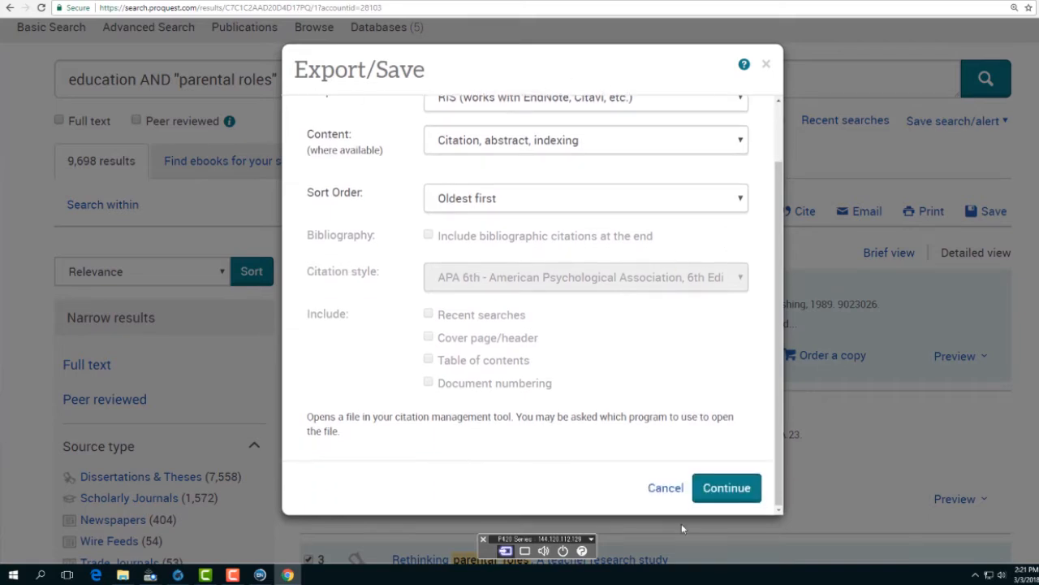
left_click(727, 490)
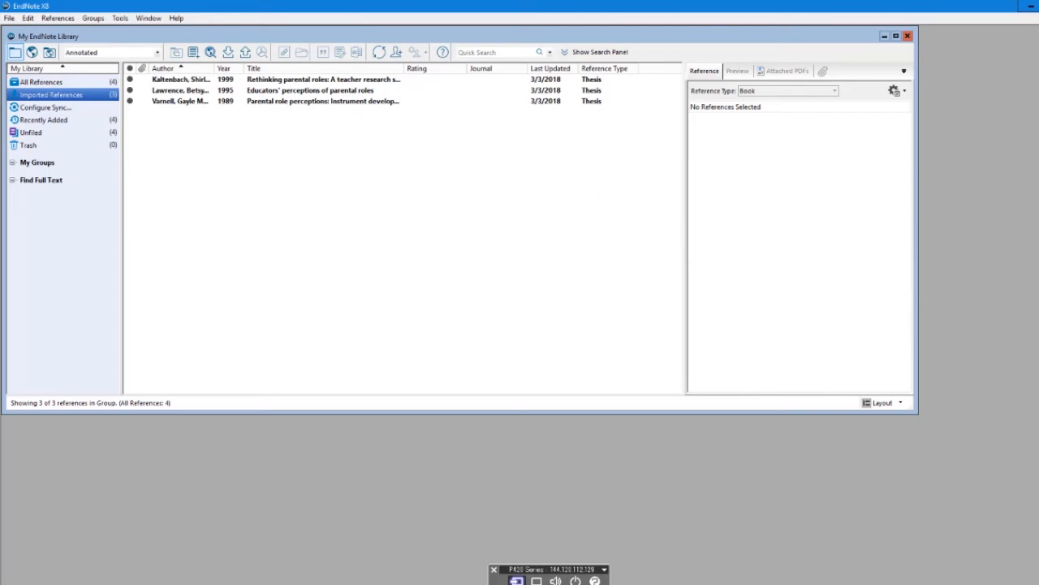
Step: Switch back to Google Chrome and close the completed ProQuest export request page
mouse_move(294, 584)
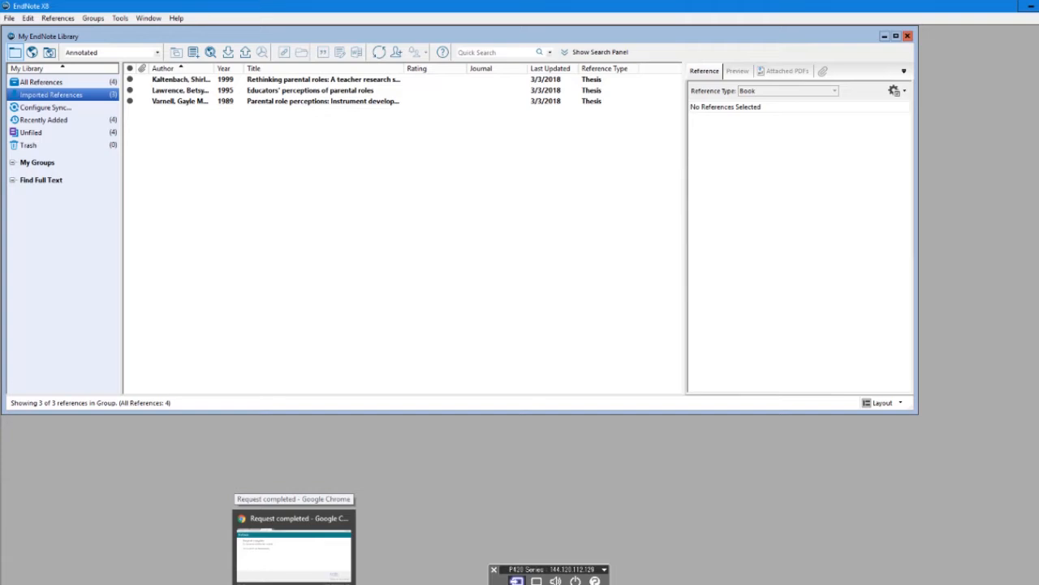
left_click(294, 552)
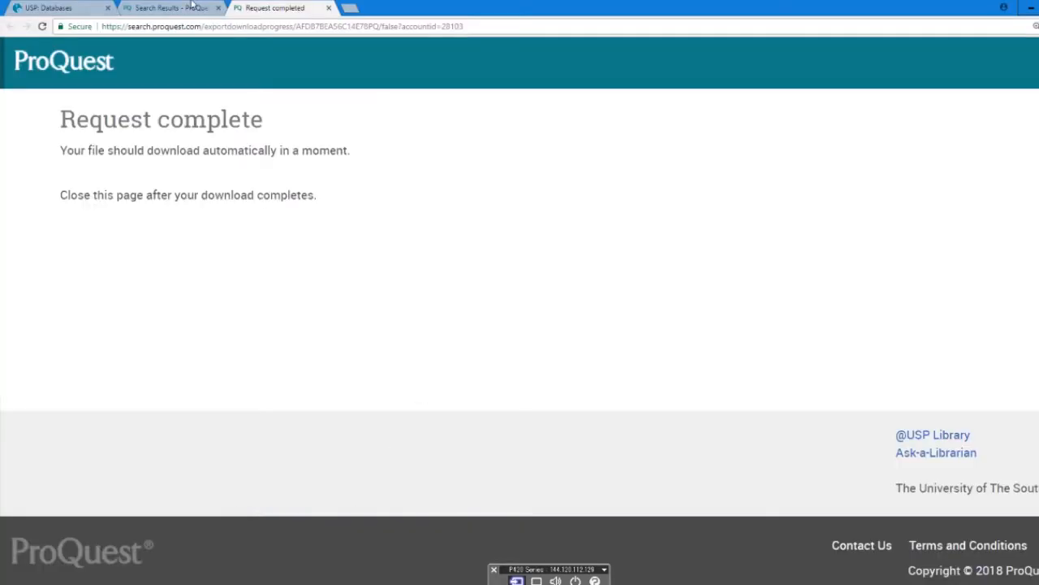
left_click(329, 8)
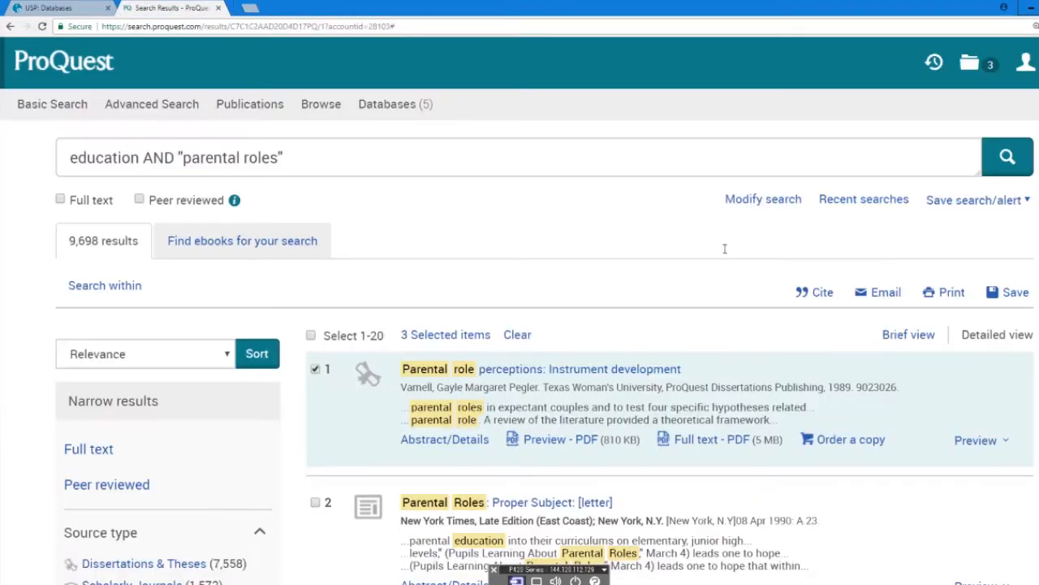
Step: Deselect results 1, 3 and 4 in the ProQuest results list
left_click(316, 370)
scroll(321, 396, "down", 2)
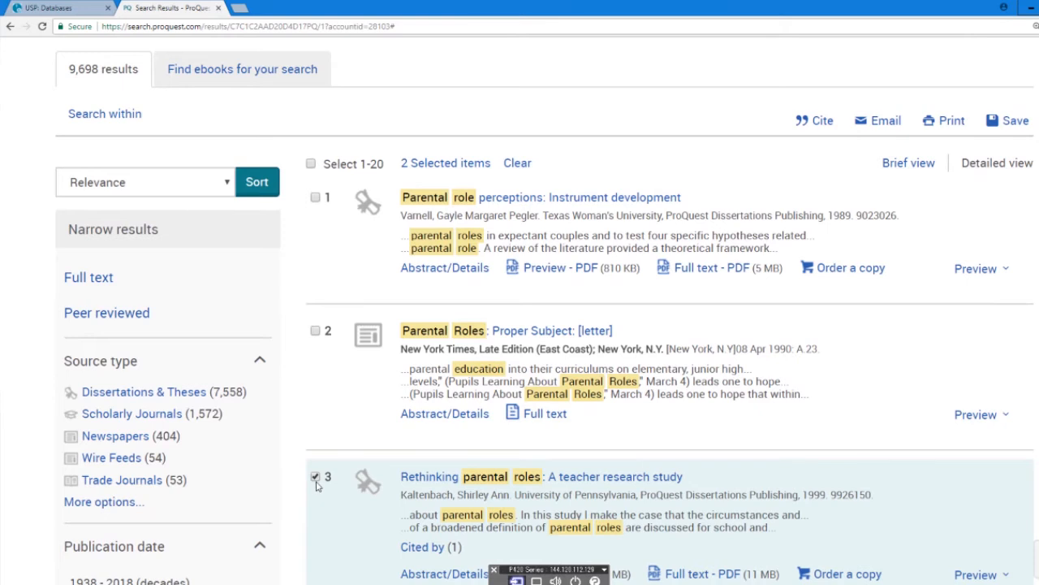
left_click(316, 477)
scroll(315, 430, "down", 3)
left_click(316, 372)
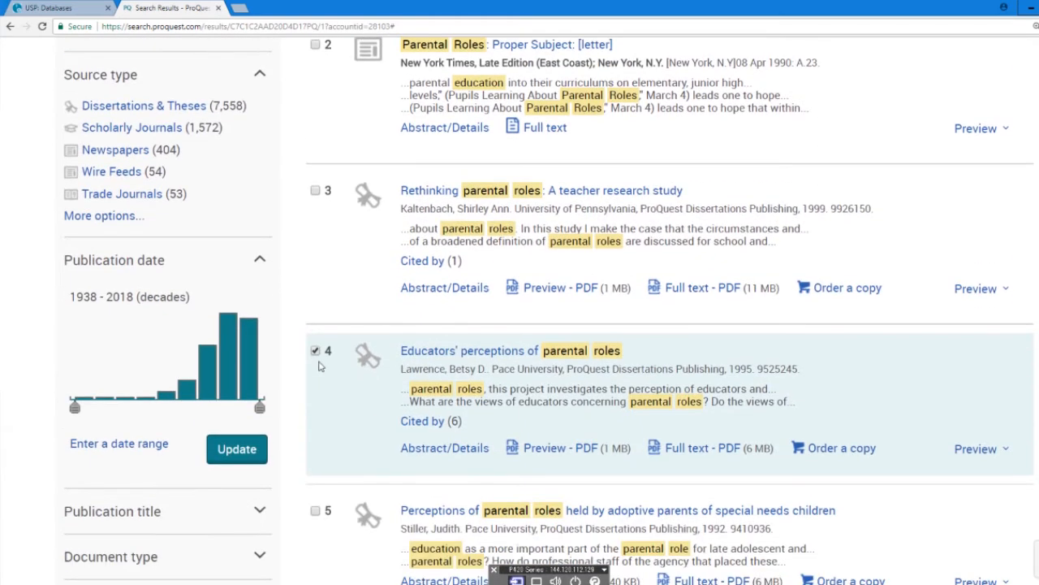
Step: Select the first three ProQuest results, including the New York Times letter "Parental Roles: Proper Subject"
scroll(601, 89, "up", 5)
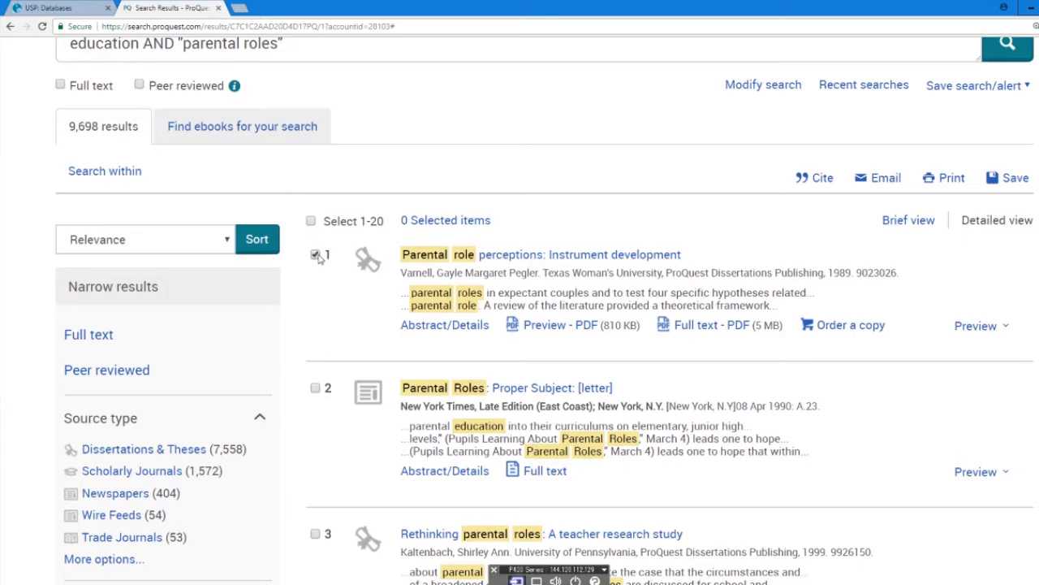
left_click(315, 255)
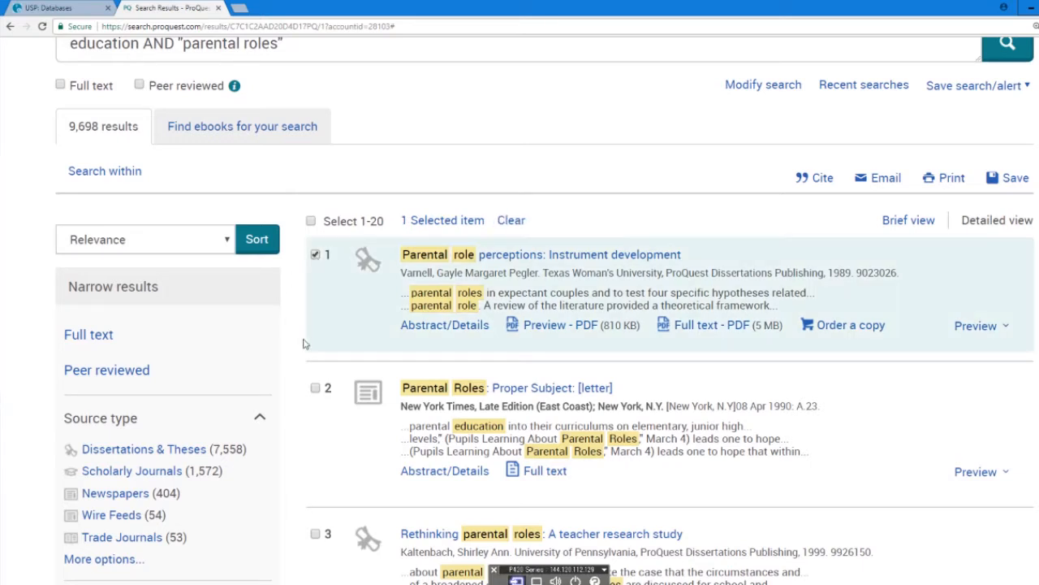
left_click(316, 388)
left_click(316, 534)
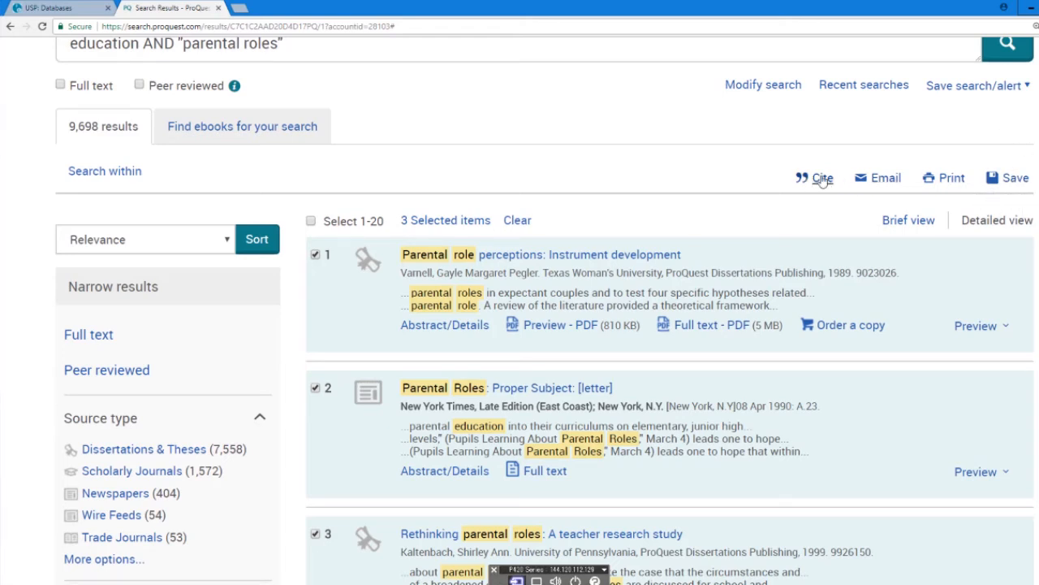
Step: Export selected results 1, 2 and 3 in RIS format for EndNote, keeping the default content and sort order
left_click(1016, 179)
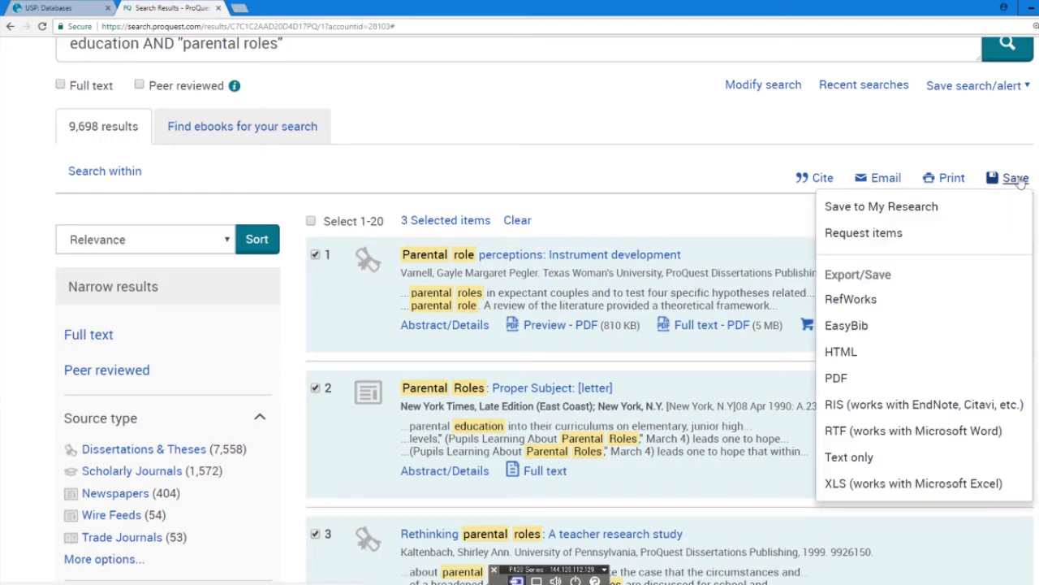
left_click(925, 404)
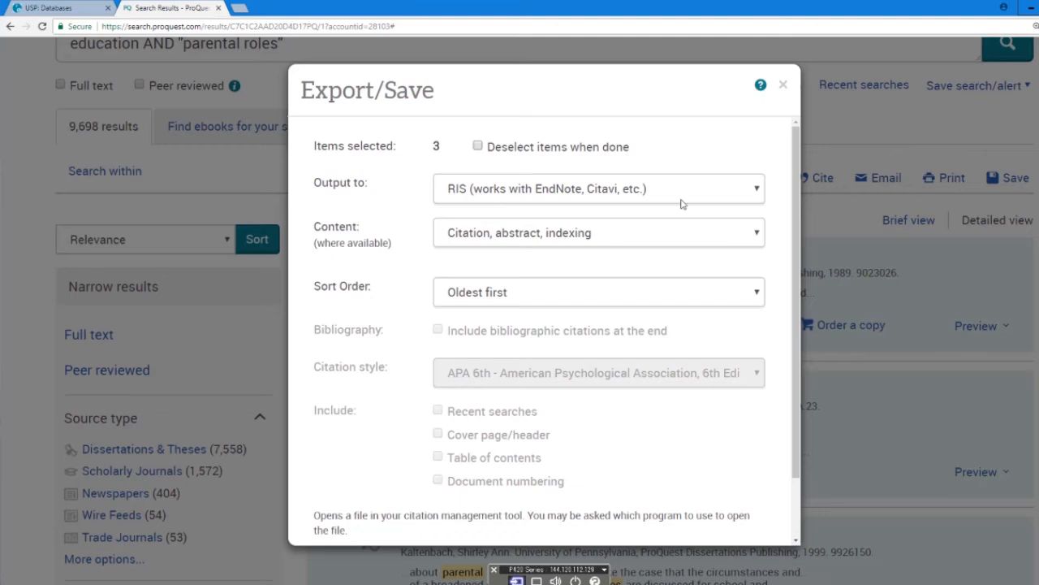
scroll(679, 203, "down", 1)
scroll(325, 219, "up", 1)
scroll(520, 325, "down", 2)
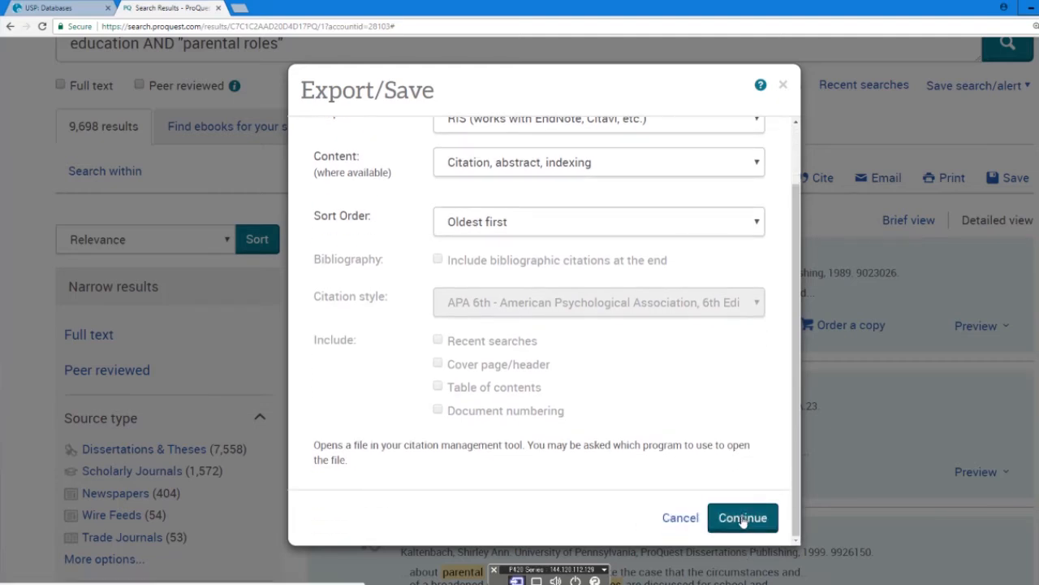
left_click(743, 520)
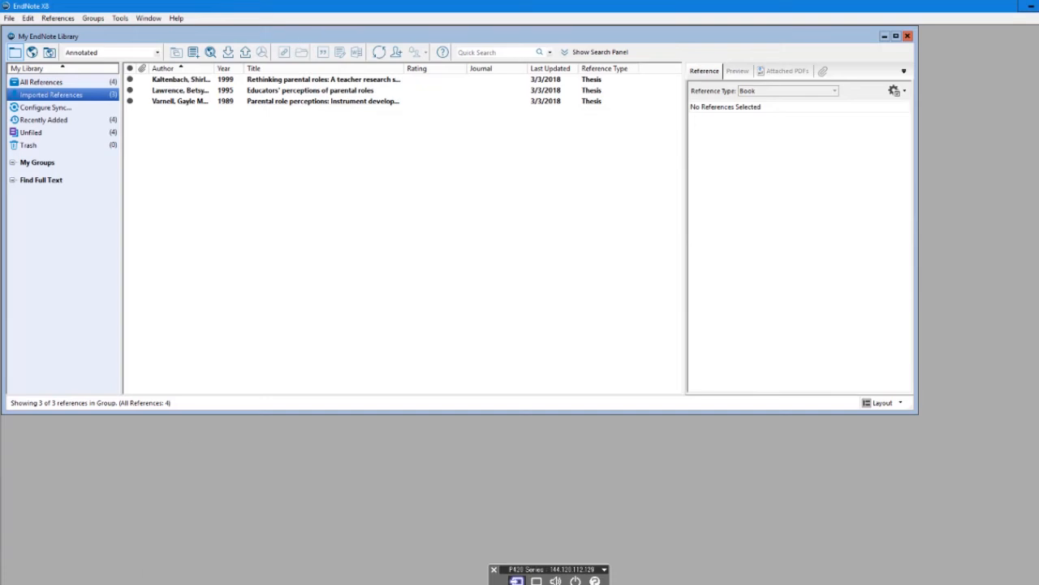
Step: Switch from EndNote back to Google Chrome and deselect results 1, 2 and 3
key("alt+Tab")
scroll(617, 149, "down", 3)
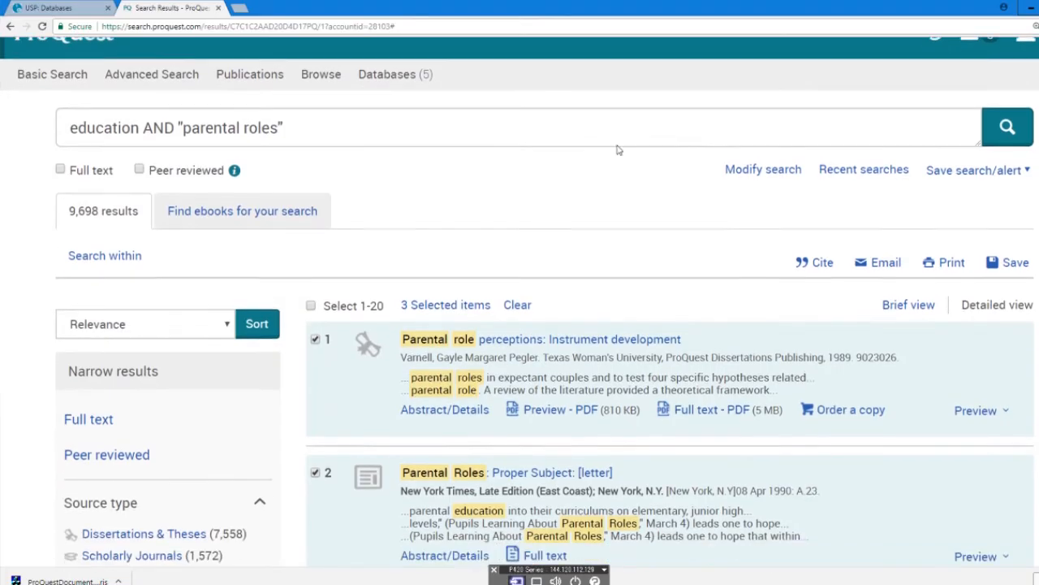
left_click(315, 254)
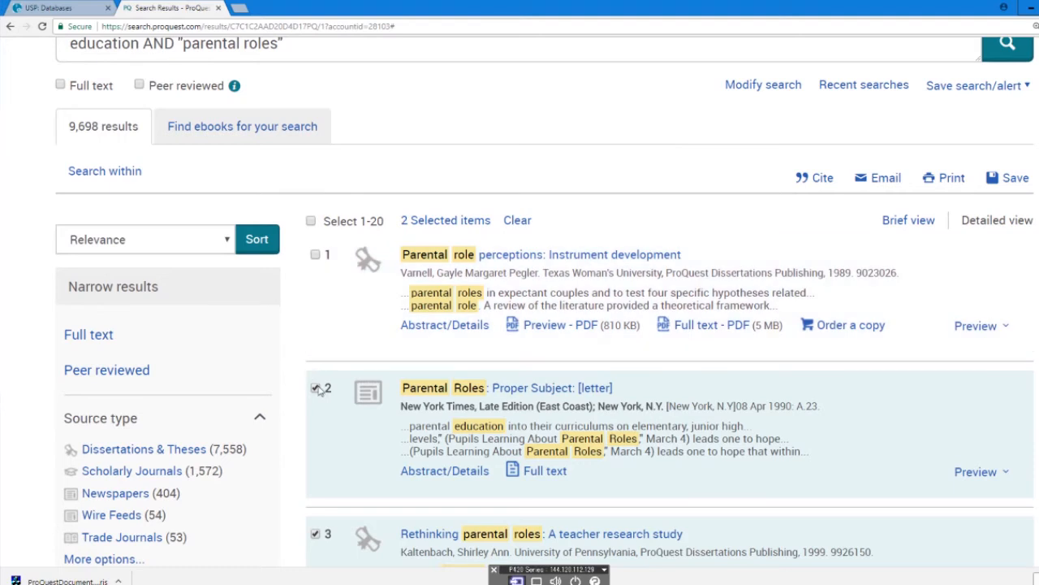
left_click(315, 388)
left_click(315, 535)
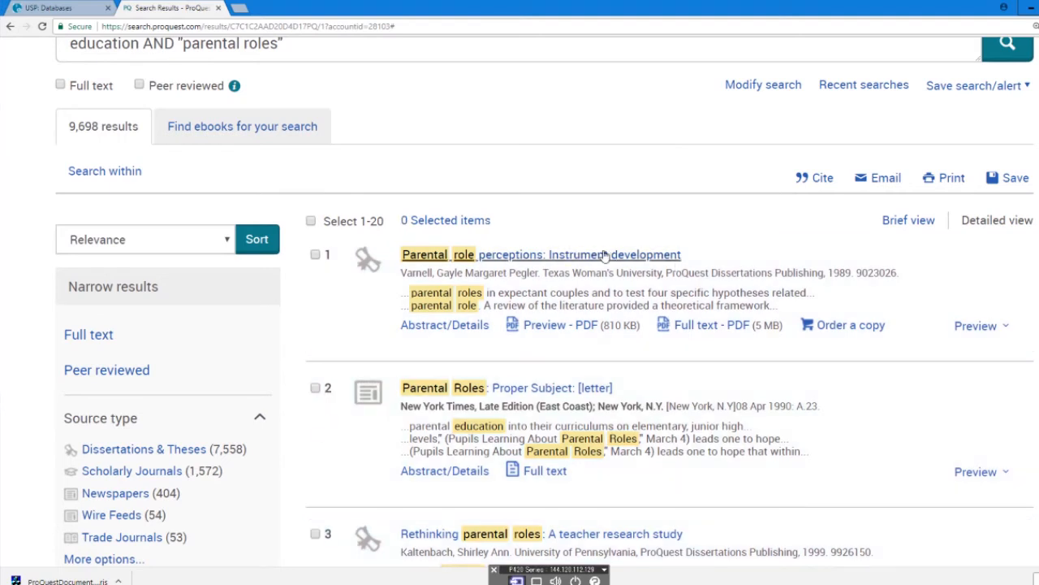
Step: Open the first result, "Parental role perceptions: Instrument development", and view its full-text page
left_click(578, 256)
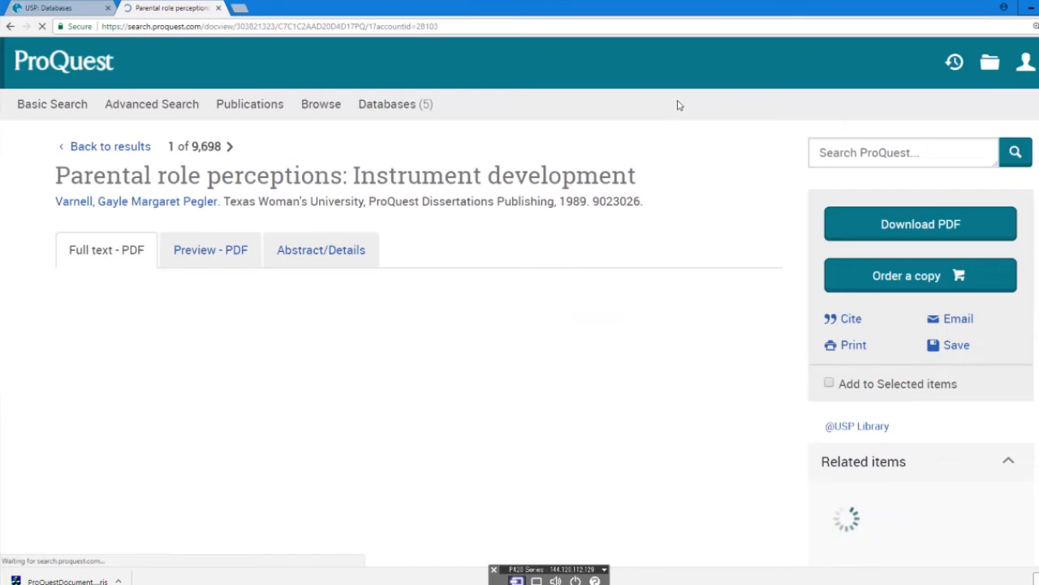
scroll(705, 265, "down", 1)
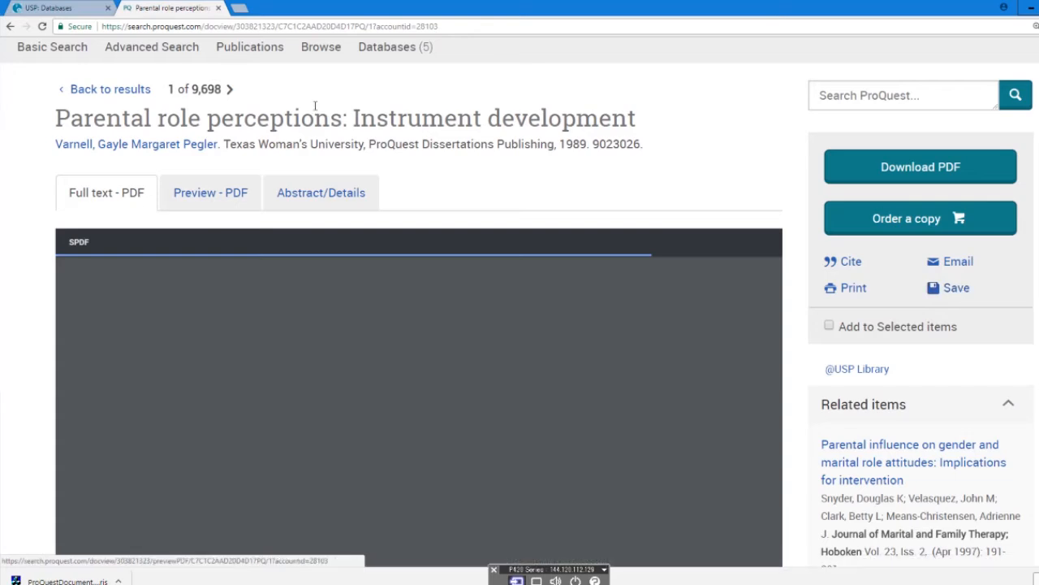
scroll(629, 138, "up", 1)
scroll(629, 138, "up", 1)
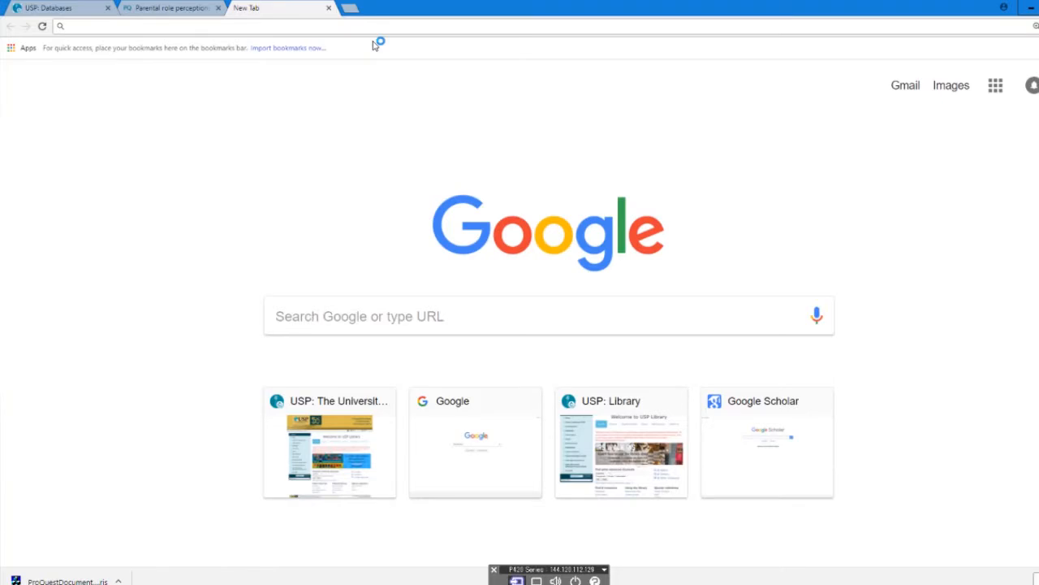
Step: Open scholar.google.com in a new browser tab and search Google Scholar for education and "parental role"
type("scholar.google.com")
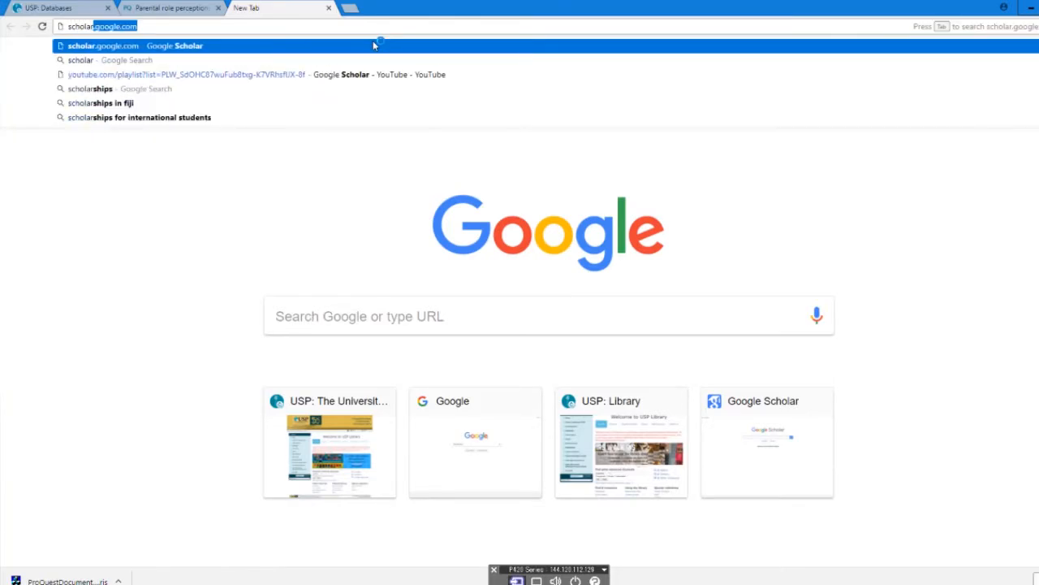
key("Return")
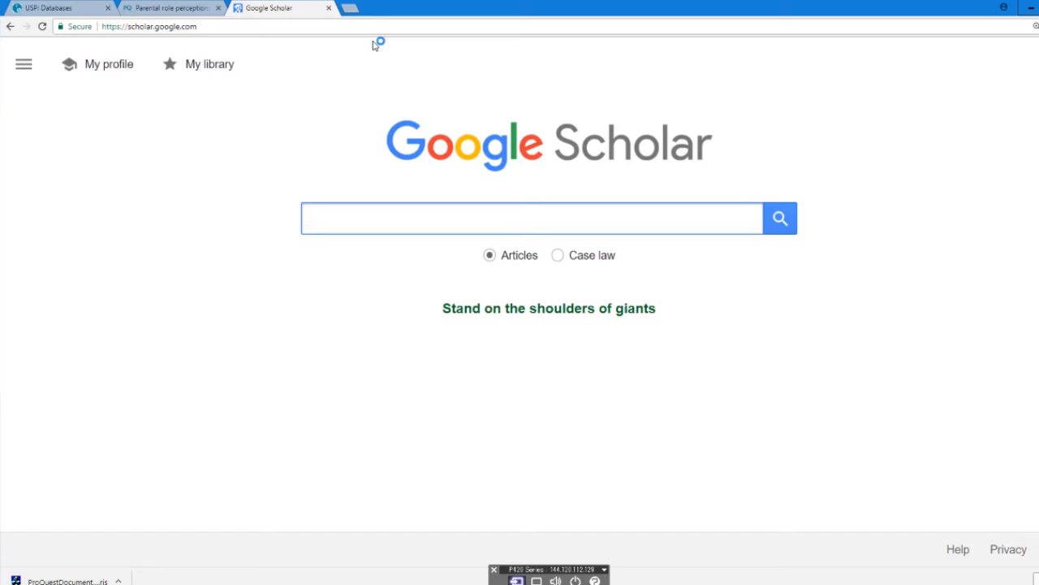
type("uation")
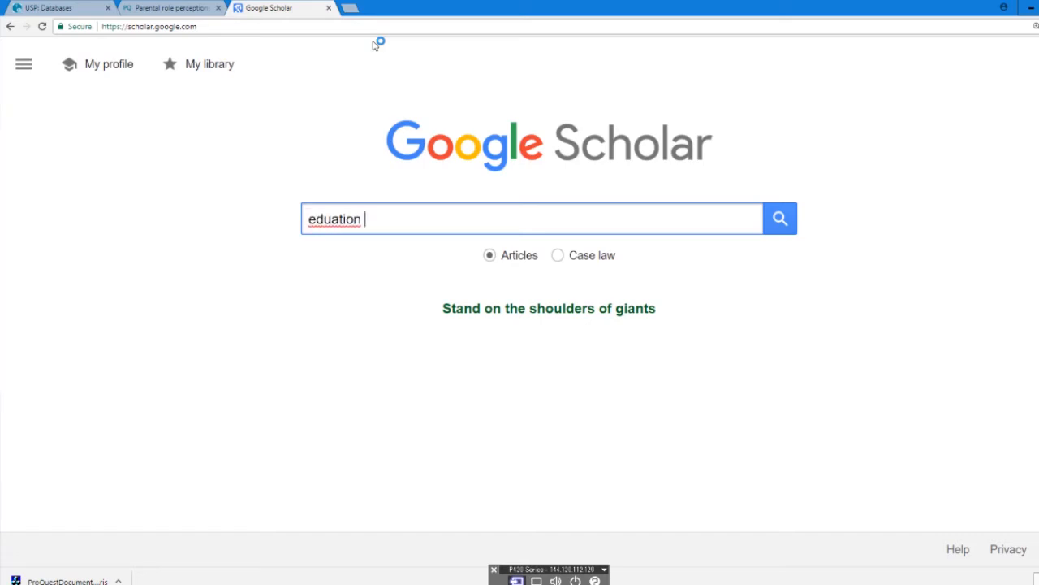
key("BackSpace")
key("BackSpace")
key("BackSpace")
key("BackSpace")
key("BackSpace")
key("BackSpace")
type("cation")
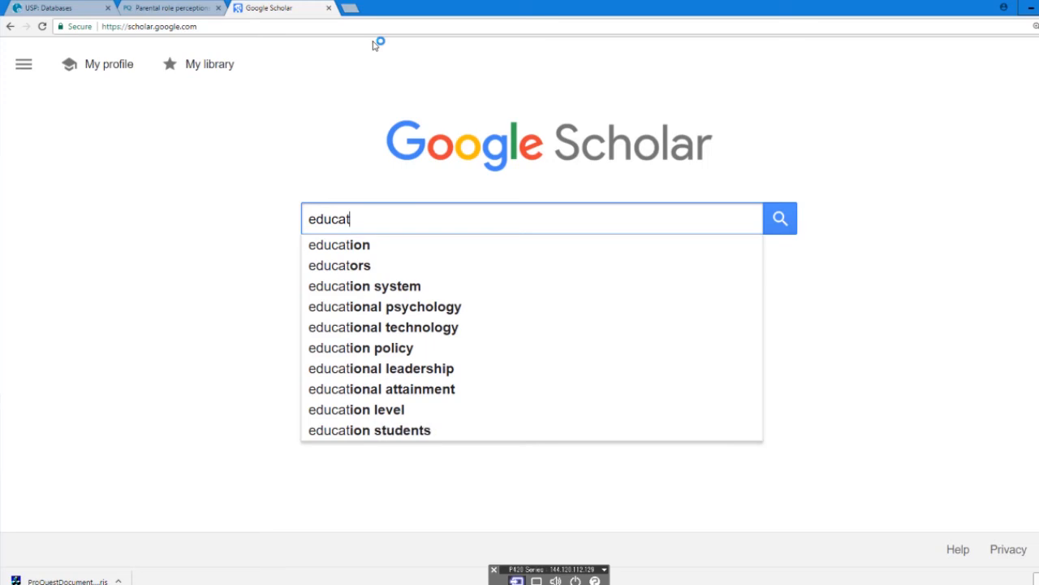
type("\"poa")
key("BackSpace")
key("BackSpace")
type("arental role\"")
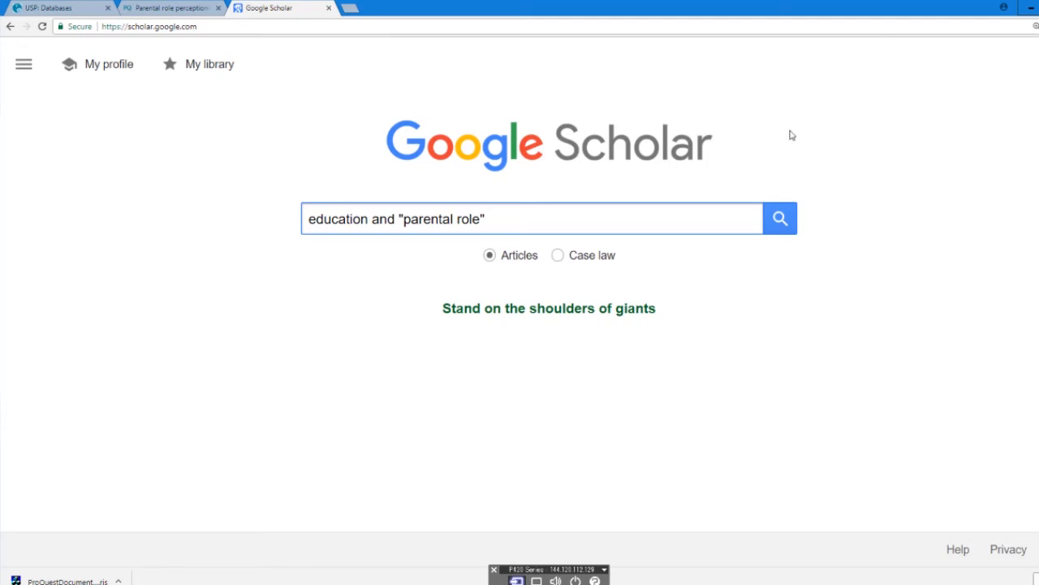
left_click(782, 226)
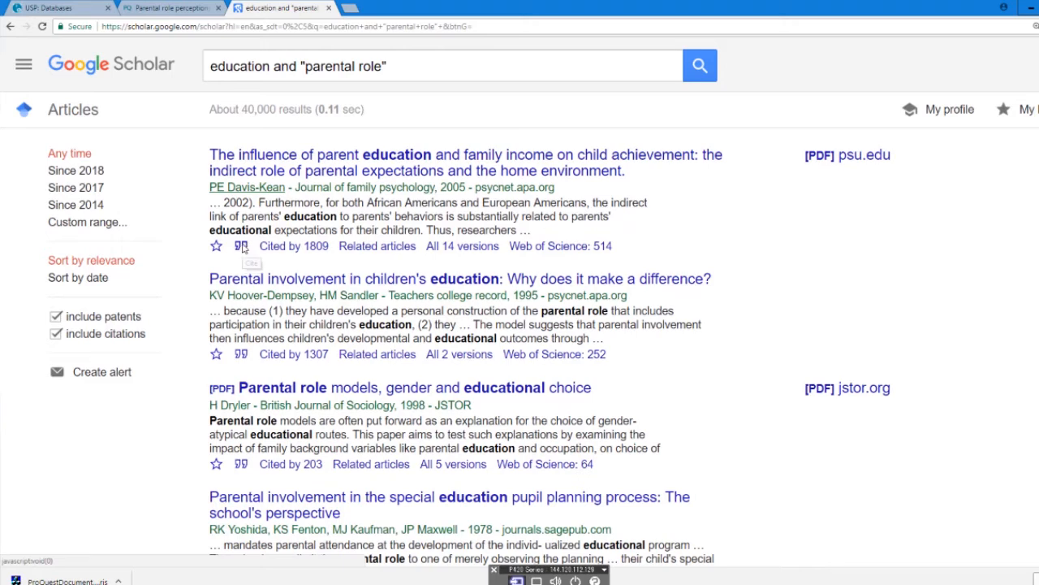
Step: Export the citation of the first Google Scholar result in EndNote format, import scholar.enw into the EndNote library, and return to the search results
left_click(241, 250)
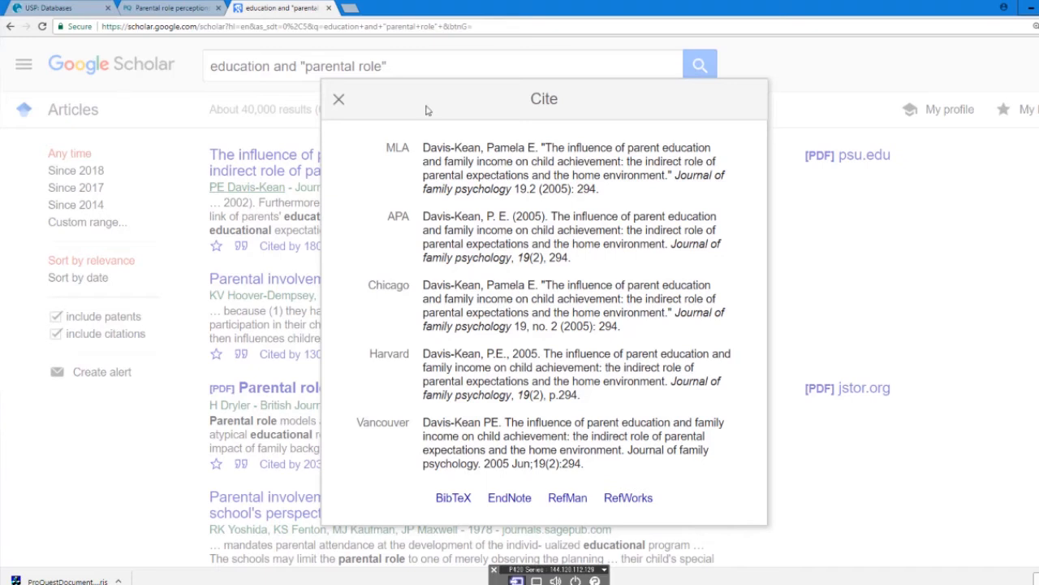
left_click(510, 498)
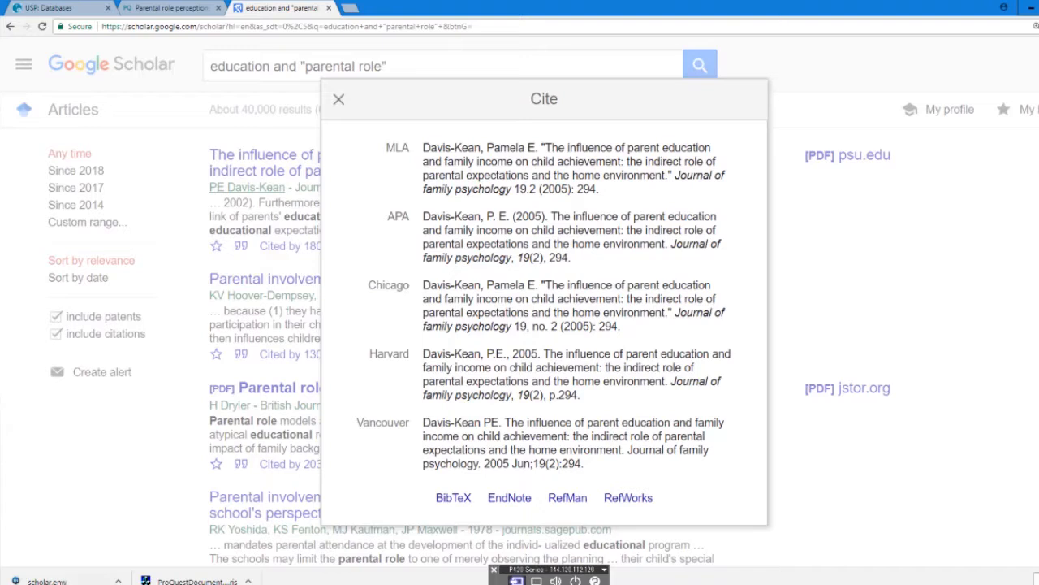
left_click(48, 581)
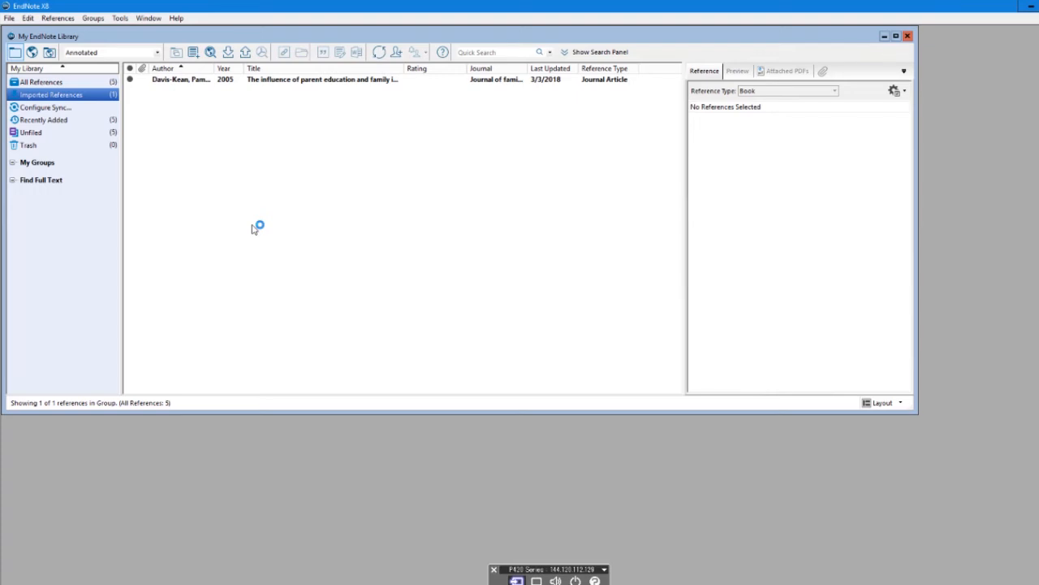
left_click(1030, 7)
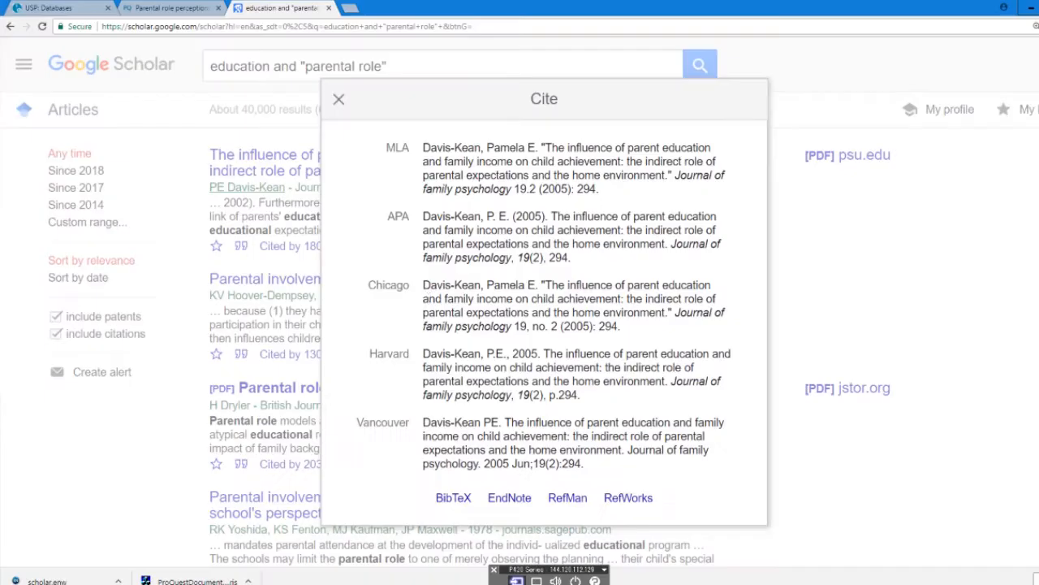
left_click(338, 99)
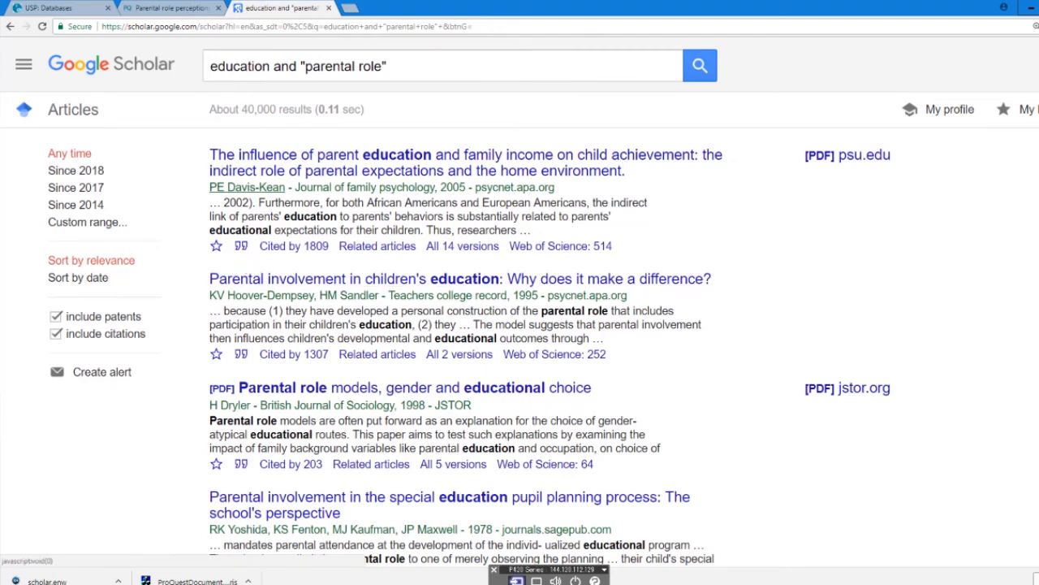
Step: Enlarge the Google Scholar page to 200% and review the first result's citation styles and export formats
left_click(1036, 26)
left_click(1038, 135)
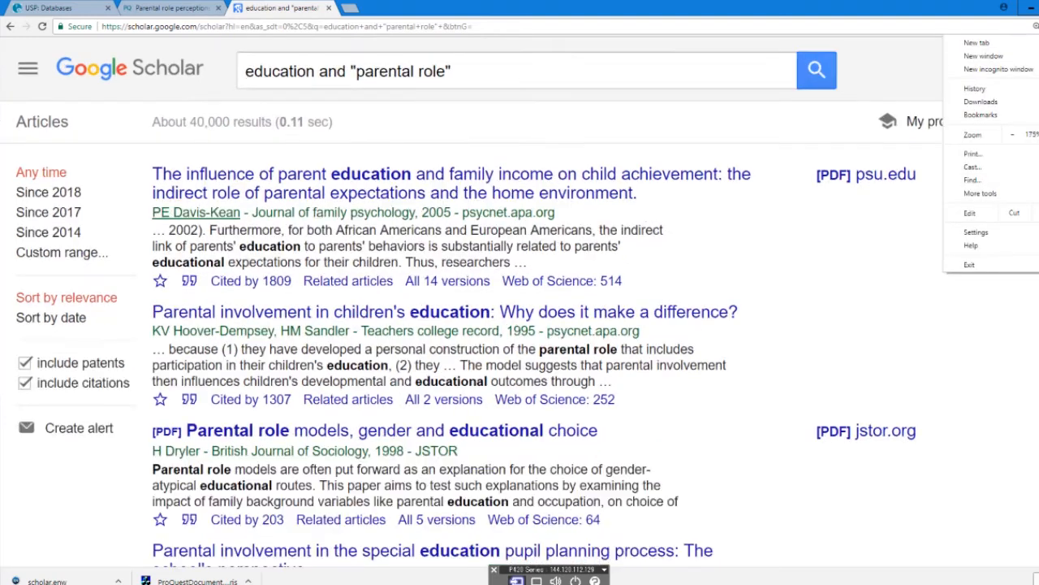
left_click(1038, 135)
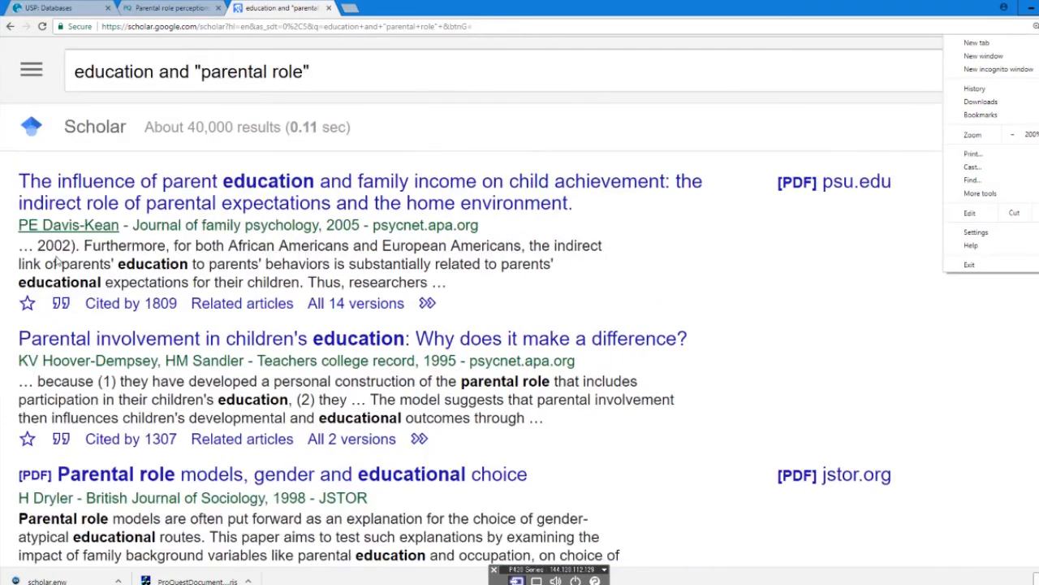
left_click(61, 307)
left_click(61, 305)
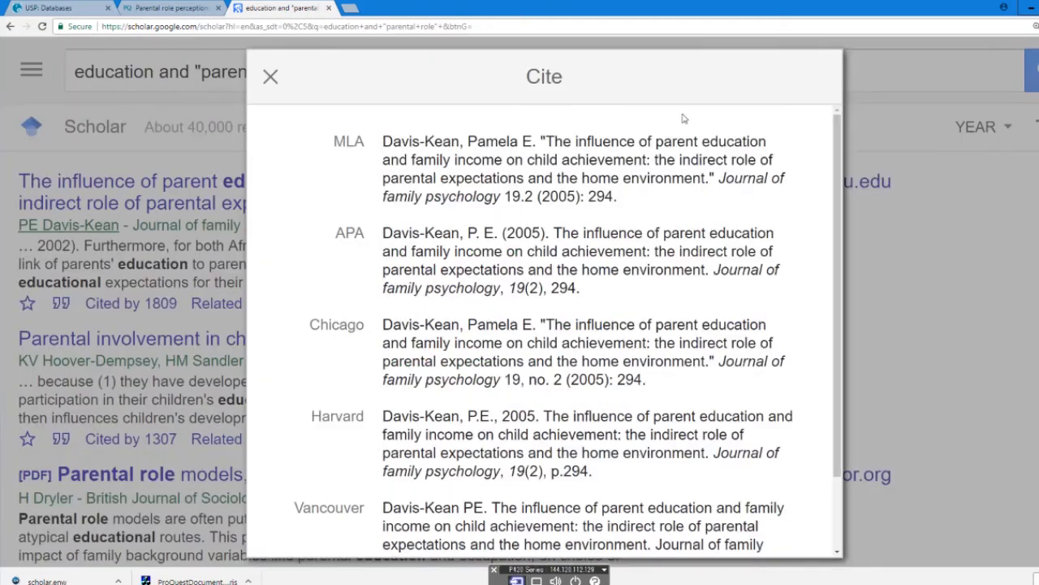
scroll(753, 175, "down", 2)
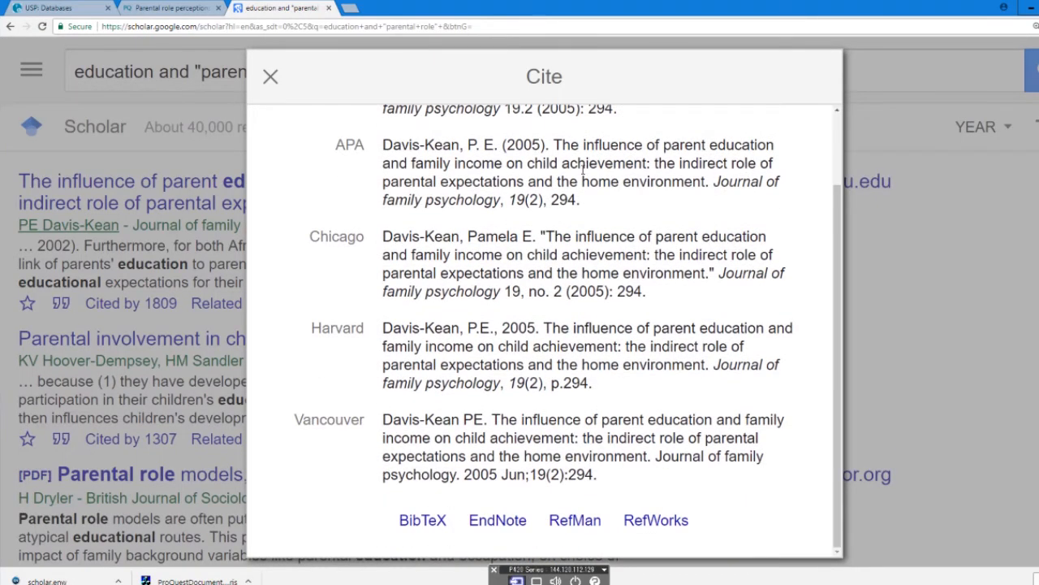
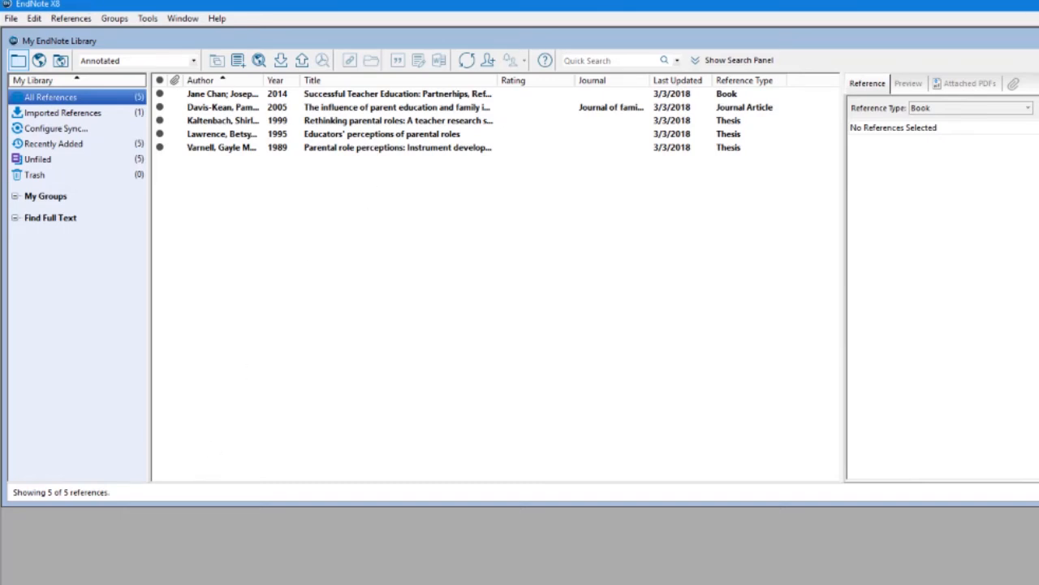
Step: Maximize the library window in EndNote and create a group named "Lit Review" under My Groups
left_click(1038, 40)
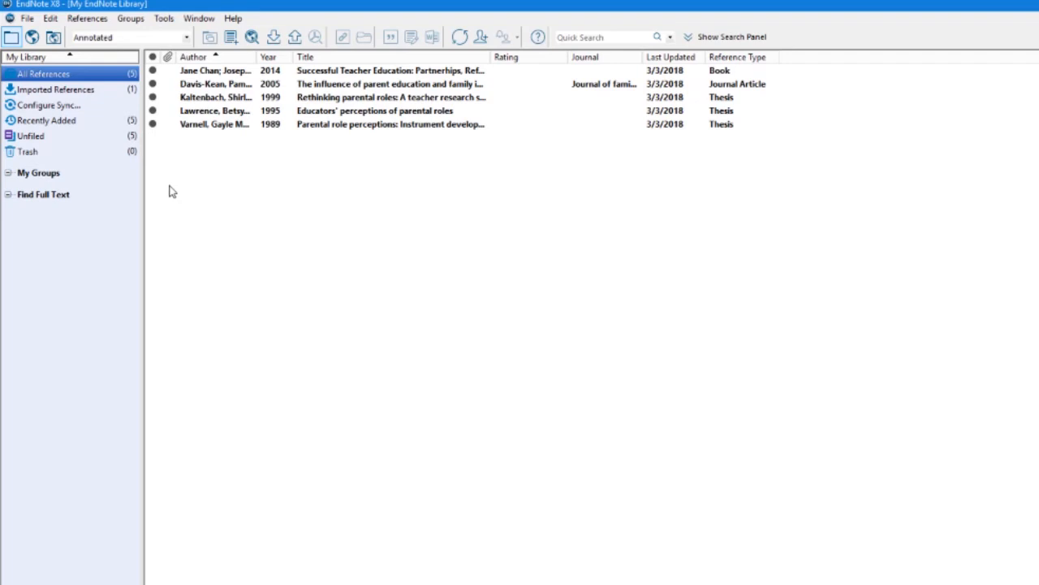
left_click(73, 182)
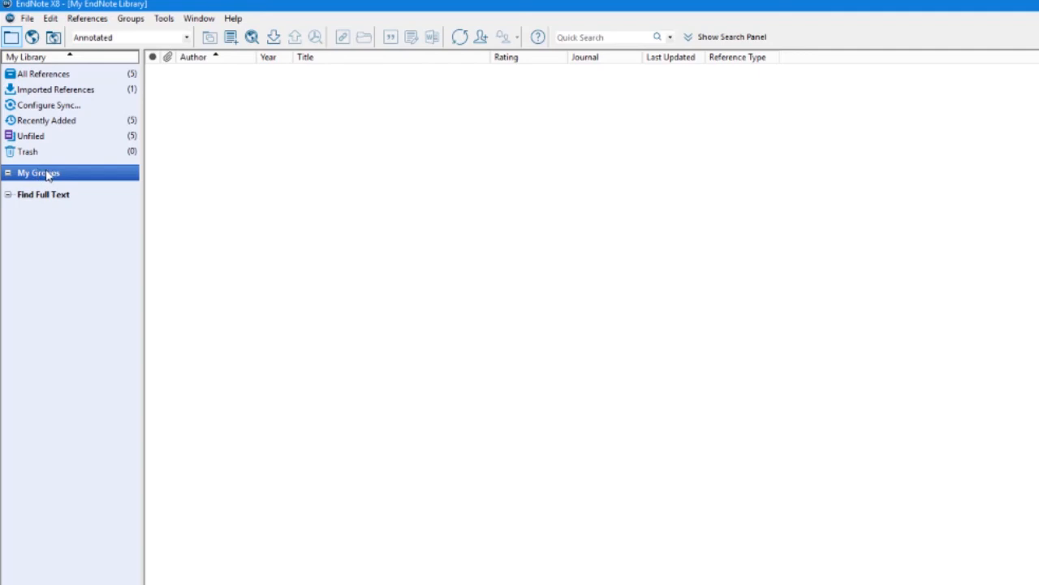
right_click(50, 175)
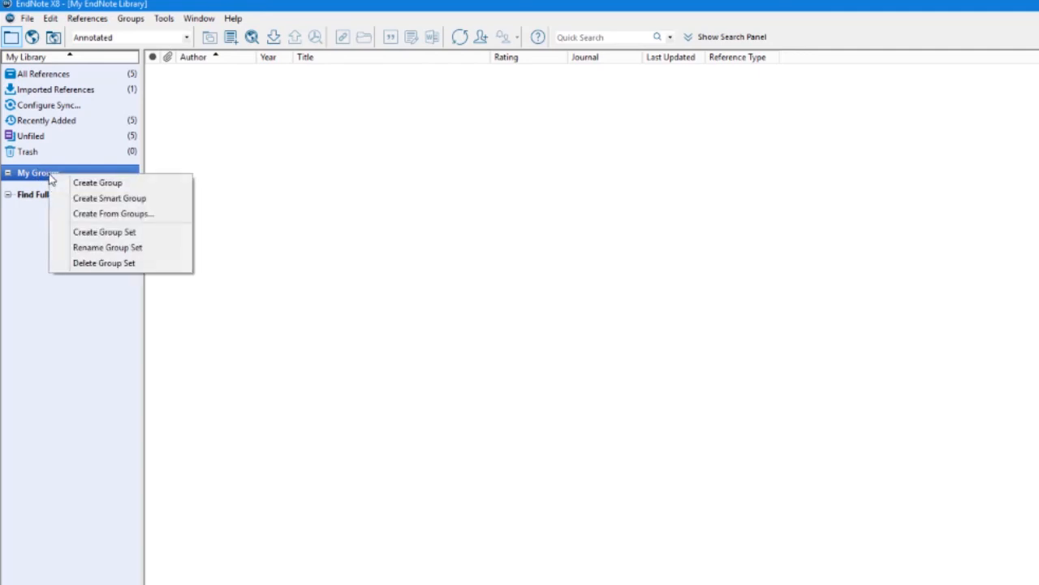
left_click(106, 186)
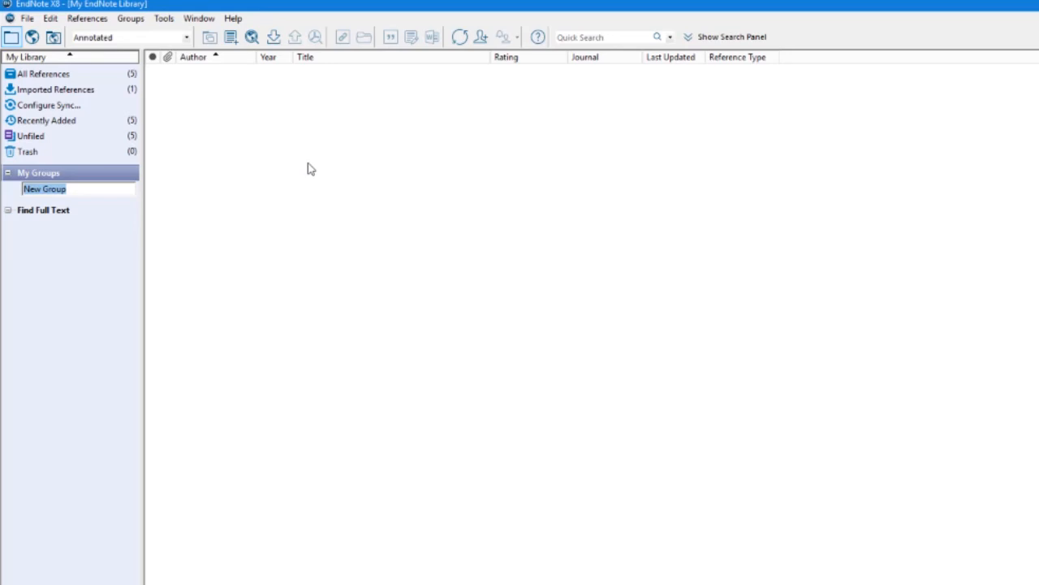
type("Lit Review")
key("Return")
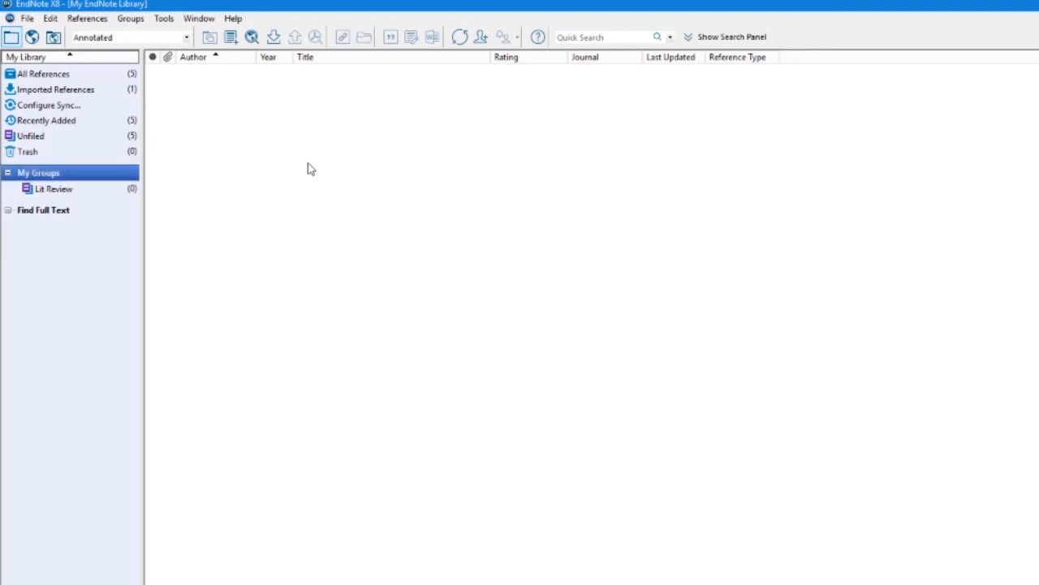
right_click(45, 177)
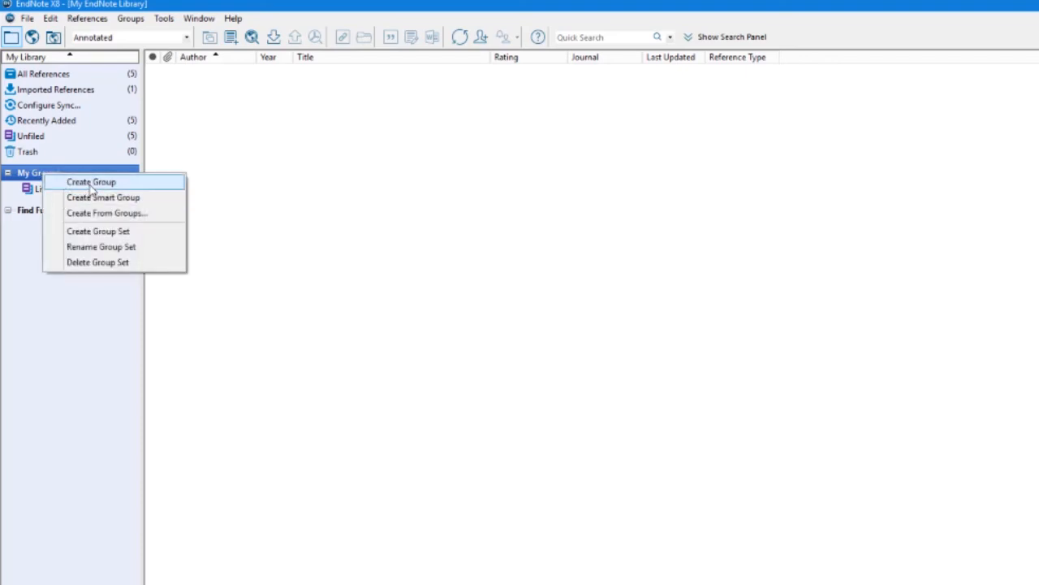
left_click(216, 147)
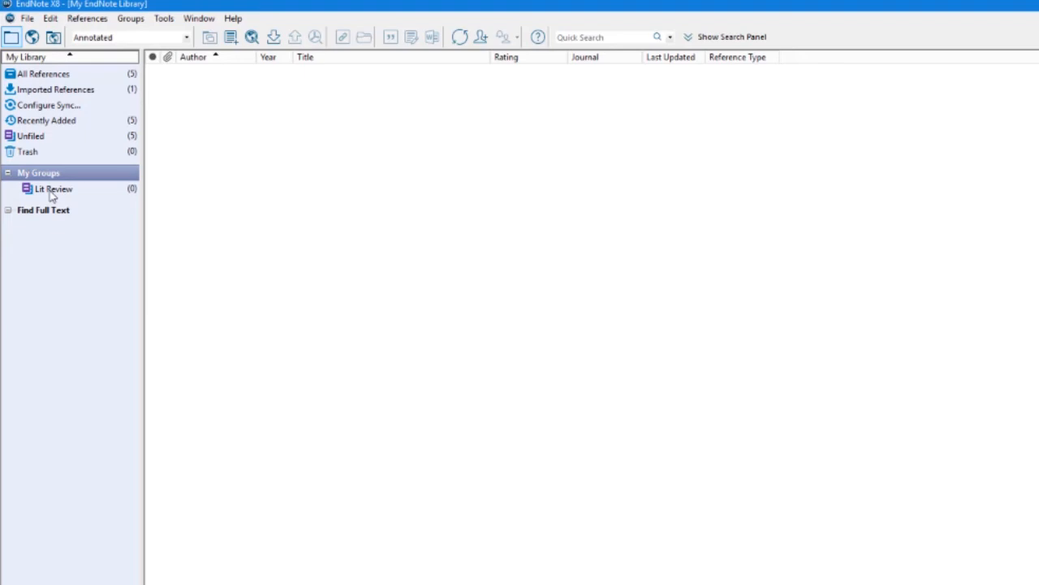
Step: Add the 1989 thesis "Parental role perceptions: Instrument development" from All References to the Lit Review group
left_click(49, 75)
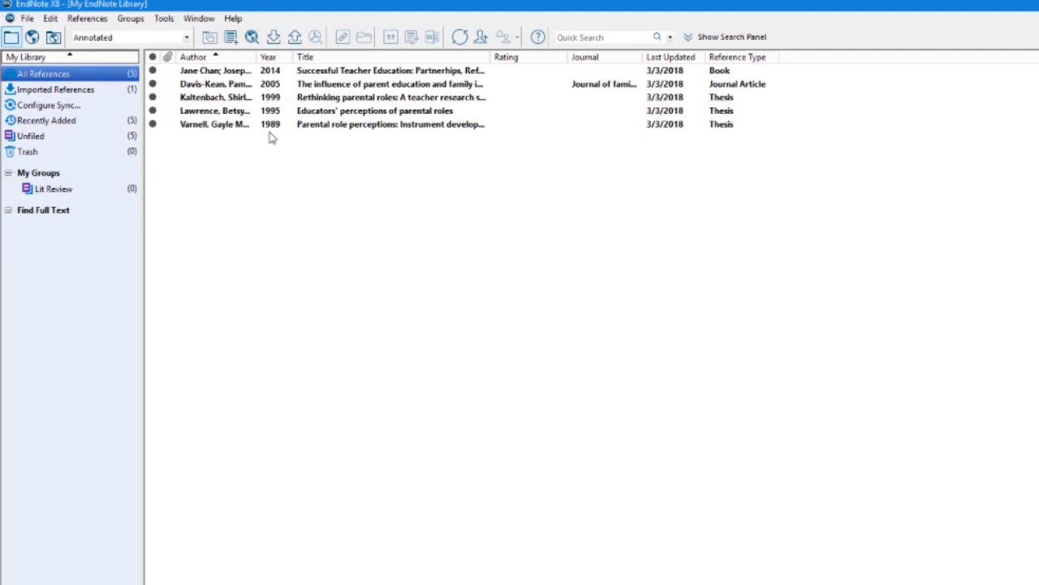
left_click(401, 126)
left_click_drag(353, 134, 64, 187)
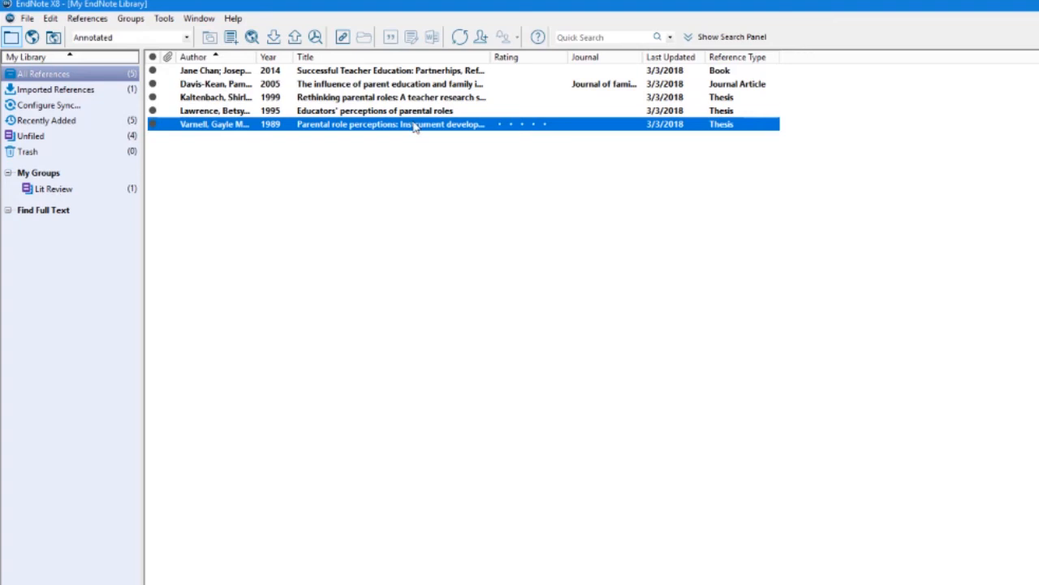
left_click(314, 114)
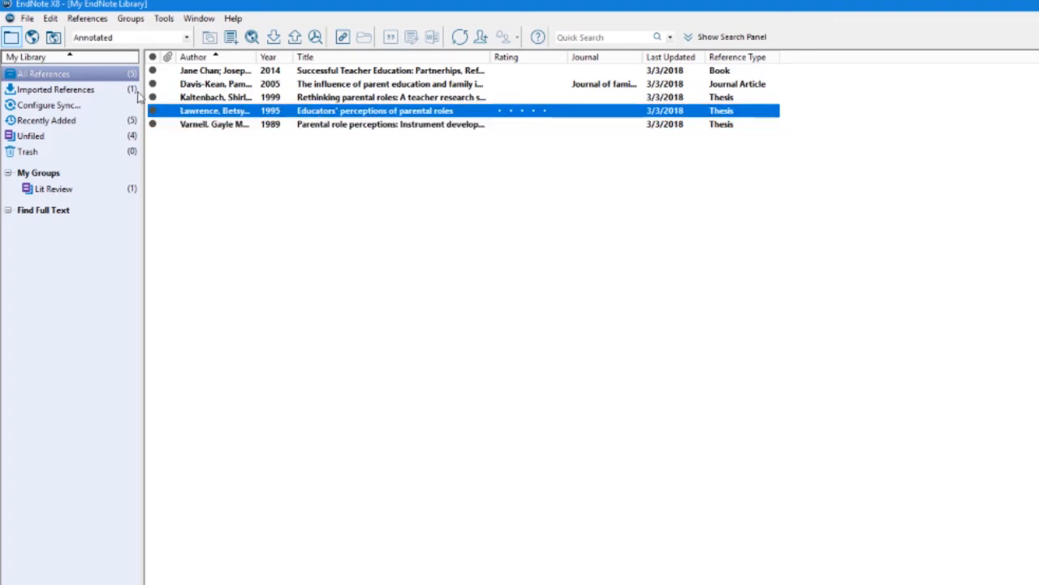
left_click(70, 76)
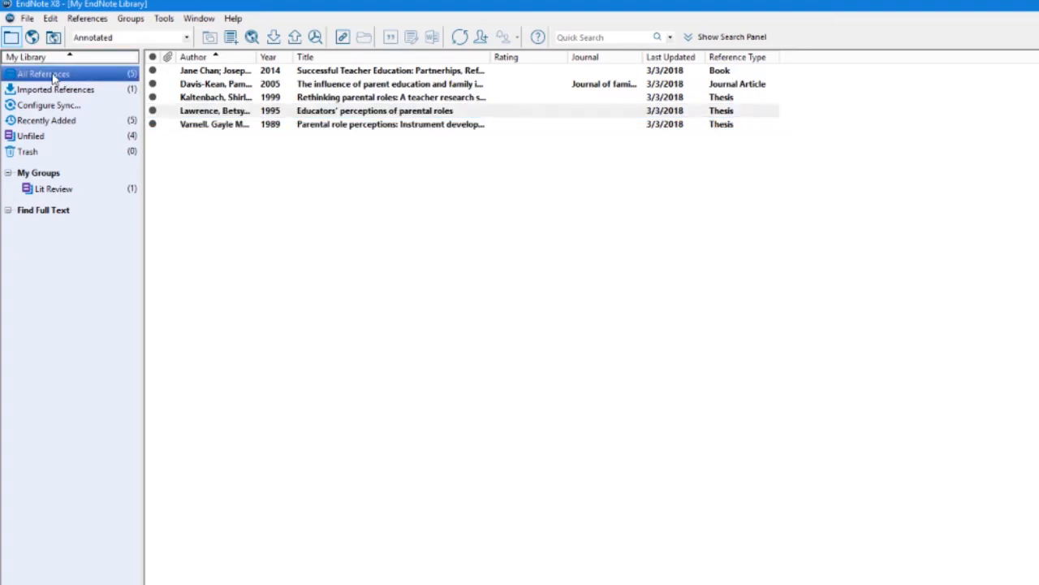
Step: Add the 2014 book on successful teacher education and the 2005 journal article on parent education to Lit Review, and show that group
left_click(347, 74)
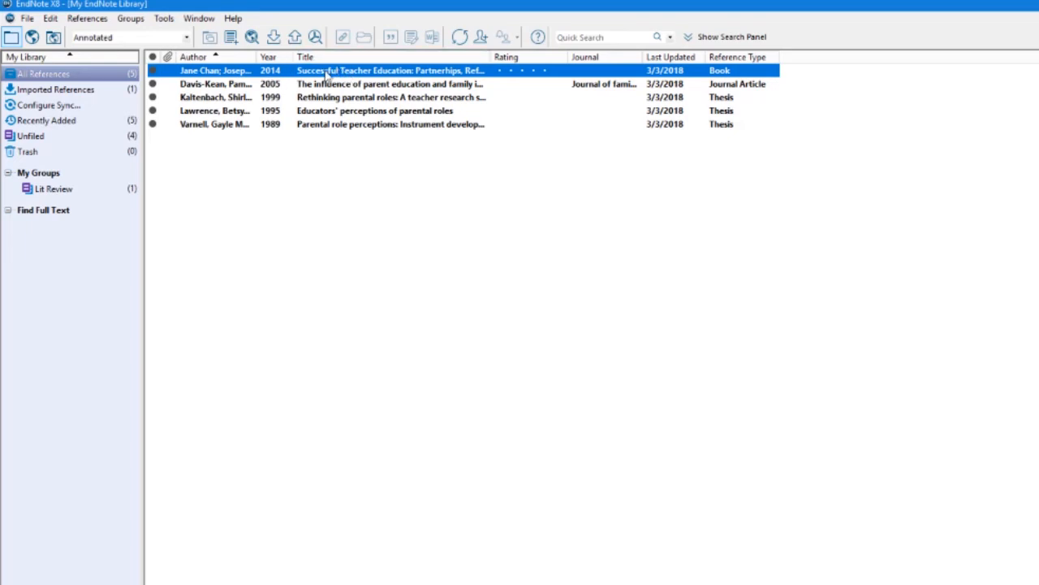
left_click_drag(332, 74, 71, 193)
left_click(354, 84)
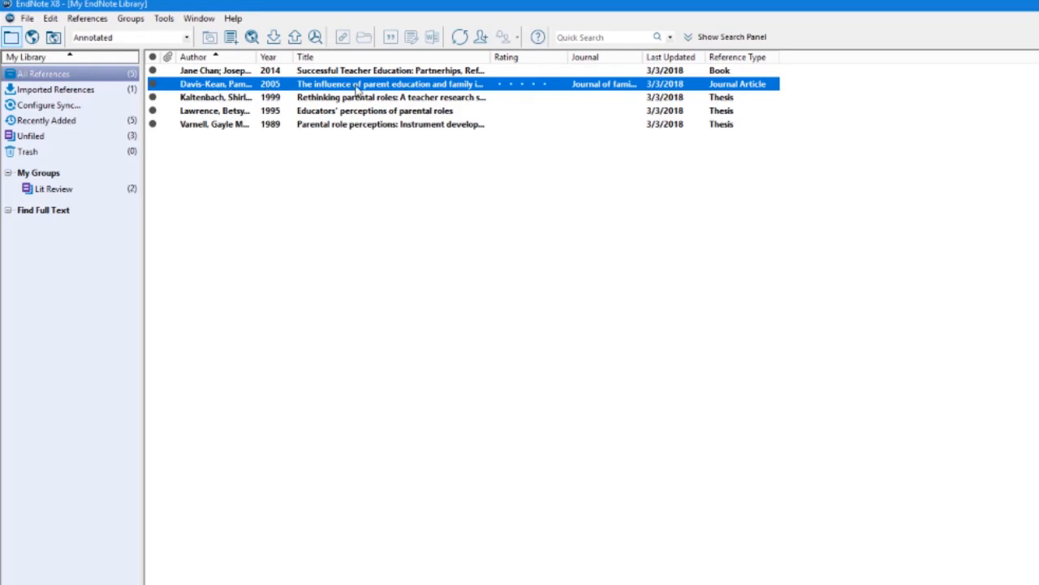
left_click_drag(358, 89, 81, 195)
left_click_drag(80, 195, 81, 193)
left_click(54, 189)
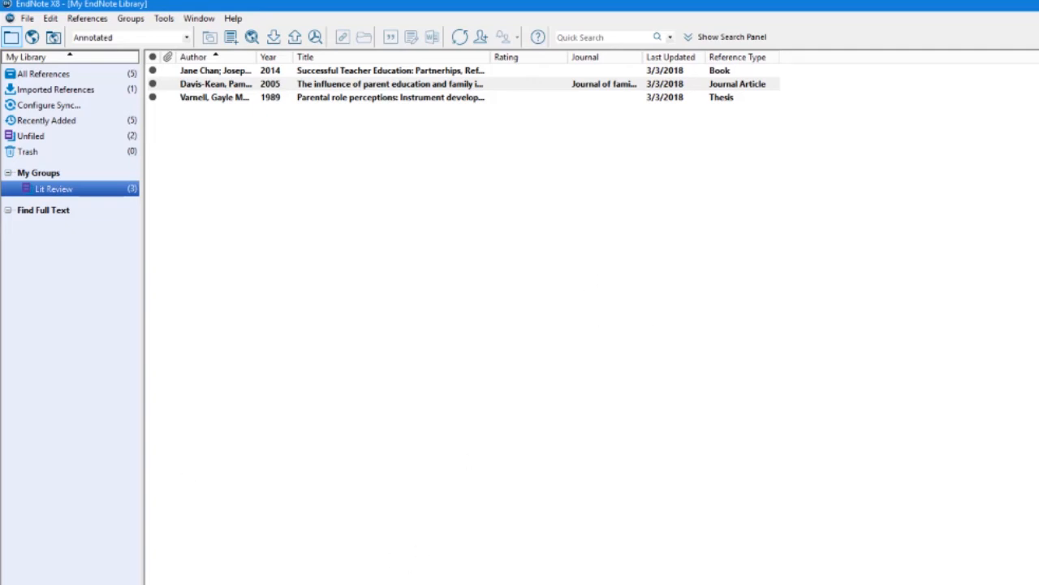
Step: Launch Word 2016, dismiss the HP Records Manager dataset dialog, and create a blank document
key("super")
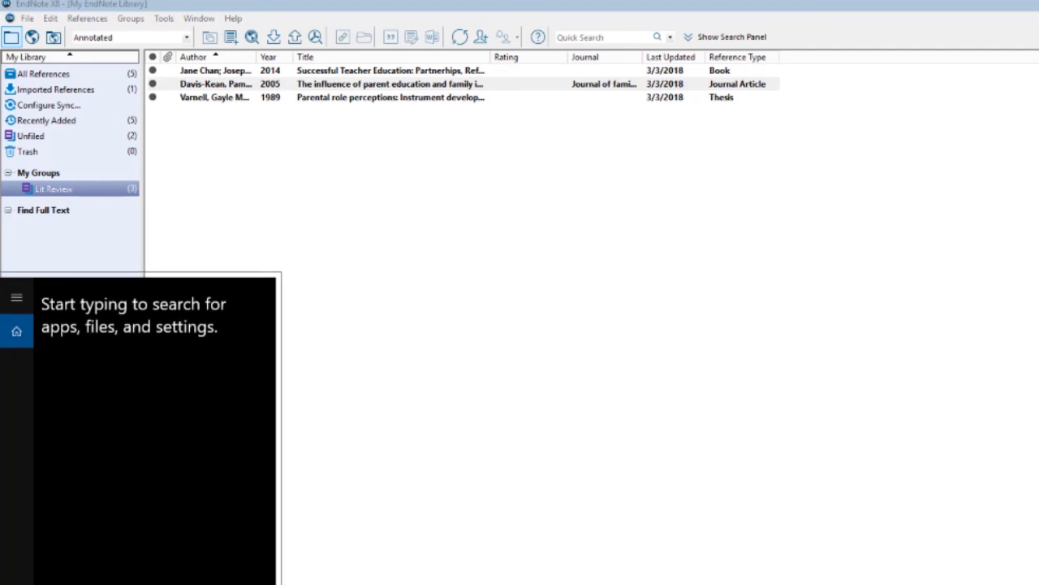
left_click(527, 498)
key("super")
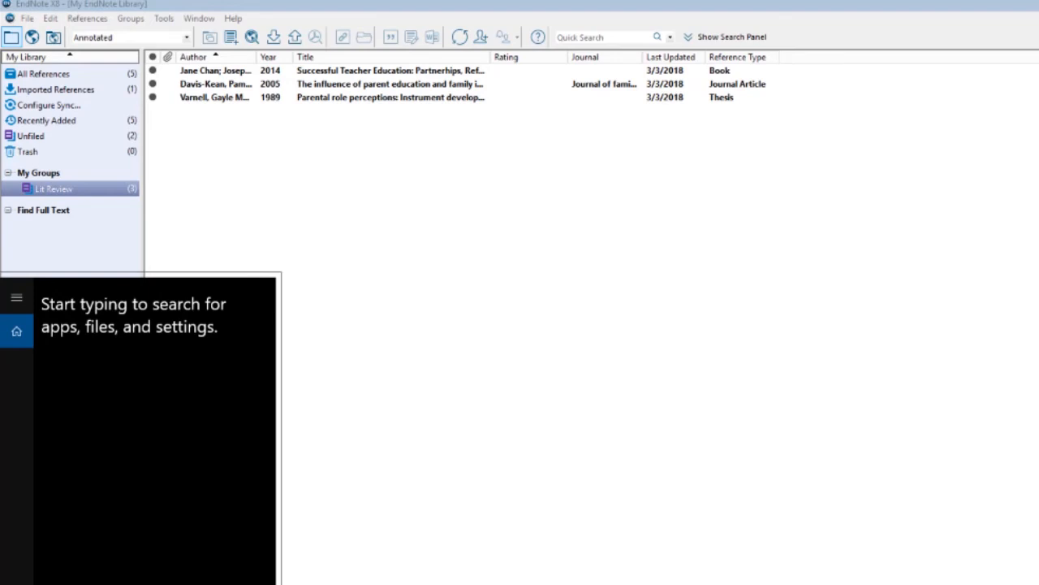
type("word")
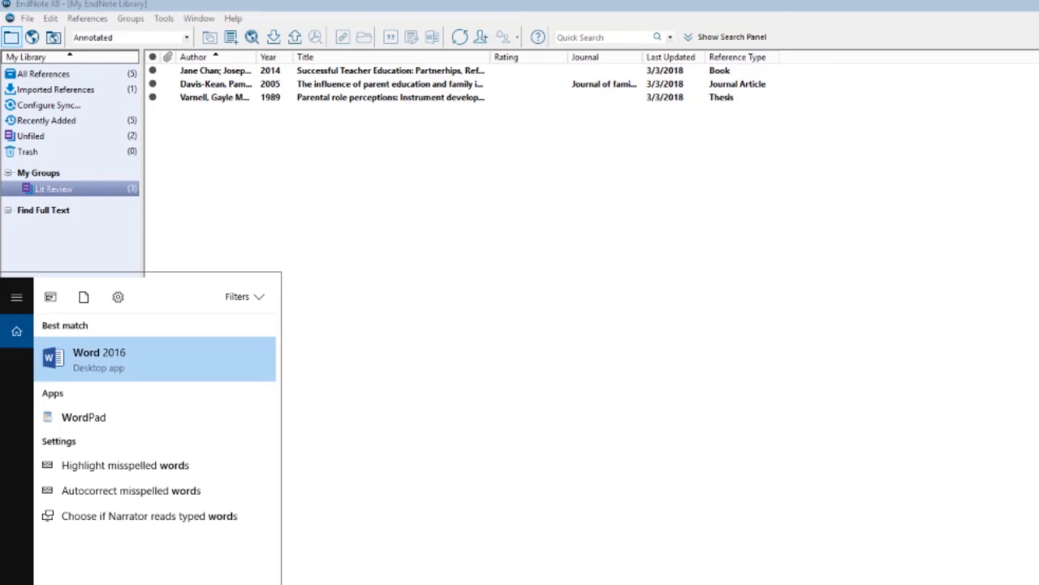
left_click(134, 361)
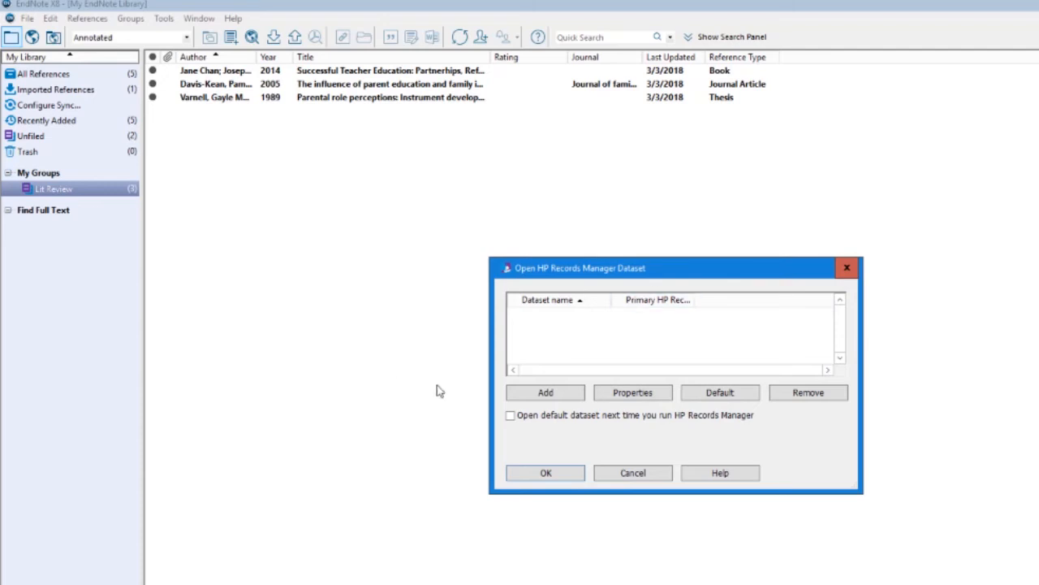
left_click(641, 476)
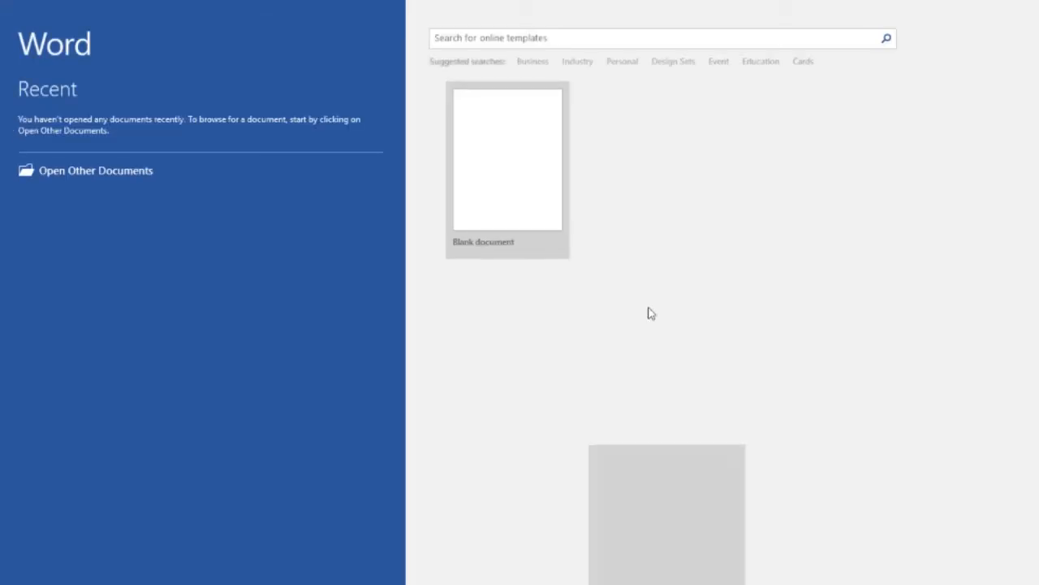
left_click(525, 167)
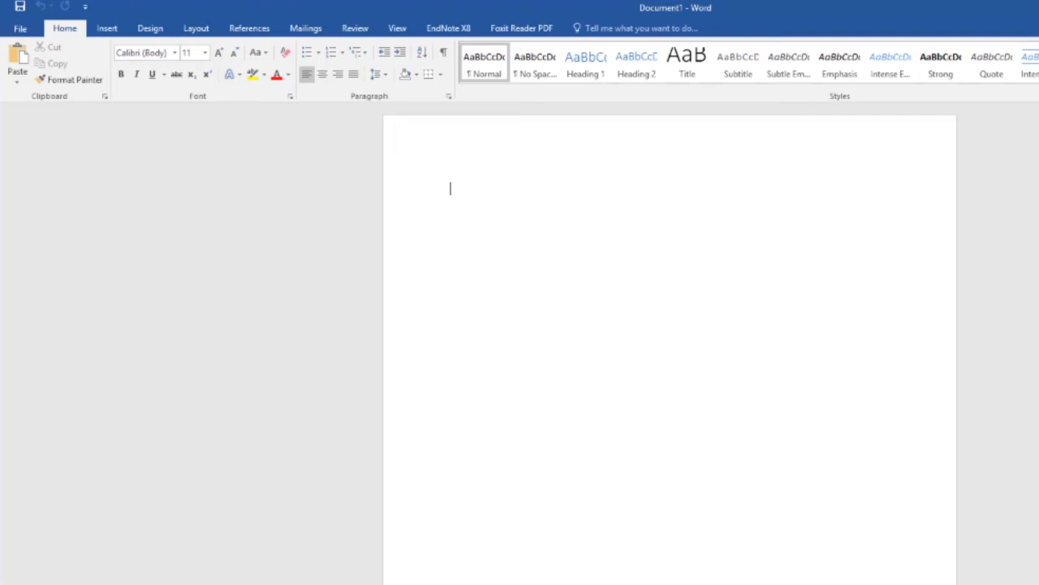
Step: Show Word's EndNote X8 tools, set the output style to APA 6th in EndNote, and return to the Word document
left_click(448, 29)
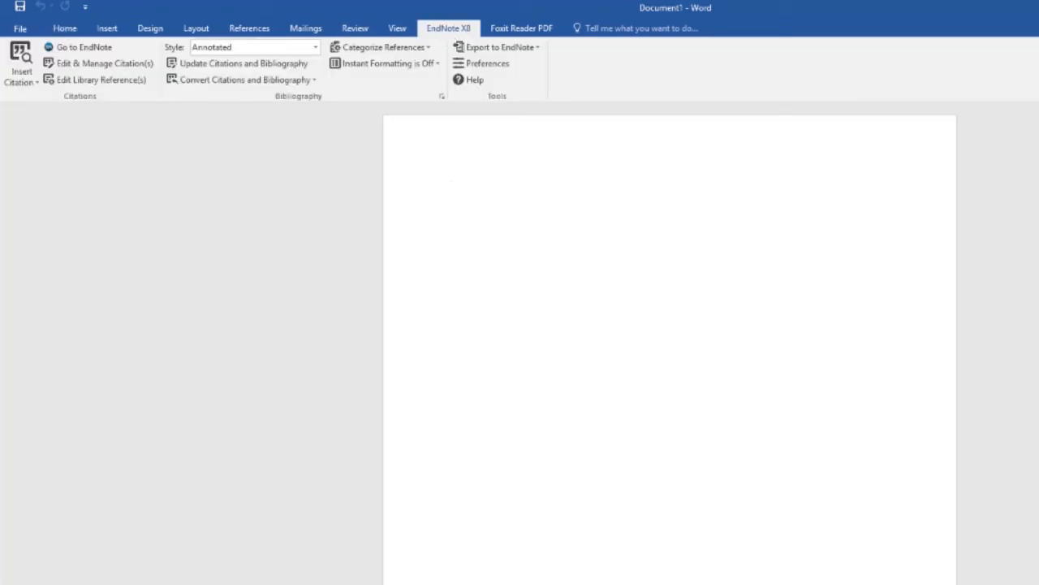
left_click(308, 581)
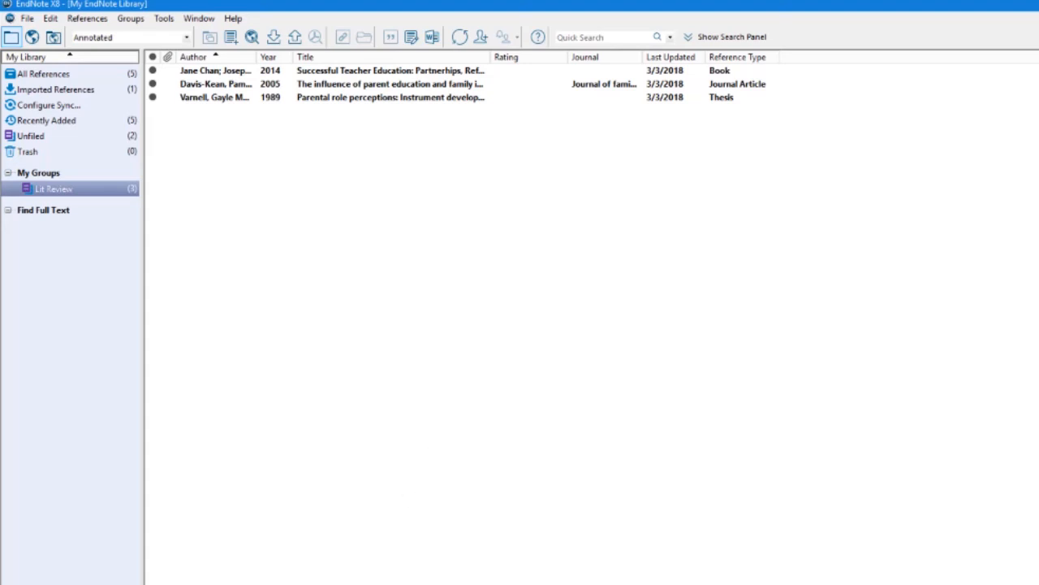
left_click(187, 38)
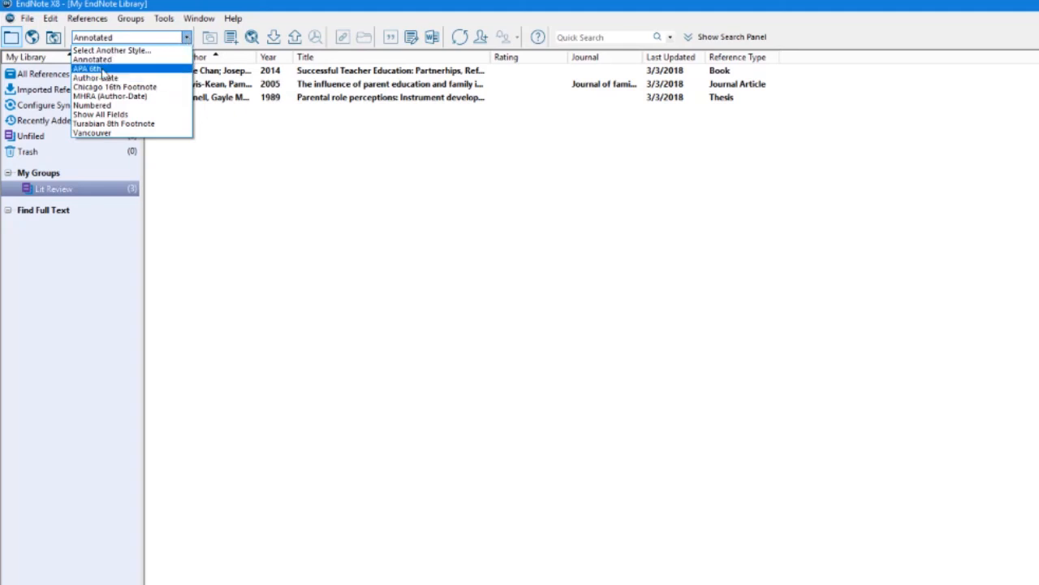
left_click(103, 70)
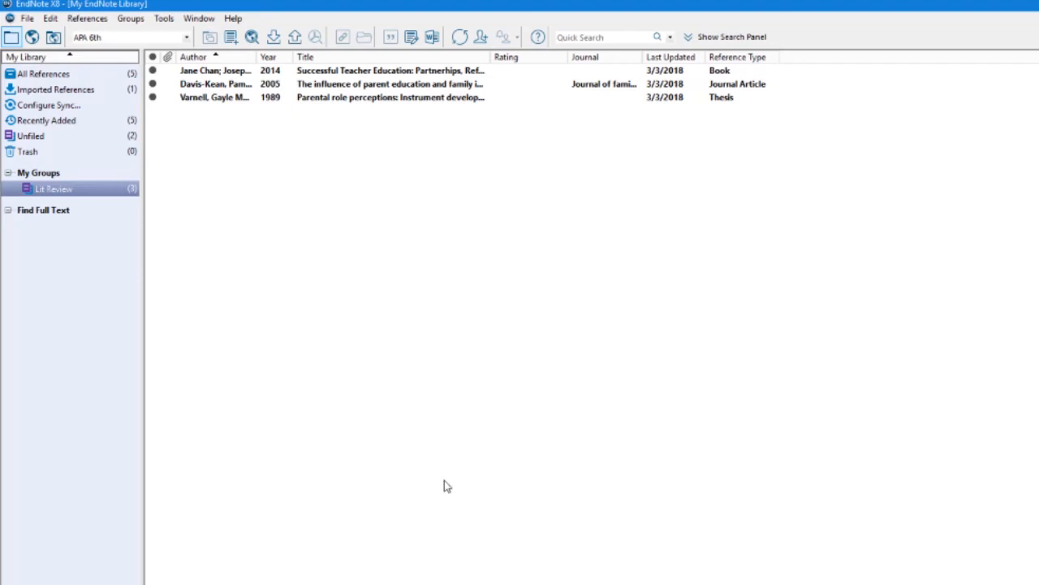
key("alt+Tab")
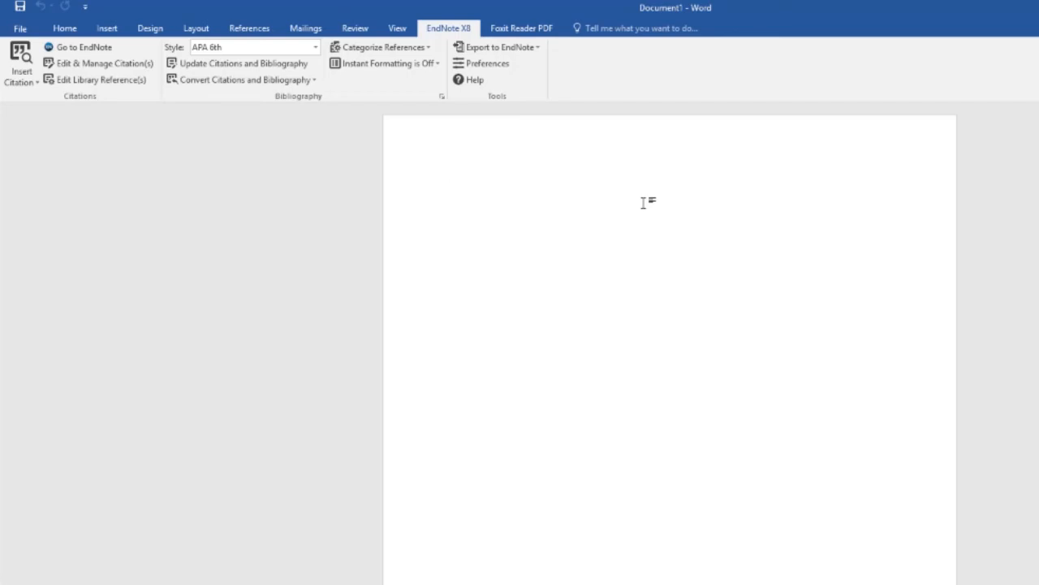
Step: Enter a line of placeholder text, "Jhfh hfhafdh kjdh fkfjhdkjfh kjfh hdkhglkhglhgdfkhgkgh gkjhgfkgh kh", at the start of the blank document
type("Jhfh hfhafdh kjdh fkfjhdkjfh kjfh hdkhglkhglhgdfkhgkgh gkjhgfkgh kh")
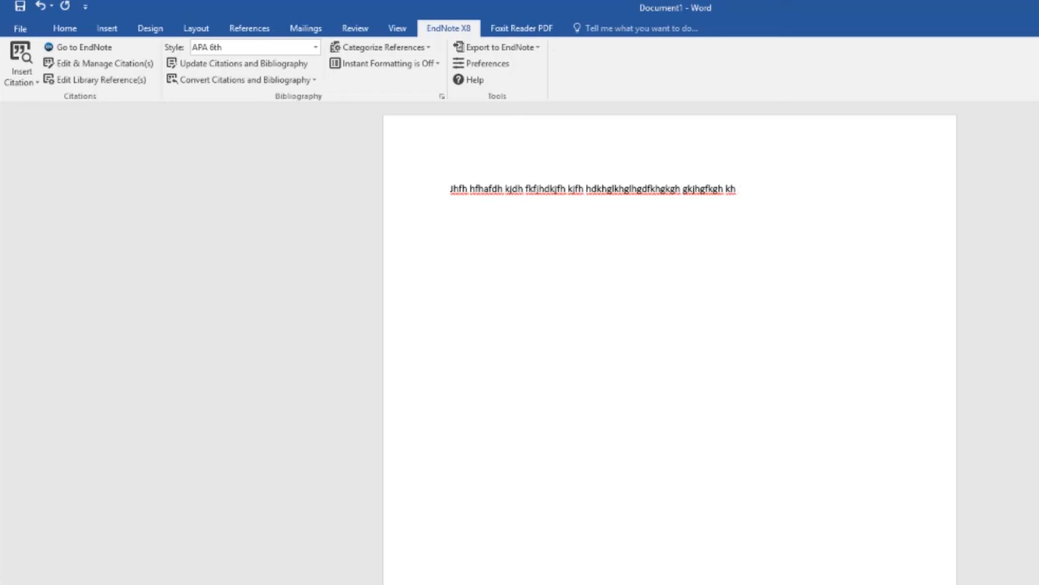
scroll(669, 341, "up", 5)
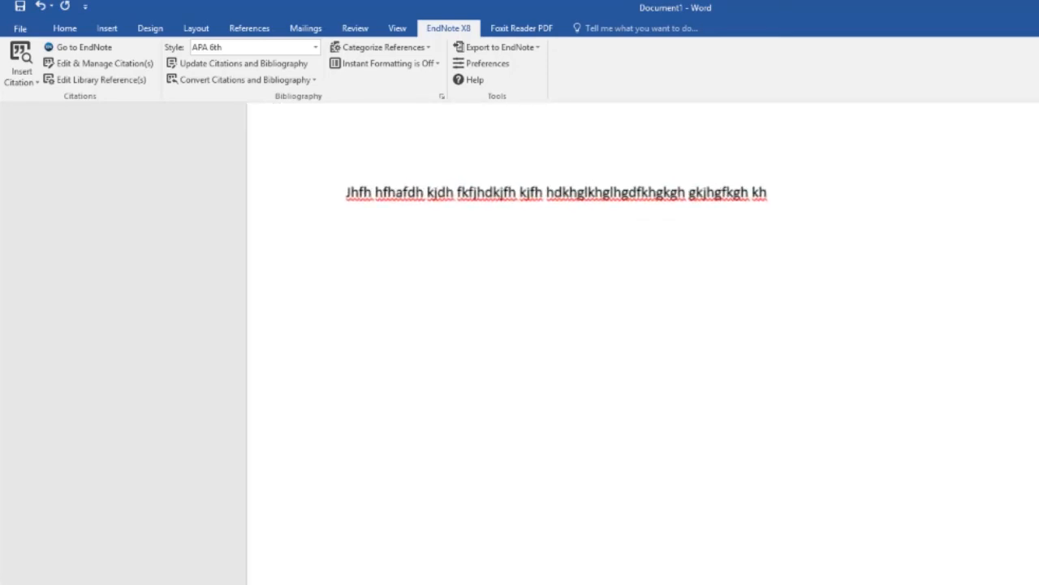
scroll(669, 341, "up", 3)
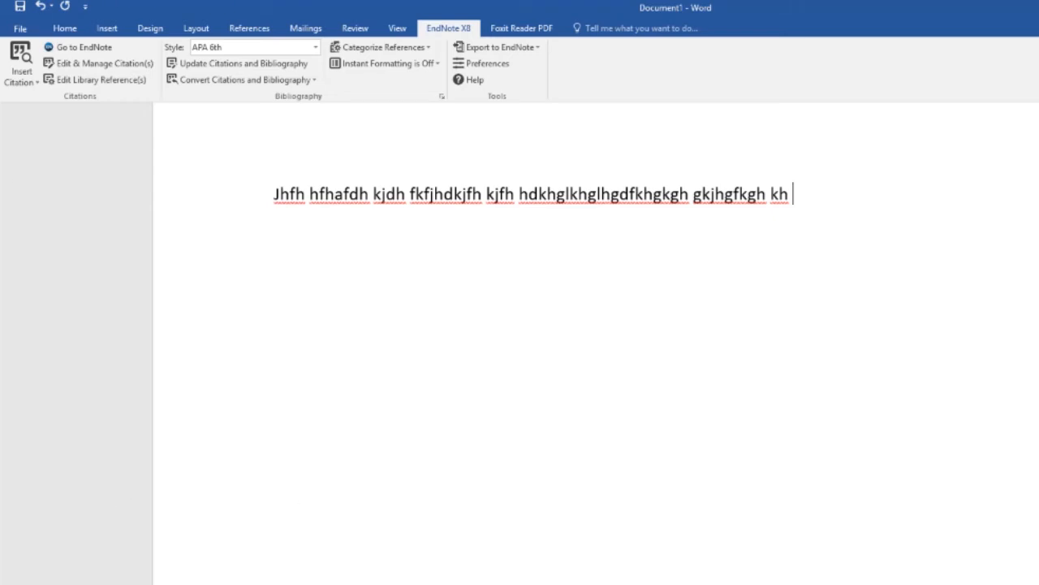
Step: Switch to EndNote and insert a citation of the 2014 successful teacher education book from All References after the placeholder text
key("alt+Tab")
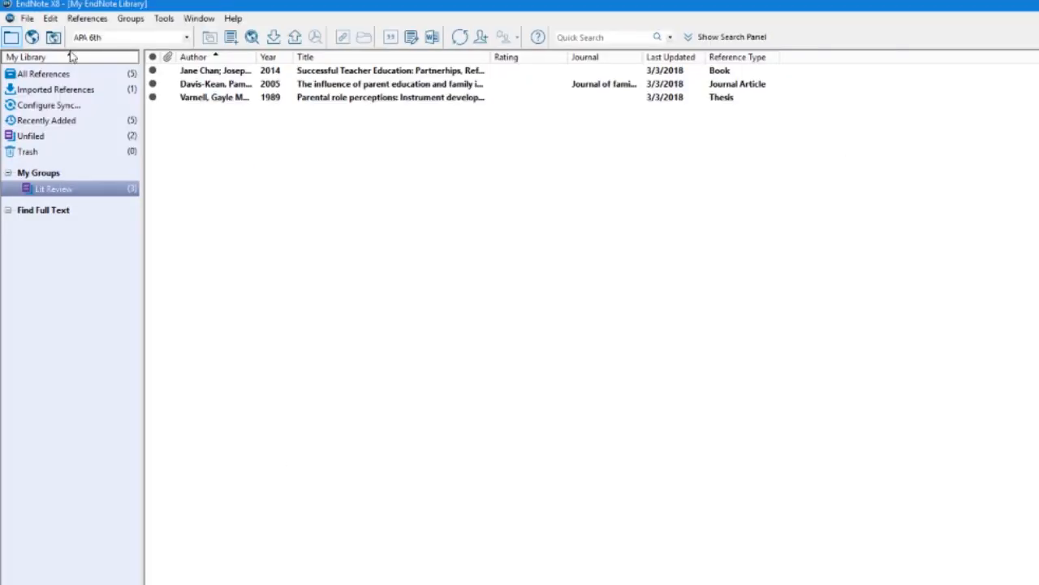
left_click(77, 79)
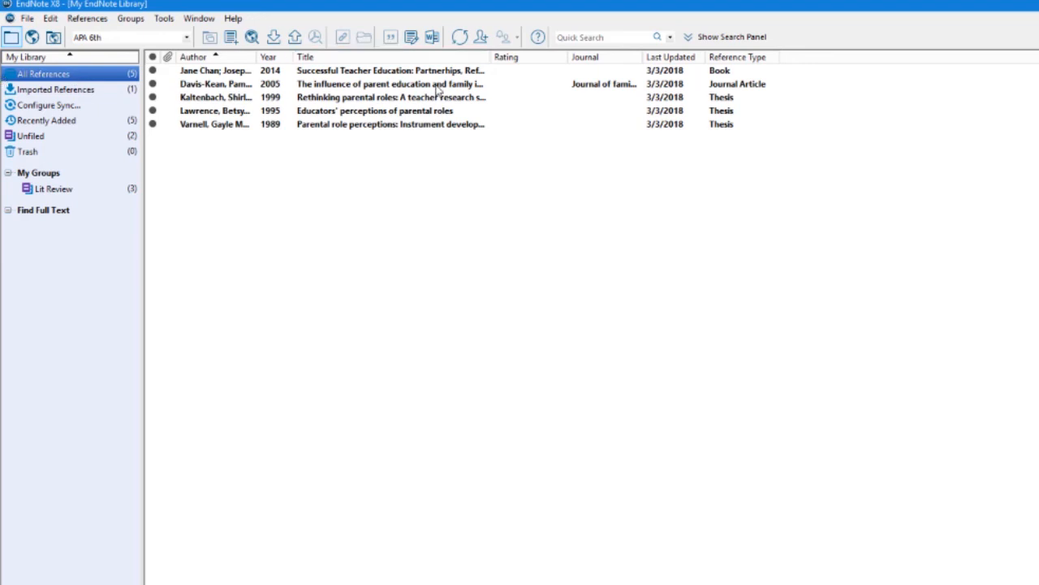
left_click(412, 71)
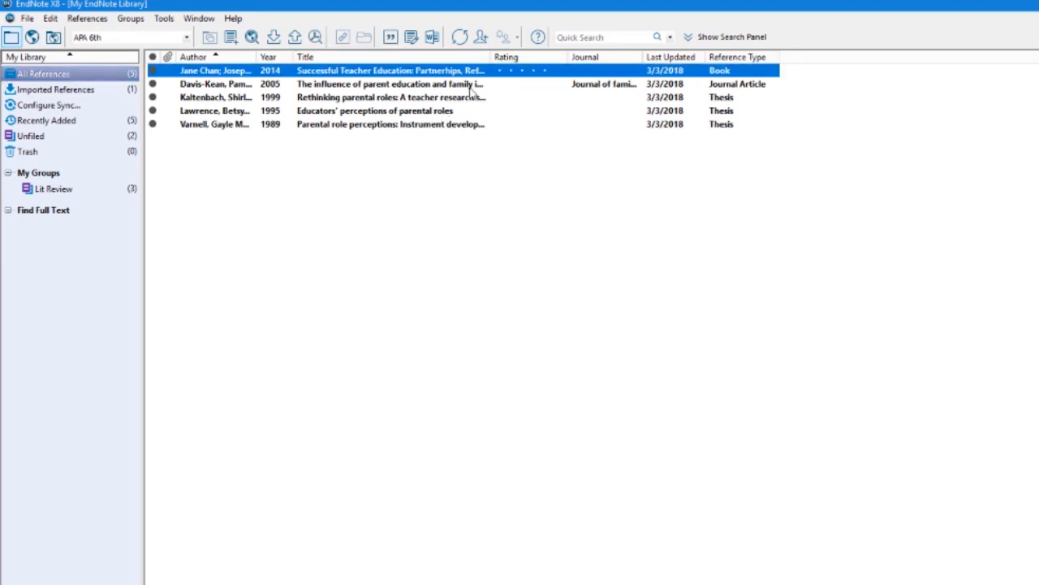
left_click(391, 41)
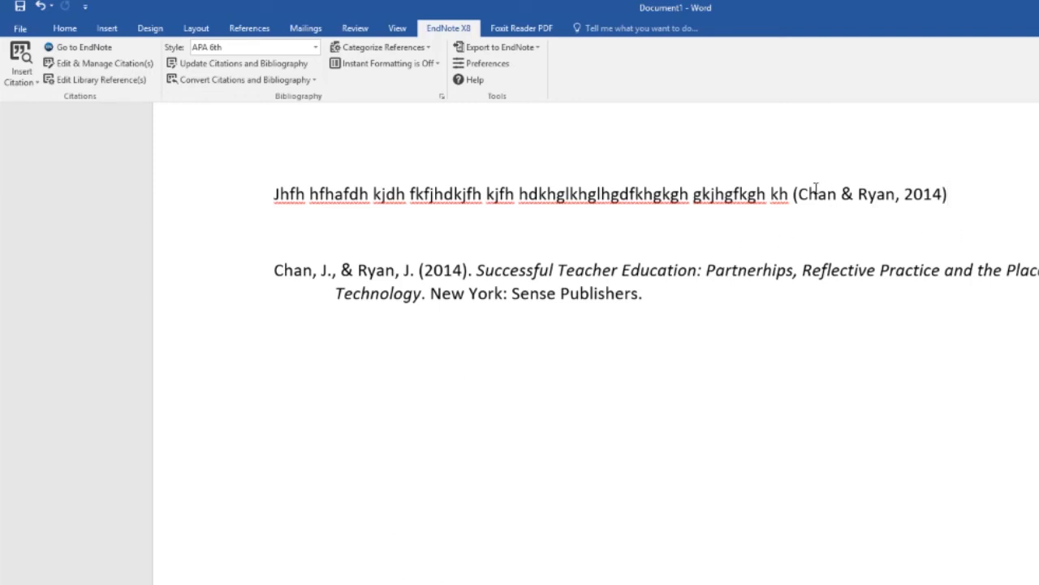
Step: Add blank lines below the first citation and insert an EndNote citation of the 2005 journal article on parent education there
left_click(978, 194)
key("Return")
key("Return")
key("Return")
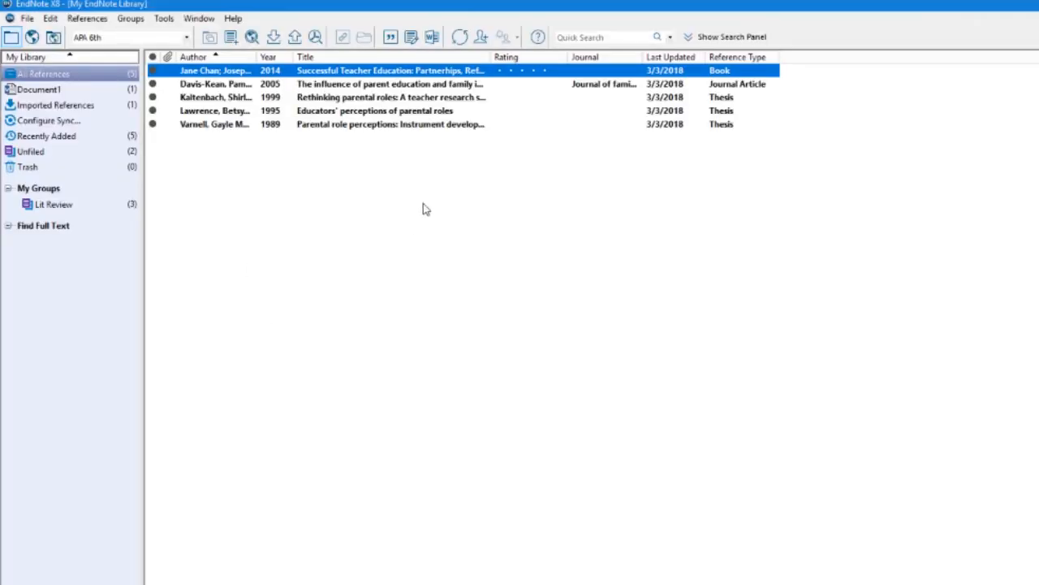
left_click(213, 83)
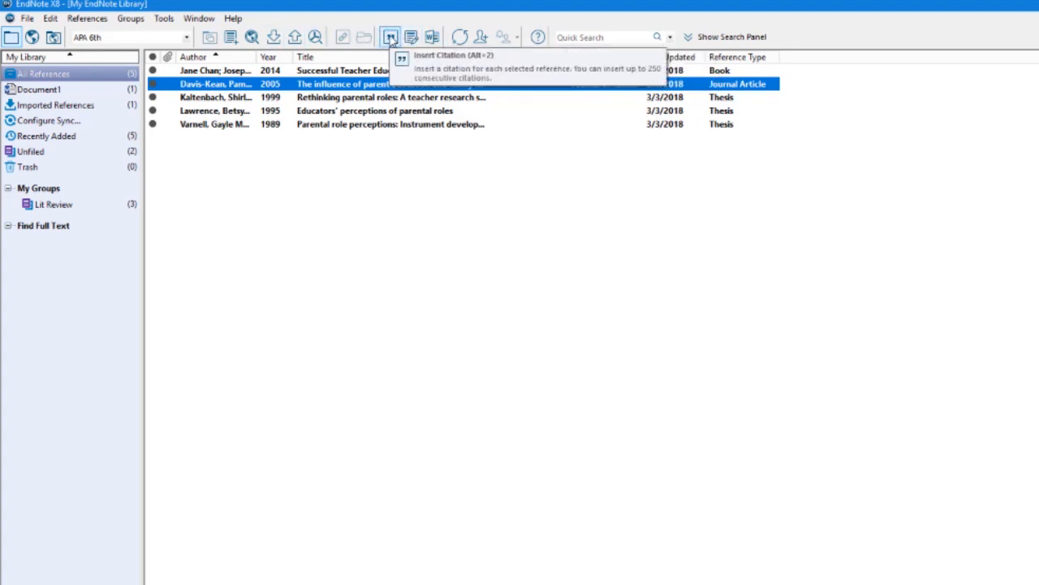
left_click(392, 39)
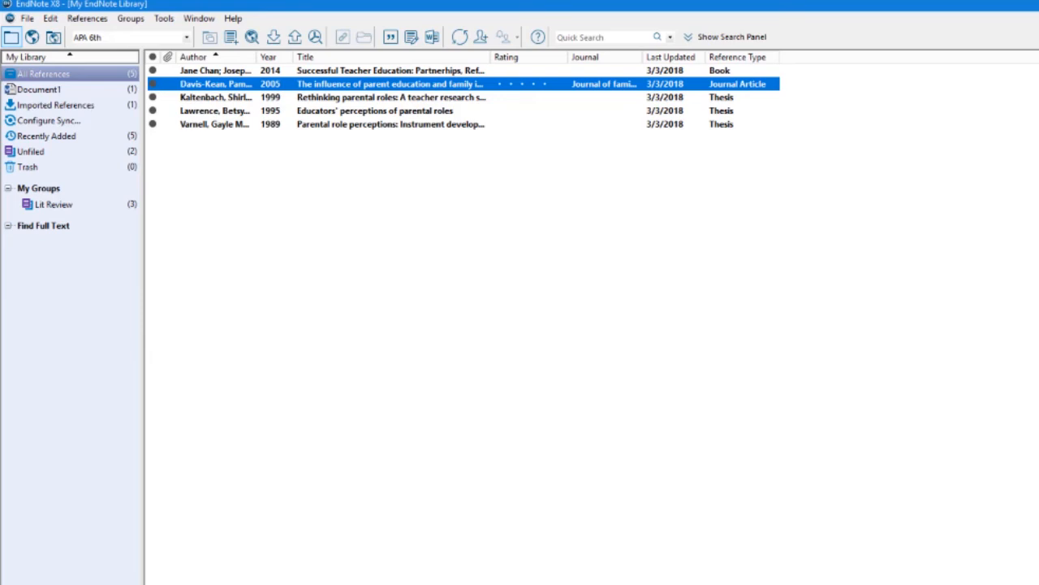
key("alt+Tab")
key("alt+Tab")
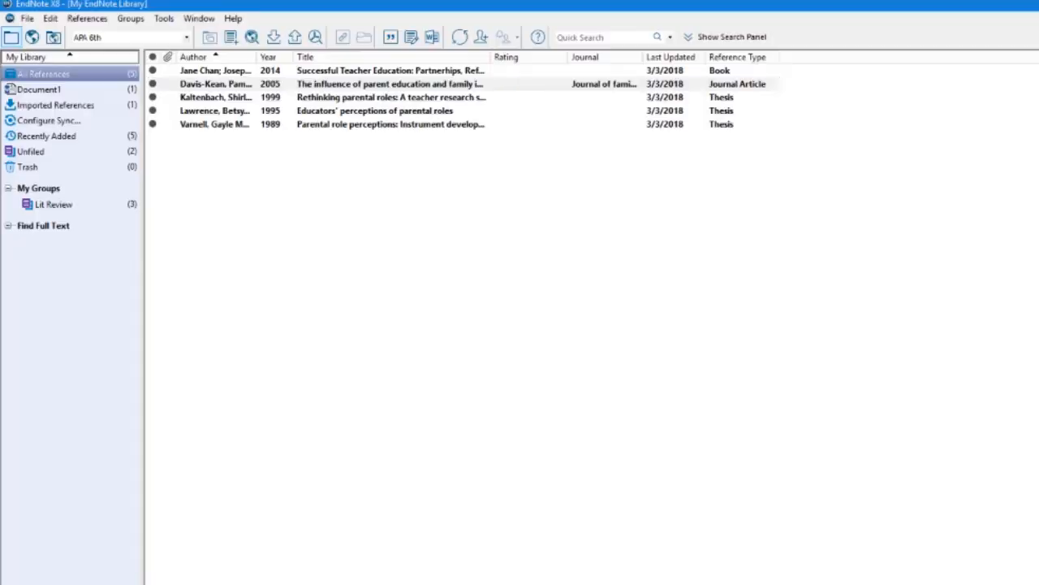
left_click(391, 39)
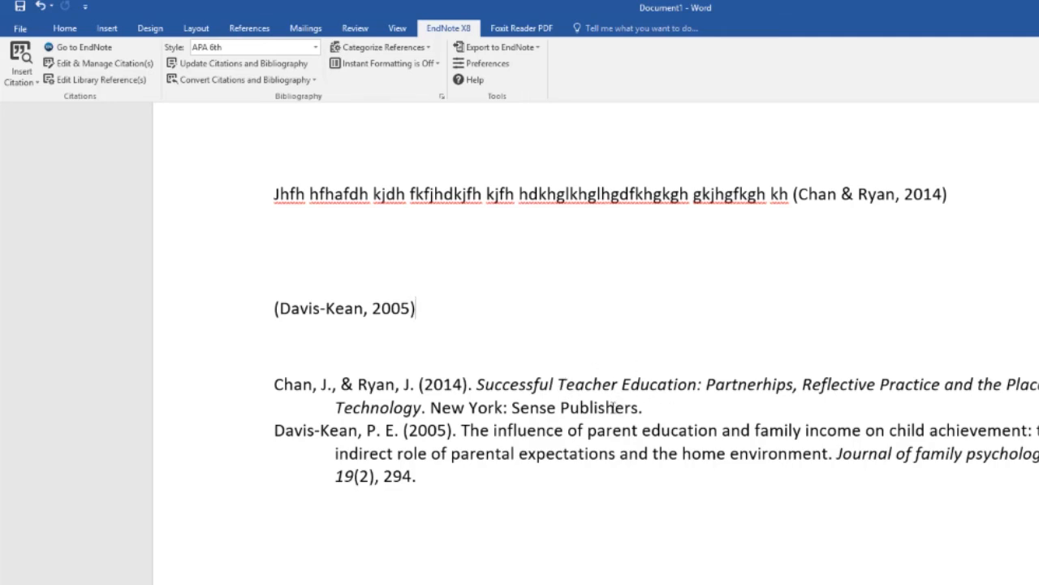
Step: Open the 2014 book's reference in EndNote and lowercase the initials of "teacher", "education" and "reflective" in its title
left_click(383, 583)
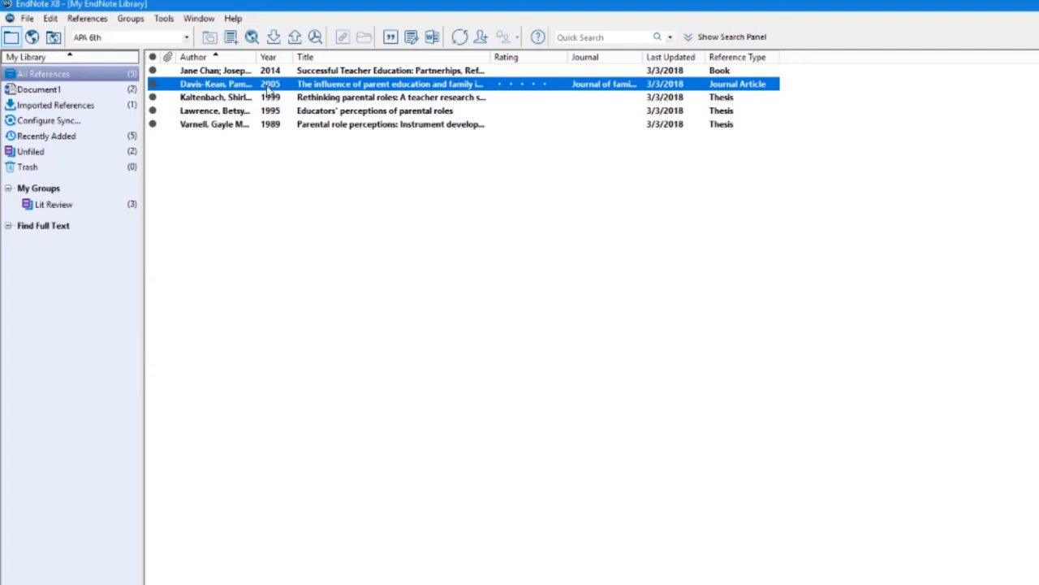
double_click(366, 72)
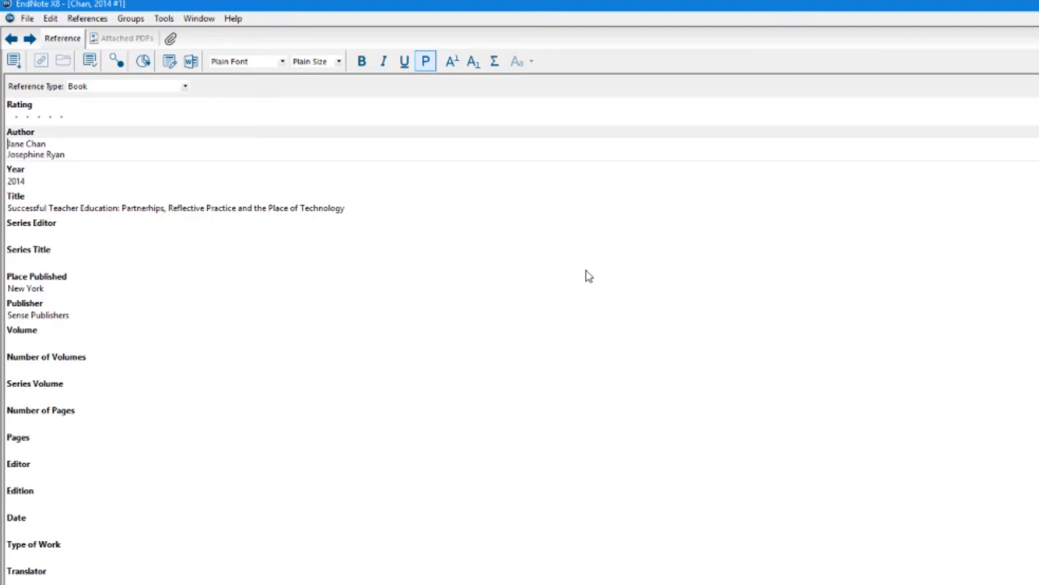
left_click(54, 207)
key("BackSpace")
type("t")
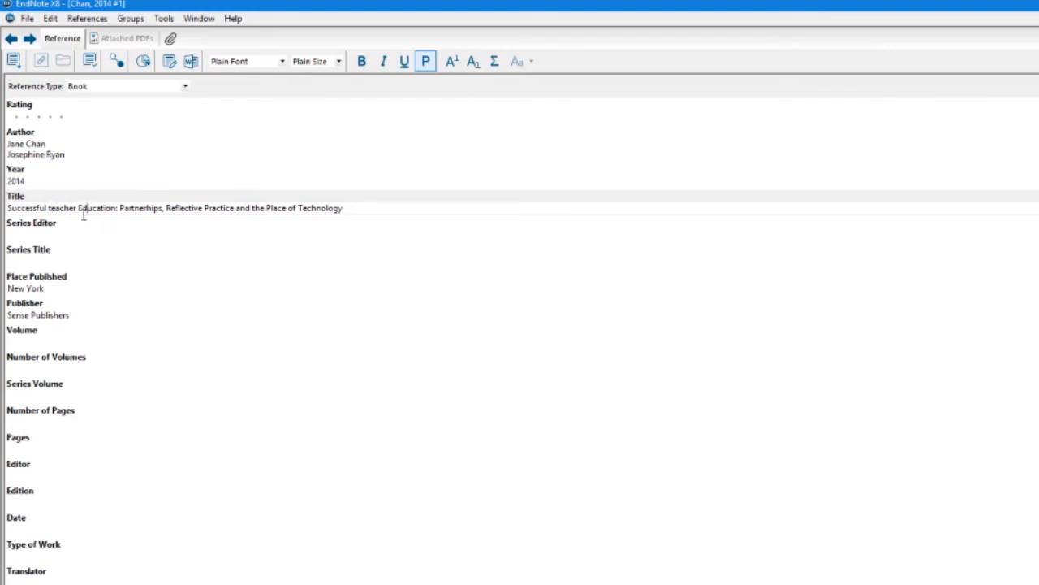
key("BackSpace")
type("e")
left_click(179, 209)
key("BackSpace")
type("r")
Step: Lowercase the initials of "practice", "place" and "technology" in the 2014 book's title and close the reference
left_click(205, 209)
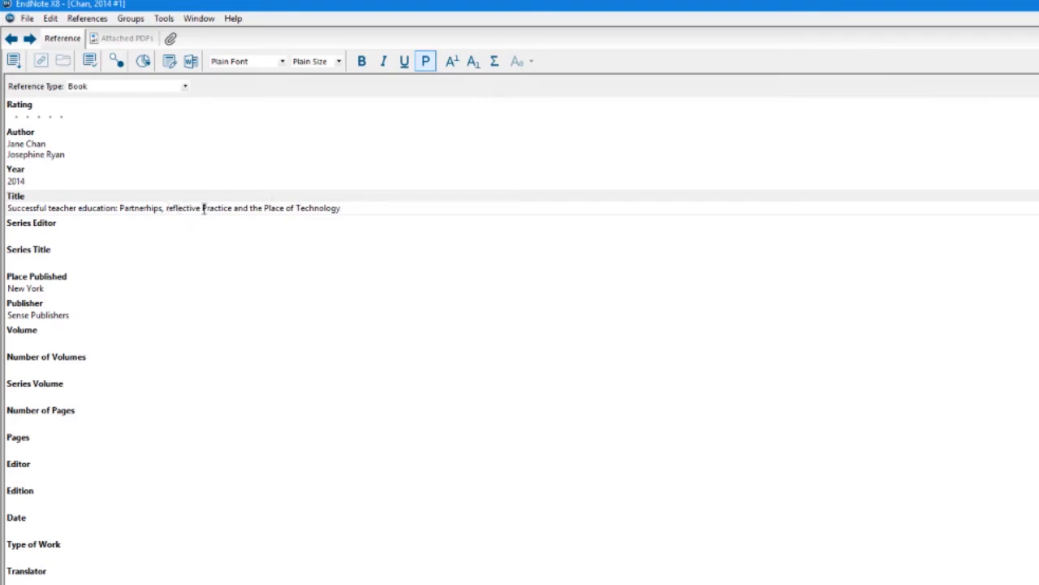
key("BackSpace")
type("p")
left_click(265, 208)
key("Right")
key("BackSpace")
type("p")
left_click(297, 208)
key("BackSpace")
type("t")
left_click(1037, 18)
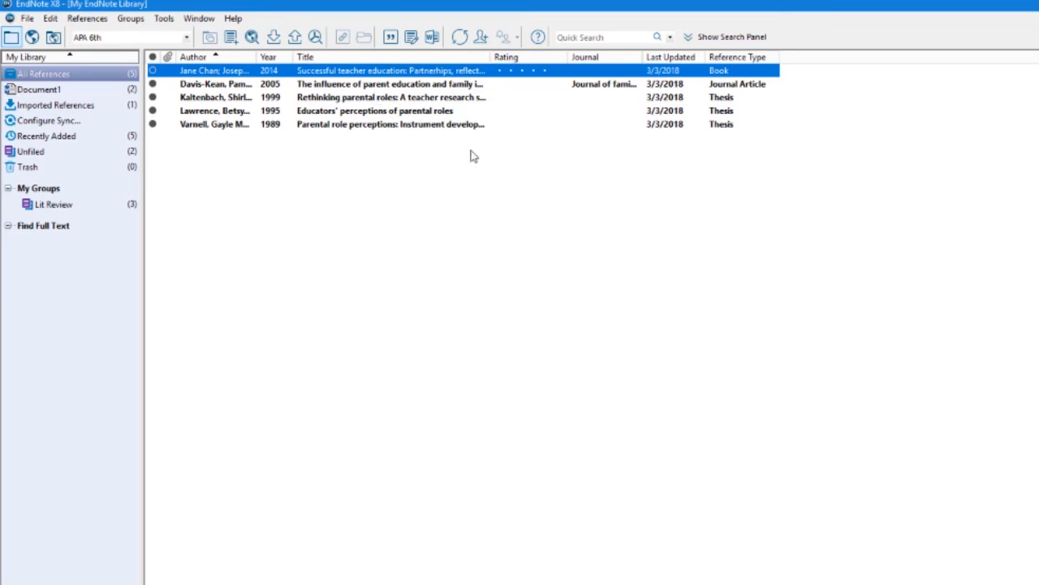
Step: Check the fields of the 2005 journal article's reference, close it, and return to the Word document
double_click(341, 85)
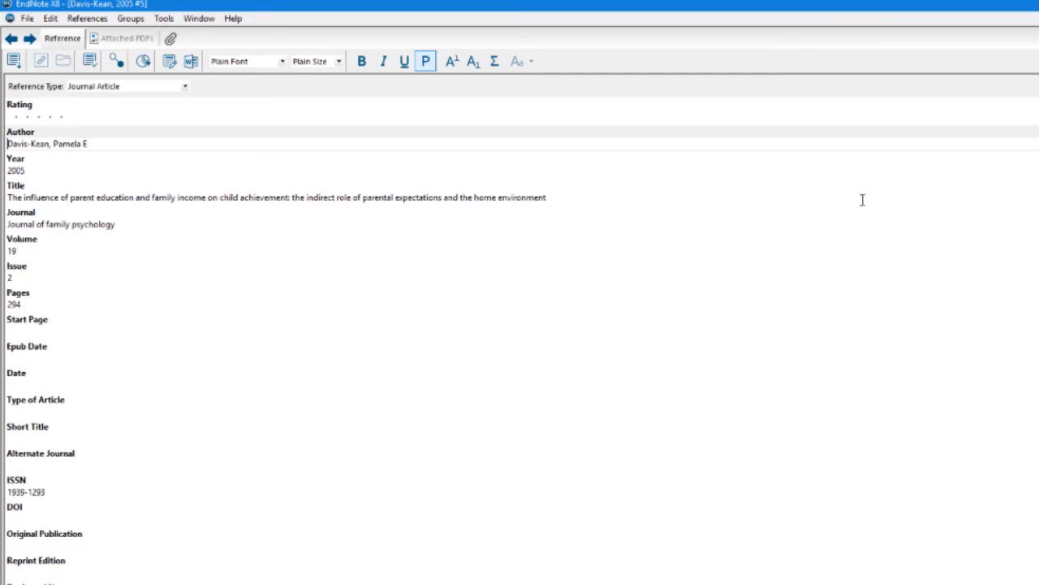
key("ctrl+w")
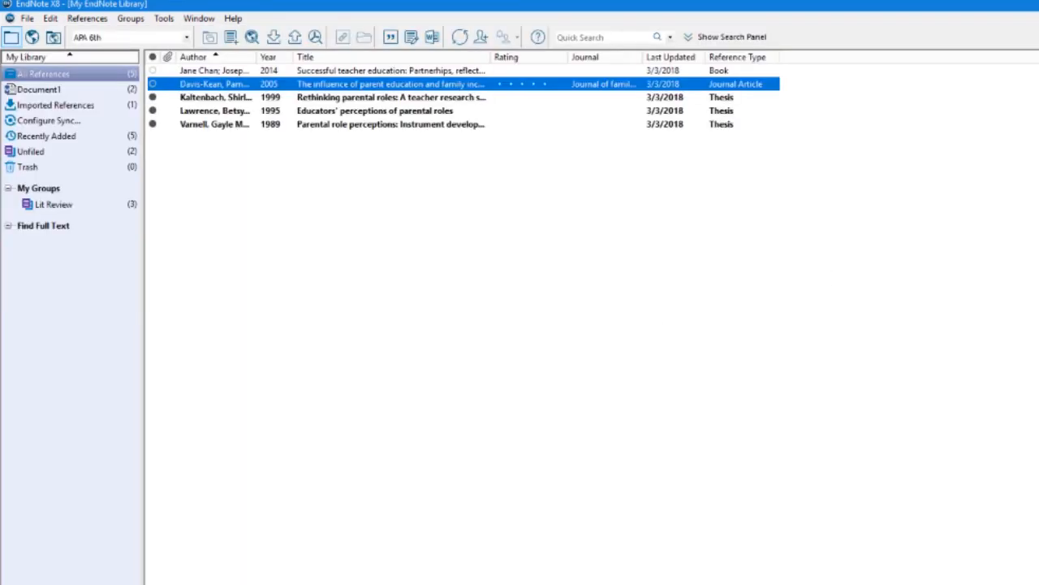
key("alt+Tab")
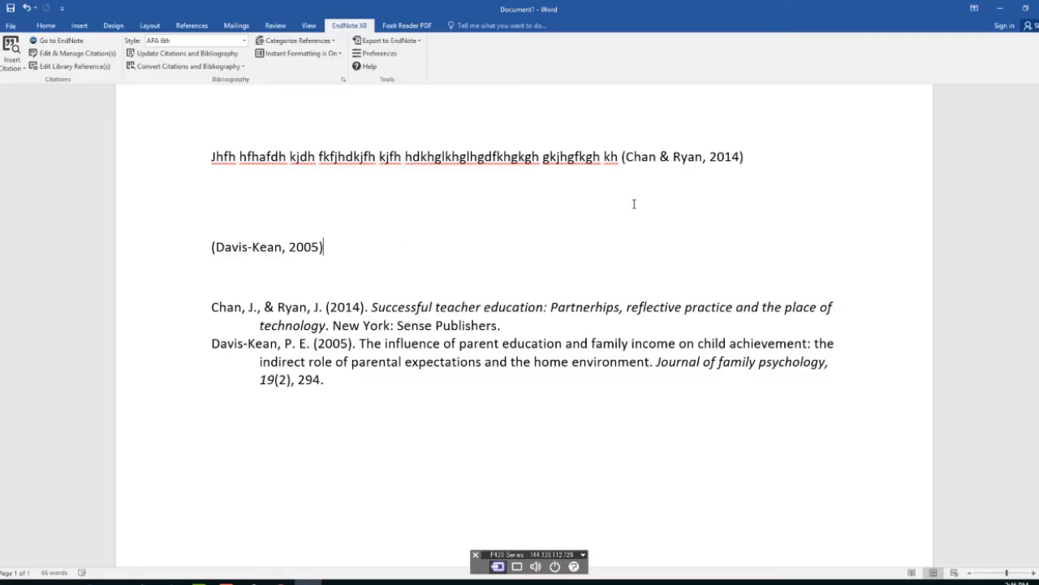
Step: Between the two citations, write "According to", the 1989 thesis author's surname, and ", education is best when a parent is involved."
left_click(265, 209)
left_click(263, 202)
key("Return")
type("According to")
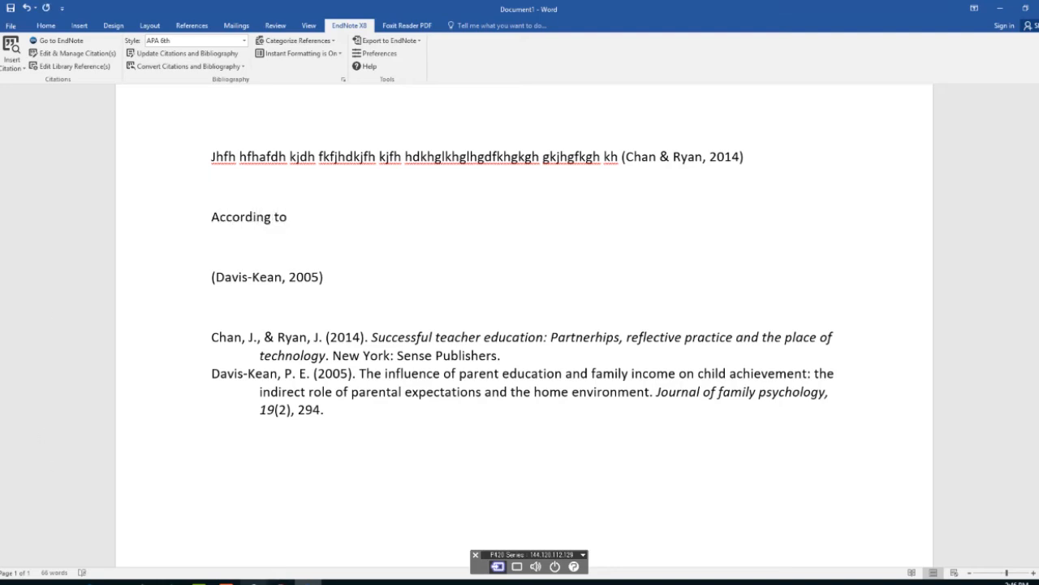
left_click(255, 582)
left_click(308, 581)
type("Varnell, ")
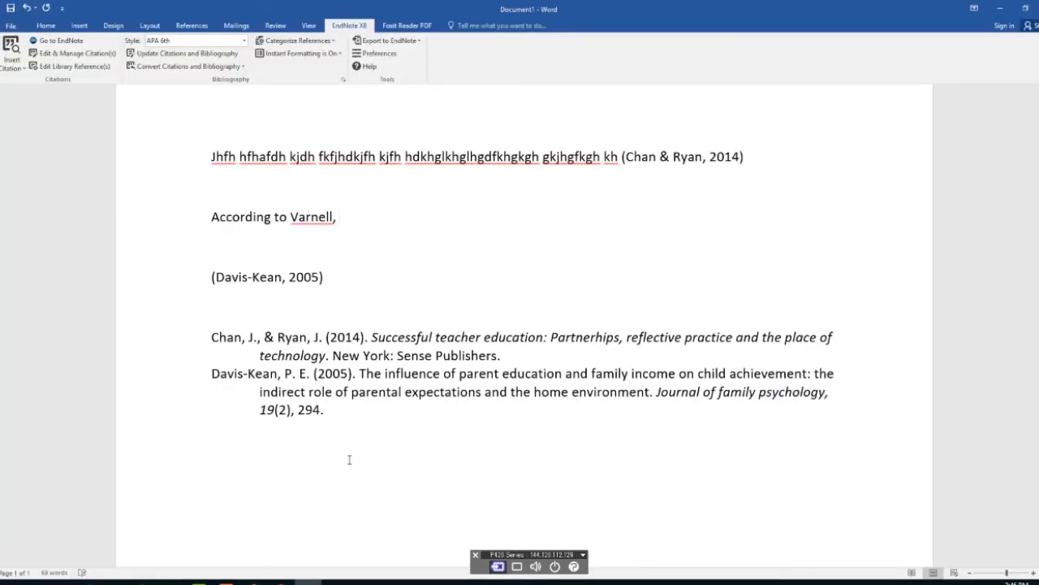
type("education is best when a parent is involved.")
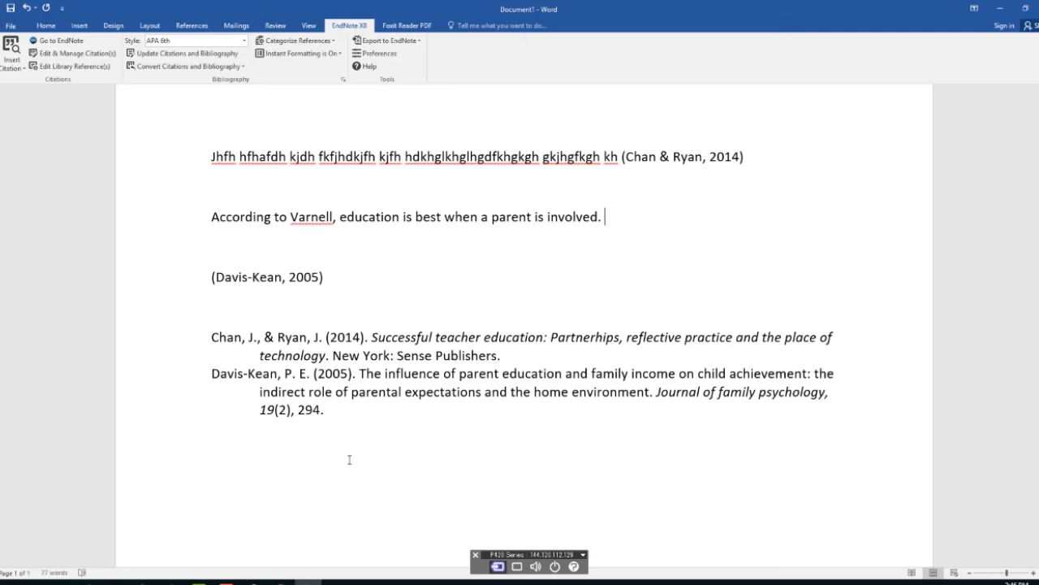
Step: Insert an EndNote citation of the 1989 thesis "Parental role perceptions: Instrument development" right after the author's surname in the sentence
left_click(334, 217)
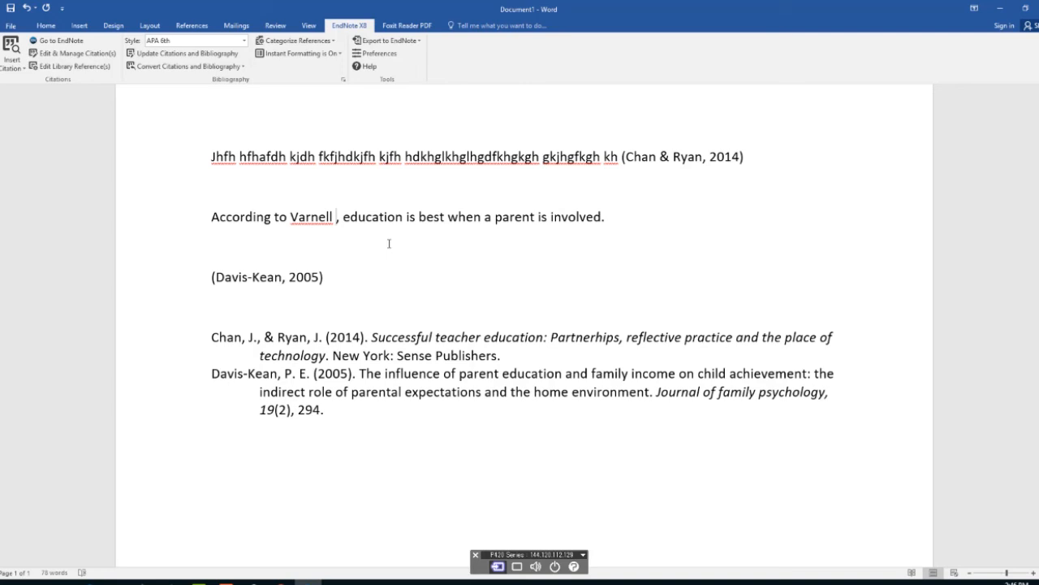
left_click(253, 582)
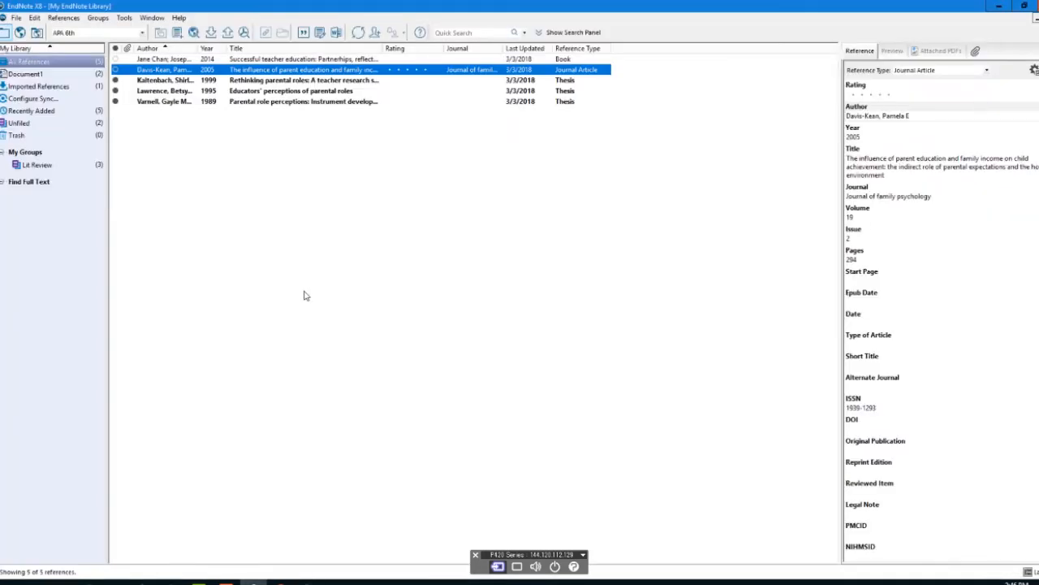
left_click(176, 101)
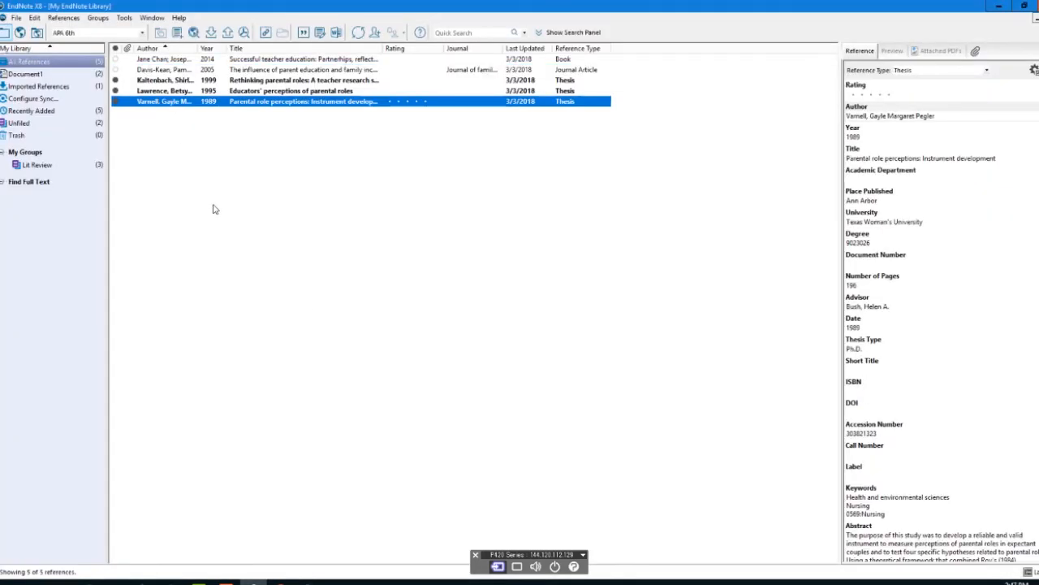
left_click(305, 34)
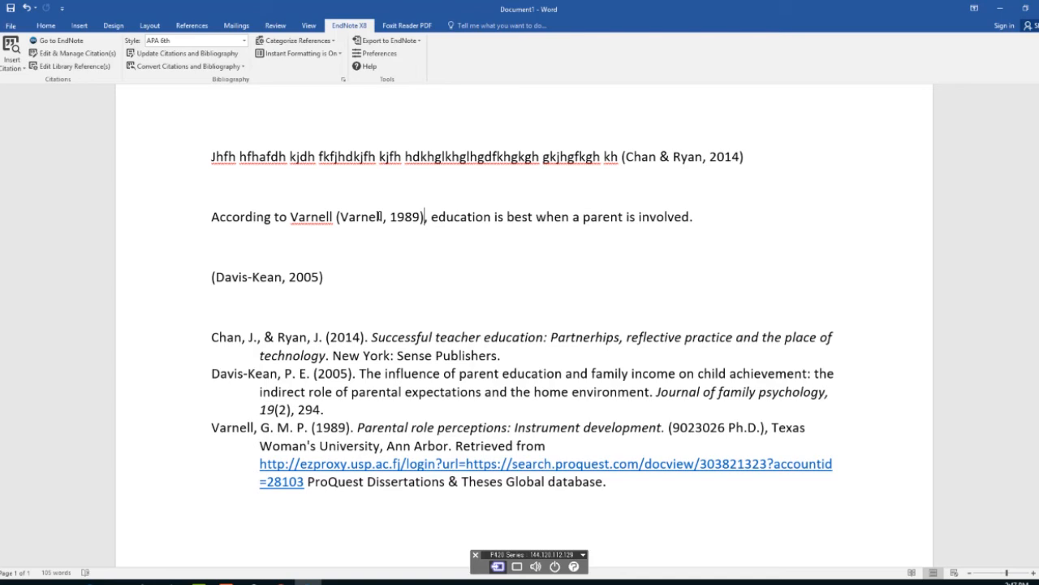
Step: Set the 1989 thesis citation's formatting to Exclude Author and place the cursor at the end of its sentence
left_click(377, 217)
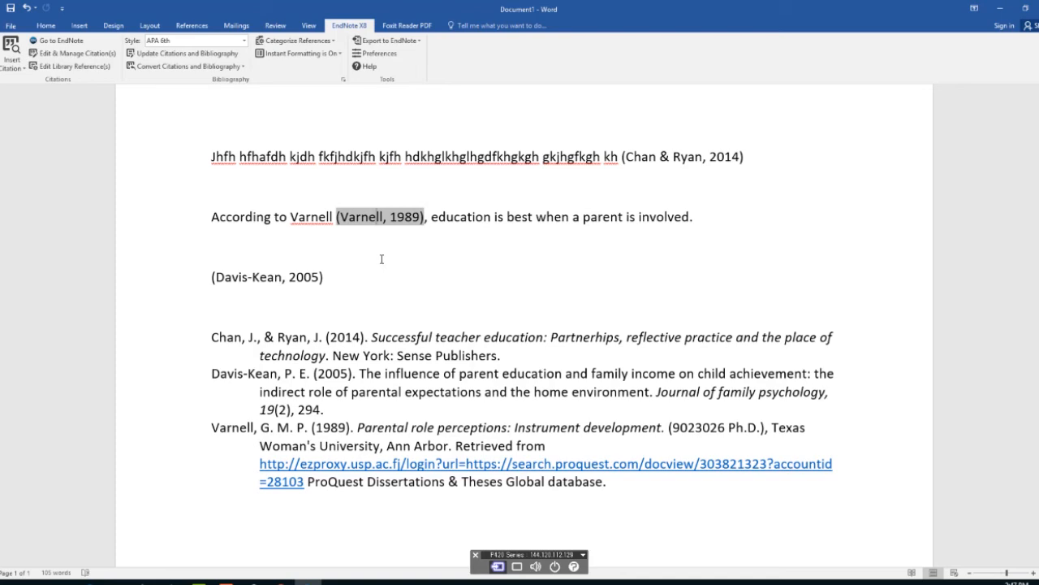
left_click(268, 278)
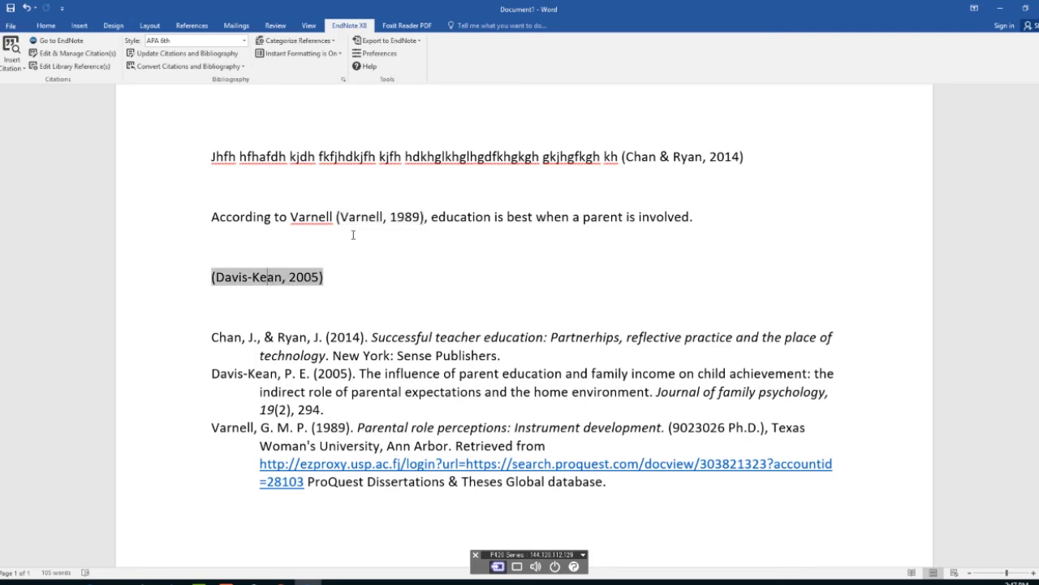
left_click(390, 221)
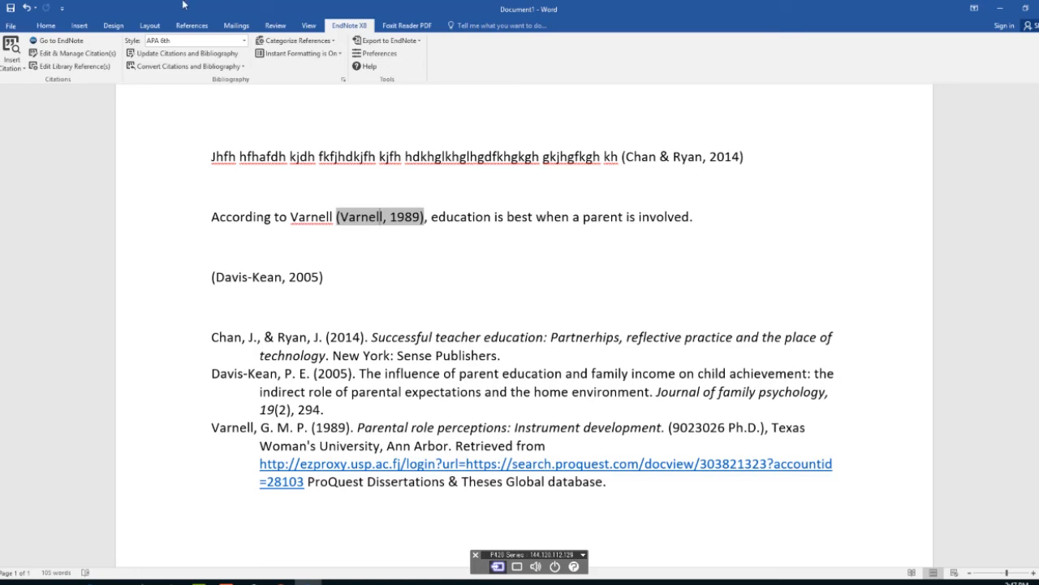
left_click(83, 57)
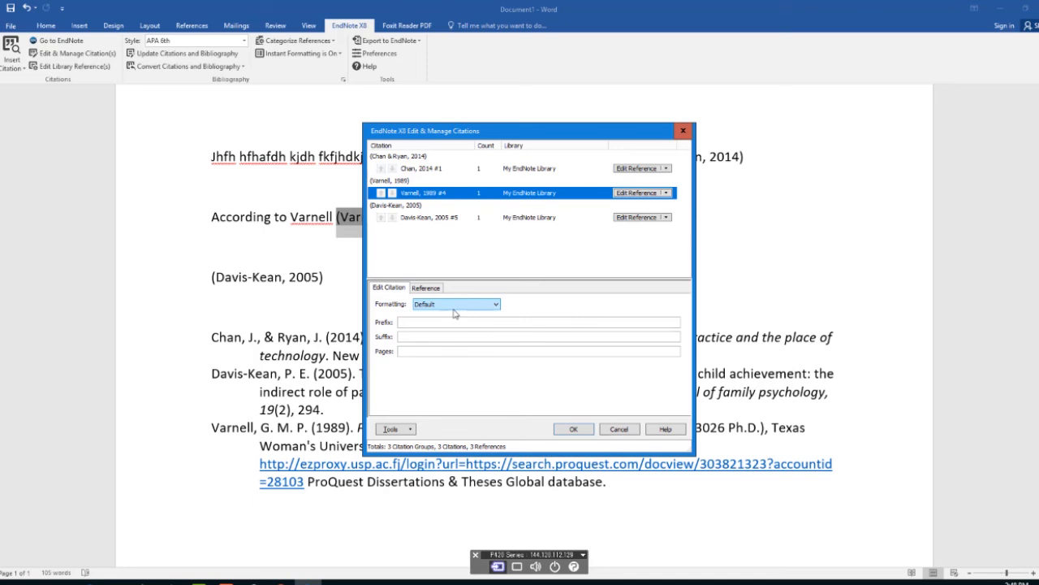
left_click(457, 312)
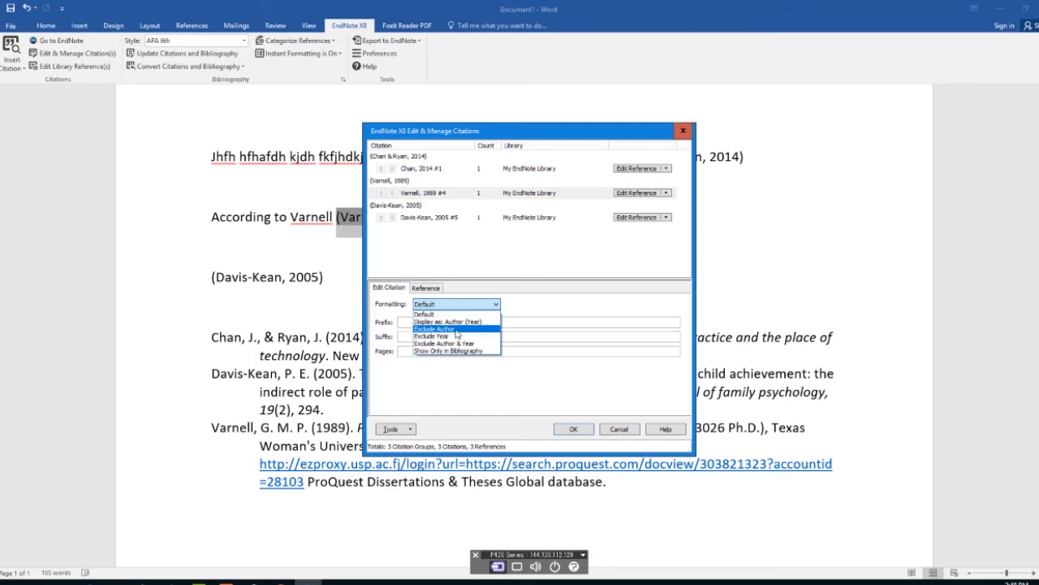
left_click(457, 329)
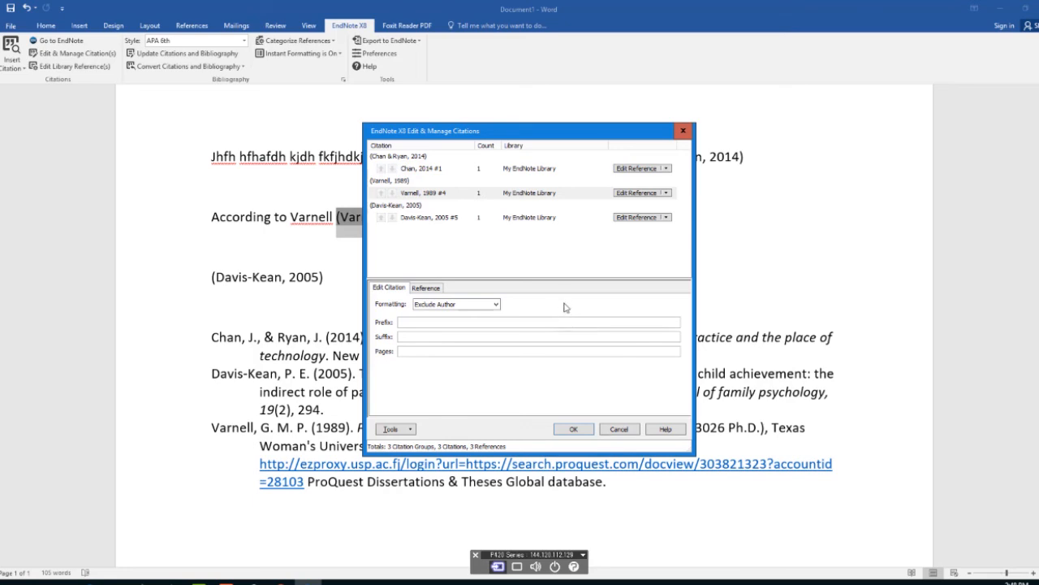
left_click(569, 430)
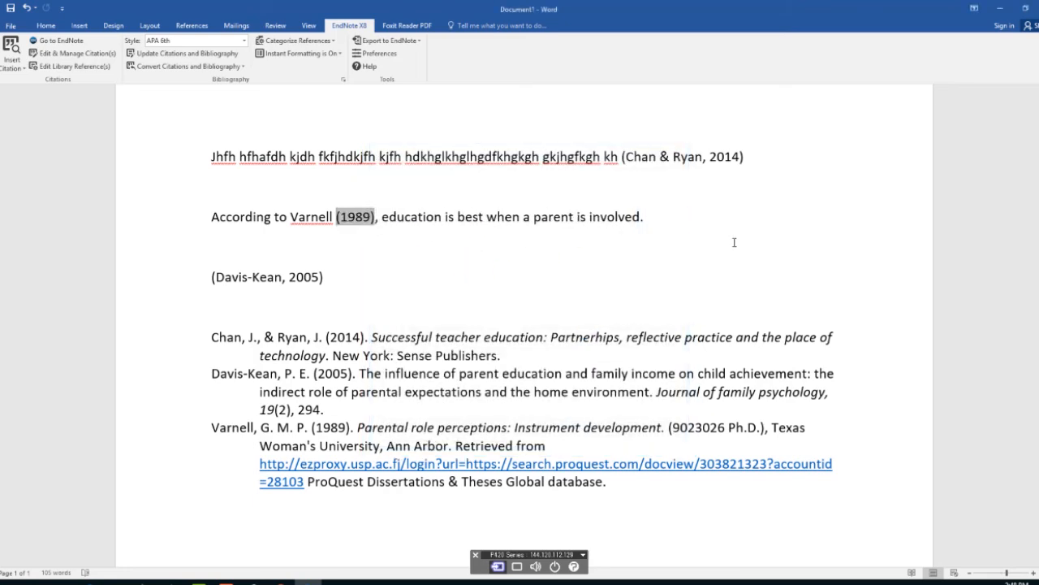
left_click(680, 217)
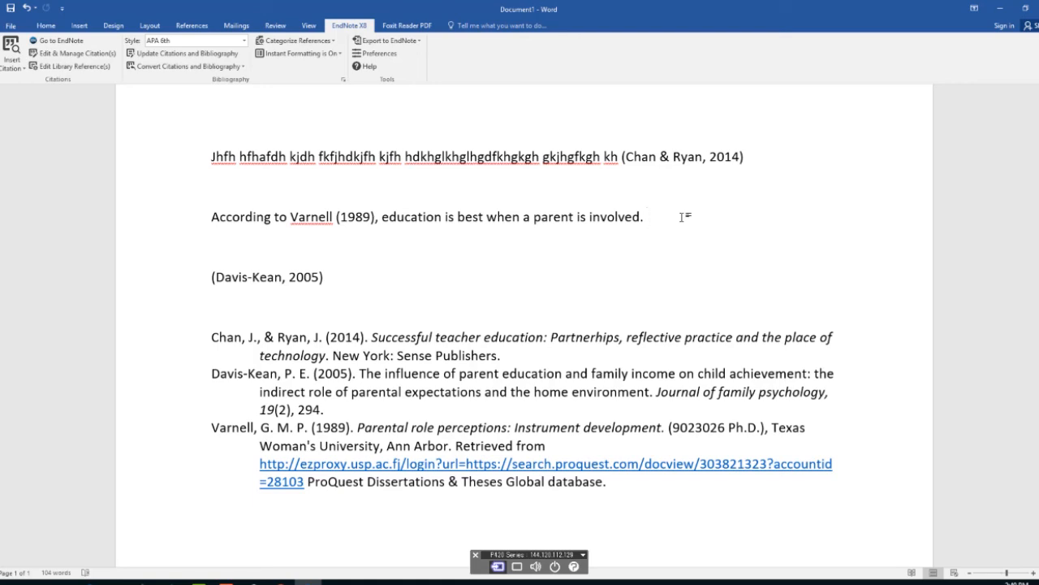
Step: Add ". Fh akhfdkfh skl" after the 2005 citation, followed by blank lines until the whole bibliography starts on the second page
left_click(400, 272)
type(". Fh akhfdkfh skl")
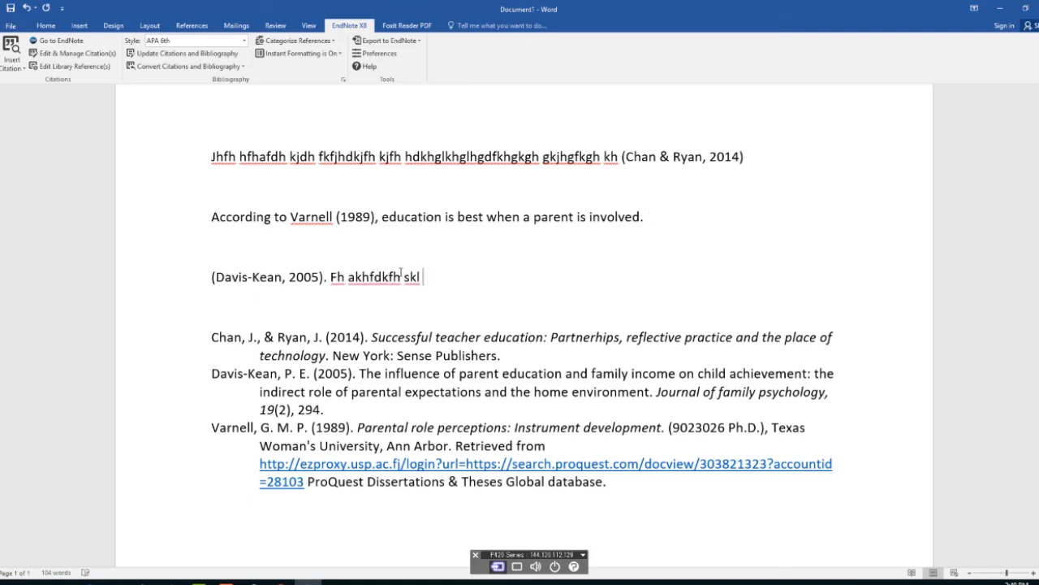
key("Return")
key("Return")
key("Return")
key("Return")
key("Return")
key("Return")
key("Return")
key("Return")
key("Return")
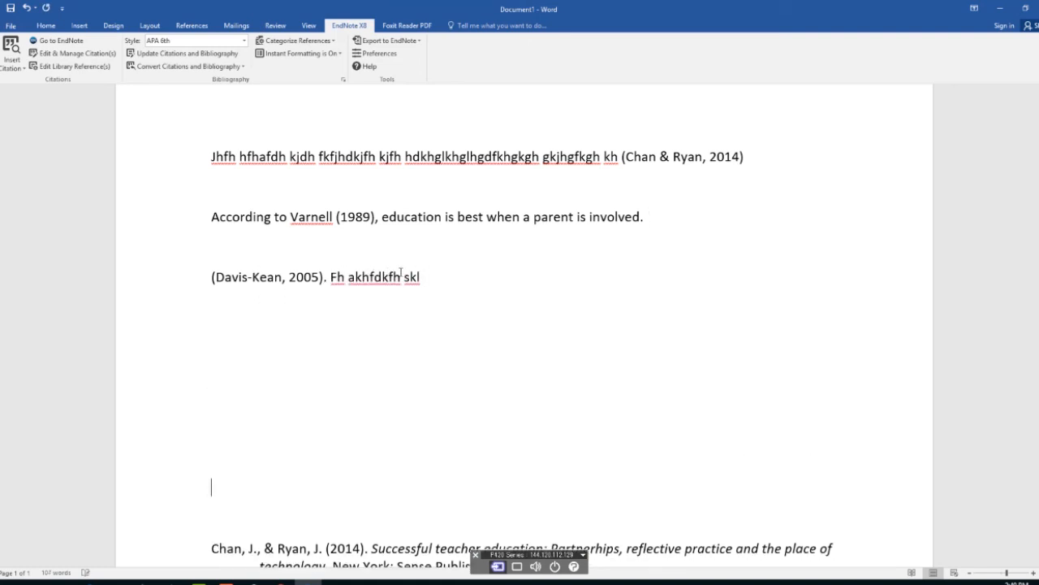
scroll(618, 178, "down", 1)
key("Return")
key("Return")
key("Return")
key("Return")
key("Return")
key("Return")
key("Return")
key("Return")
key("Return")
key("Return")
key("Return")
key("Return")
key("Return")
key("Return")
key("Return")
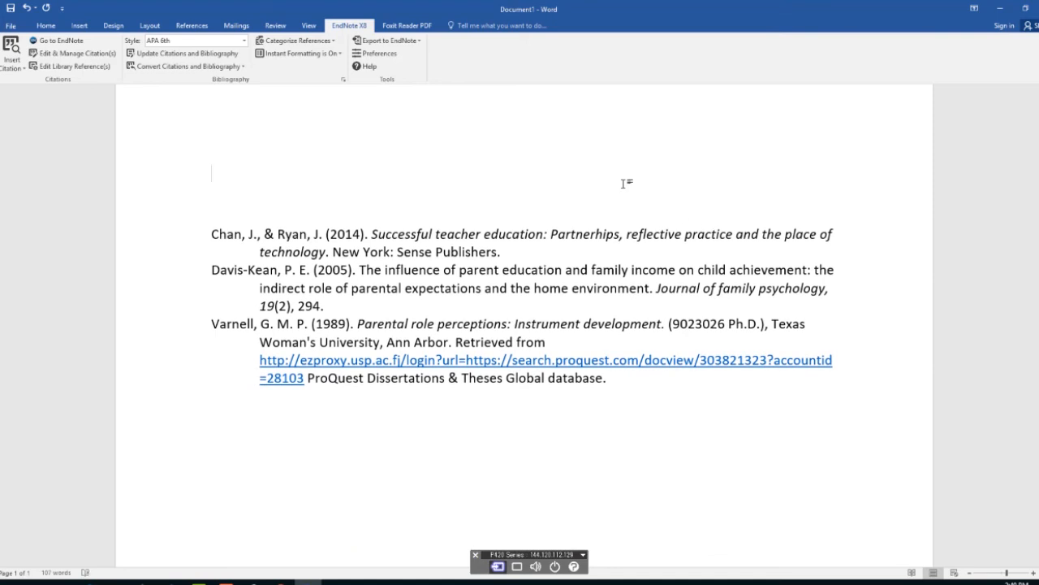
key("Return")
key("Return")
key("Return")
key("Return")
key("Return")
key("Return")
key("Return")
key("Return")
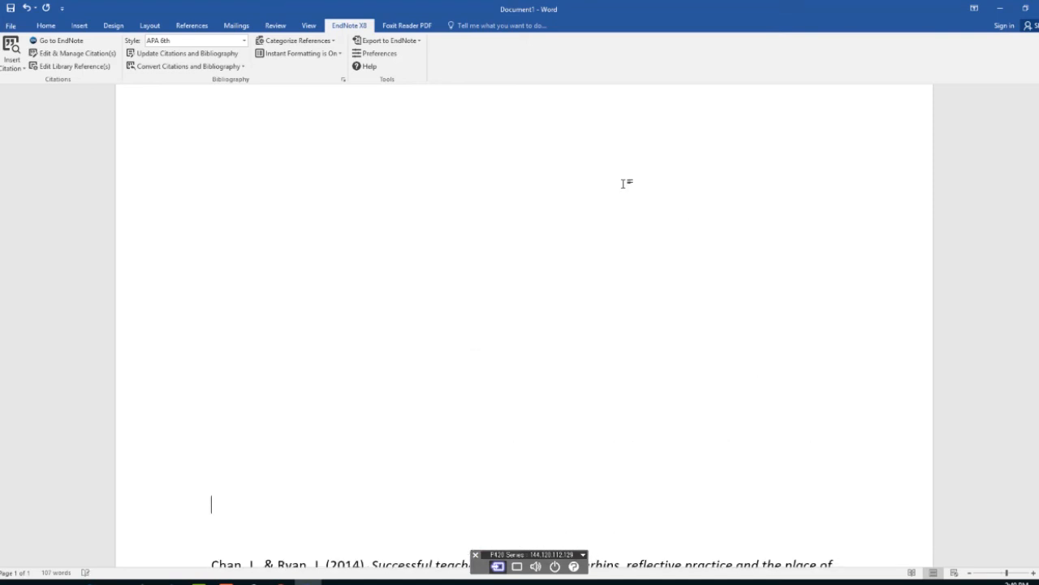
scroll(673, 302, "down", 3)
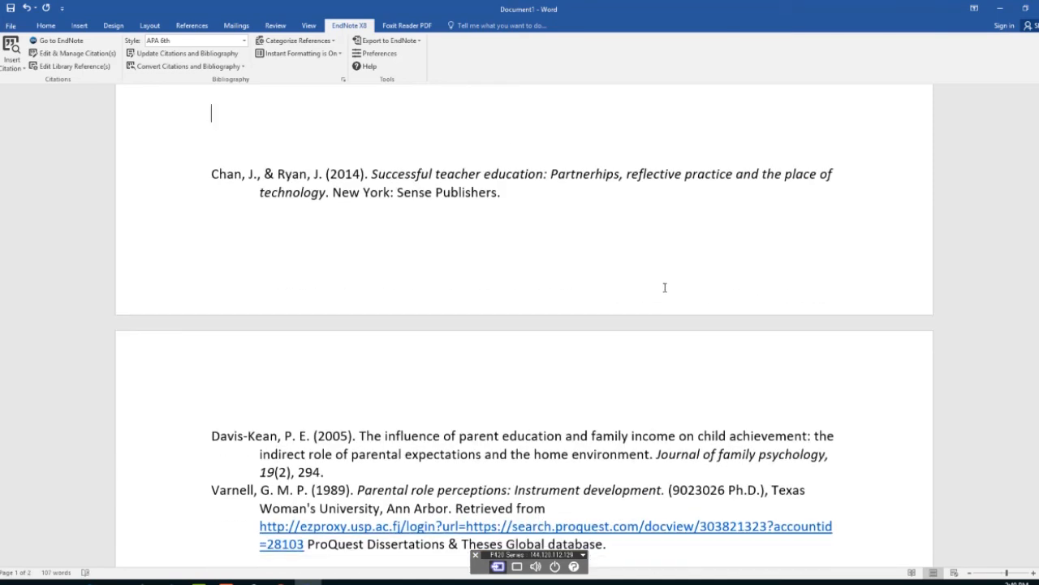
key("Return")
scroll(638, 272, "down", 1)
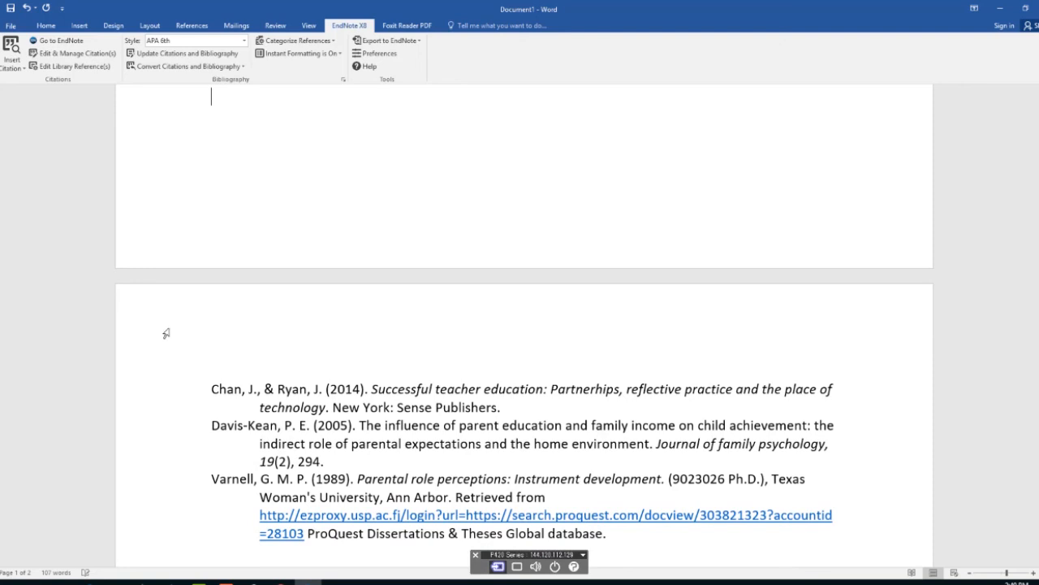
Step: Insert a centred "References" heading on its own line directly above the bibliography
key("ctrl+shift+End")
key("Return")
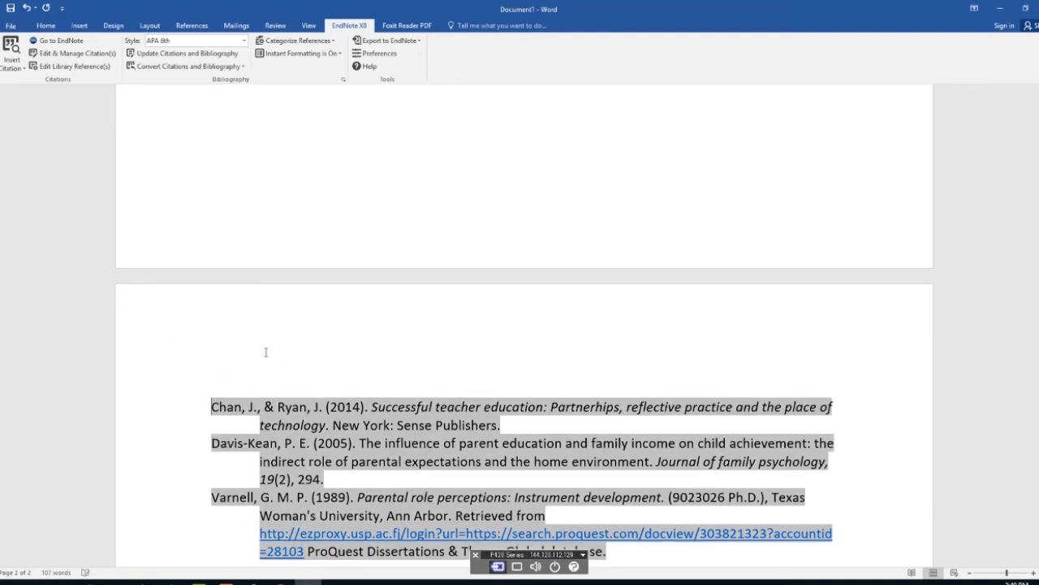
key("Up")
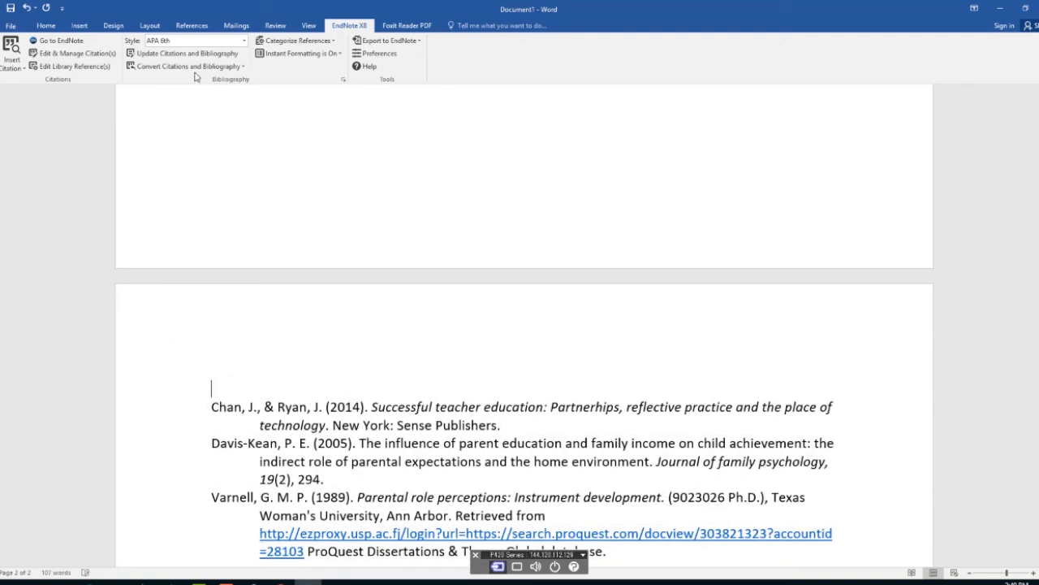
left_click(46, 25)
left_click(249, 61)
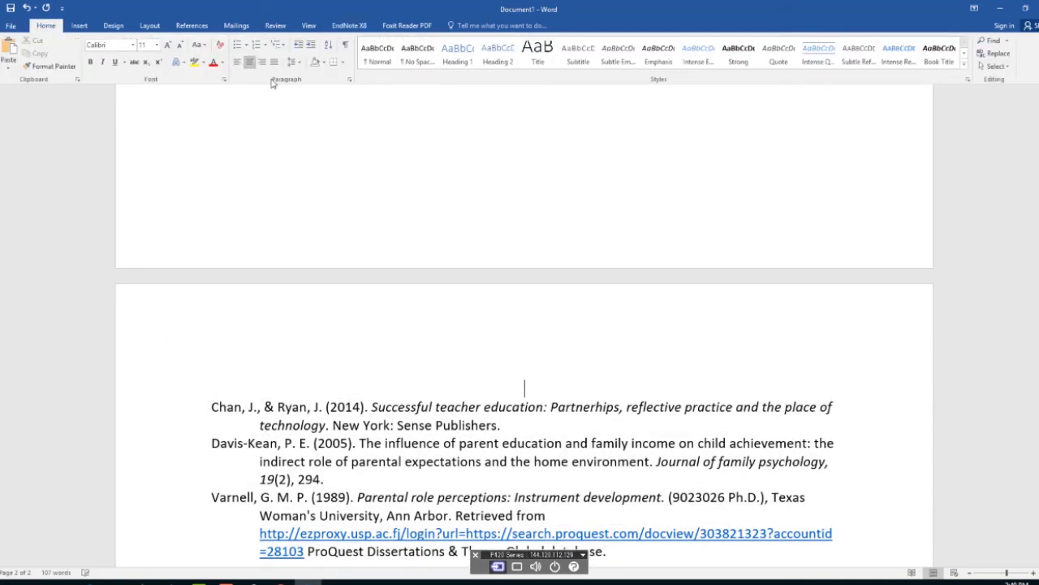
type("References")
key("Return")
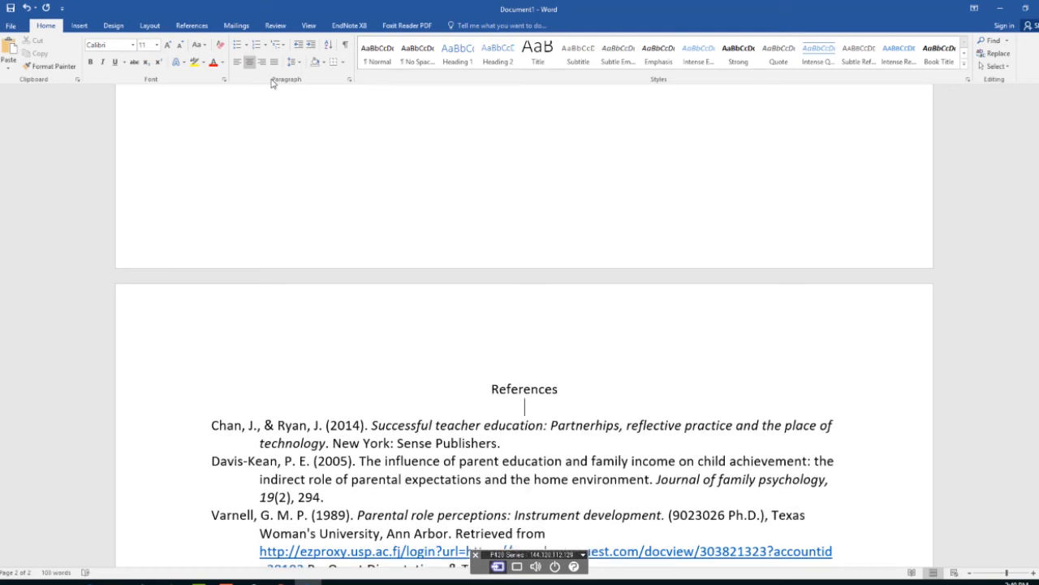
Step: Insert an EndNote citation of the 1999 thesis "Rethinking parental roles" on the line below the 2005 citation's sentence
scroll(812, 220, "up", 5)
scroll(540, 205, "up", 5)
left_click(306, 349)
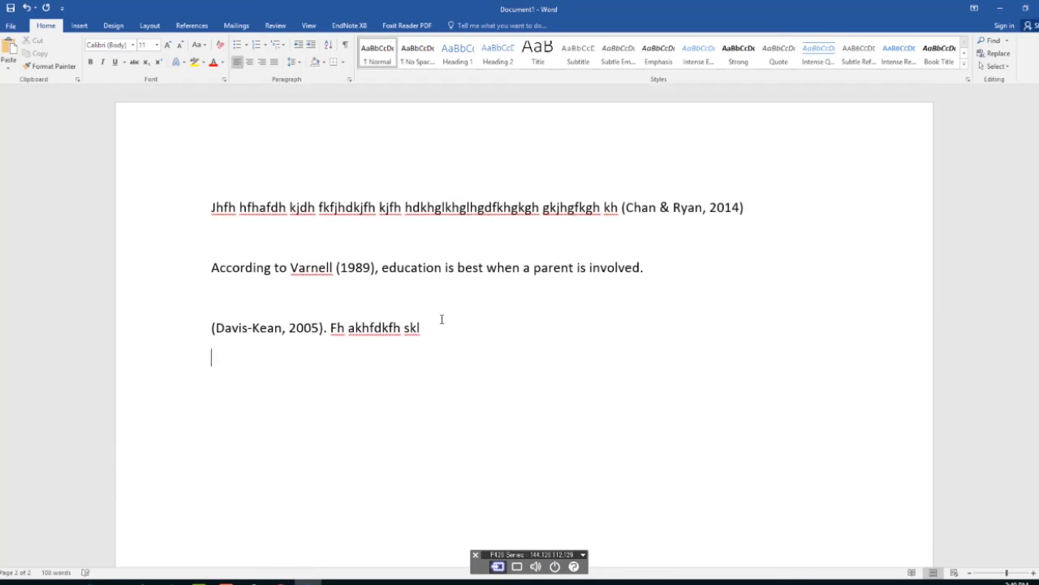
left_click(254, 582)
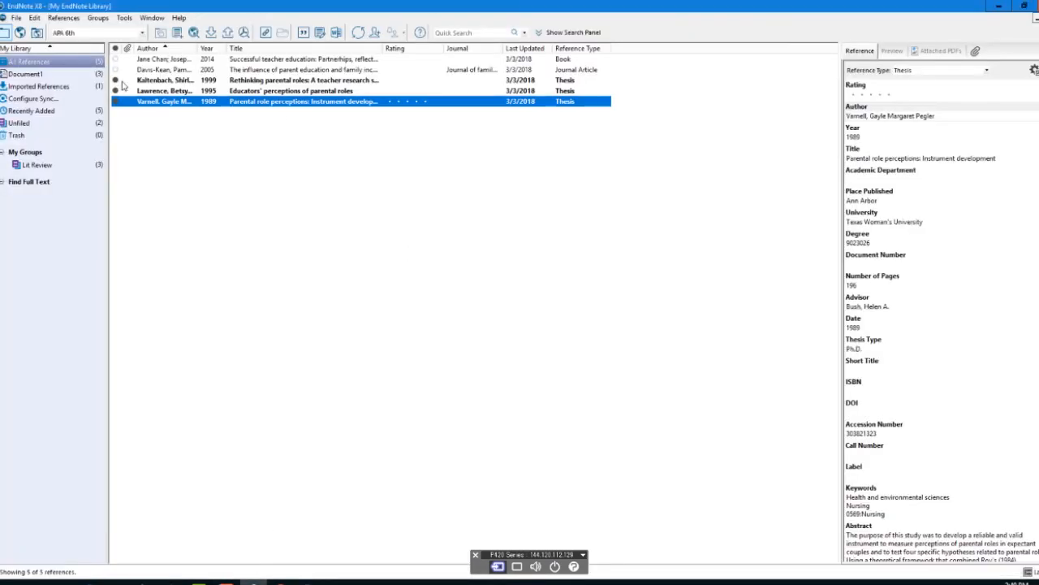
left_click(172, 82)
left_click(303, 34)
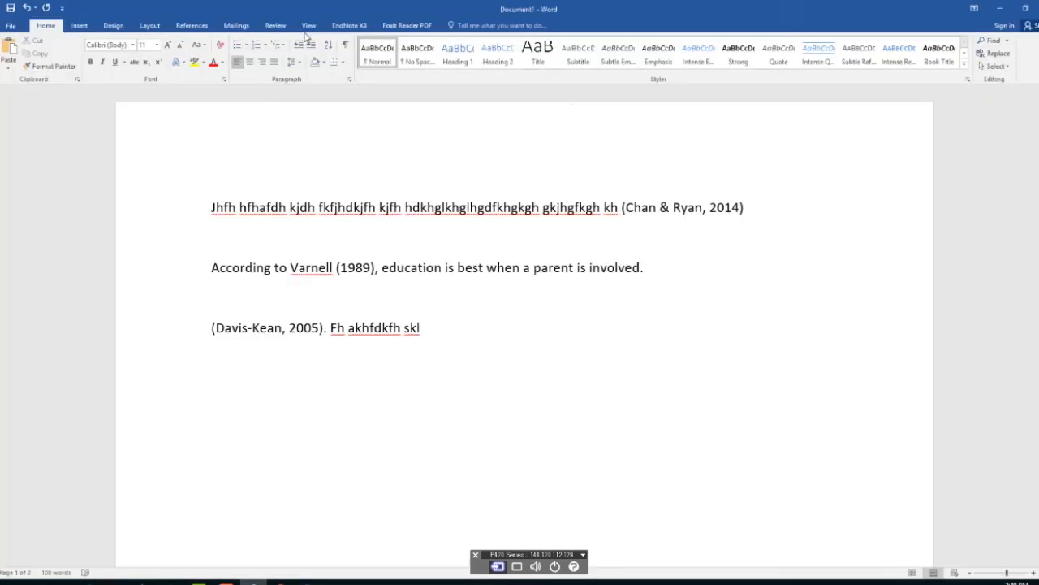
scroll(735, 238, "down", 3)
scroll(736, 238, "down", 10)
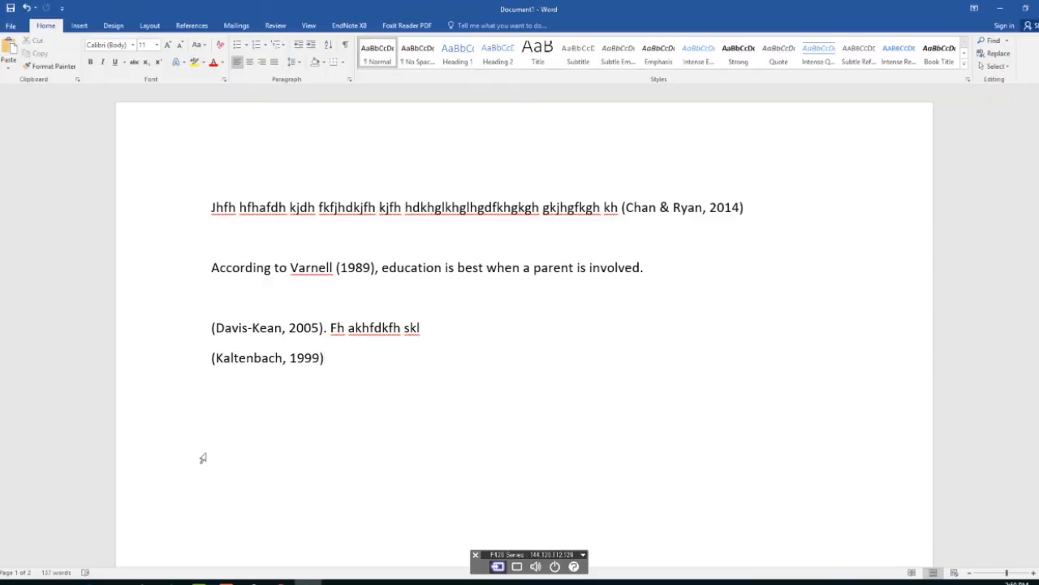
left_click(264, 364)
left_click(364, 424)
left_click(264, 358)
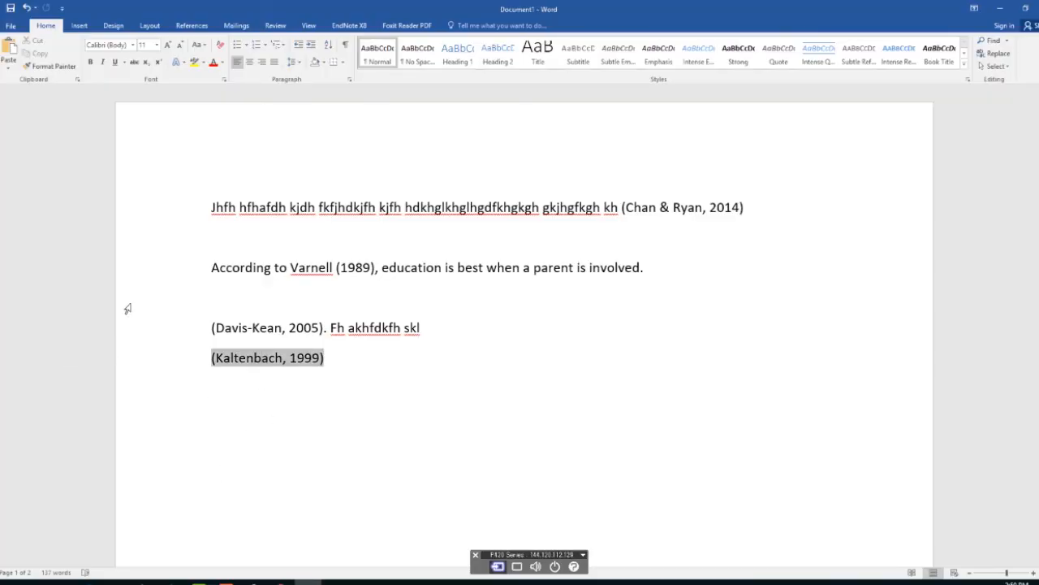
left_click(357, 26)
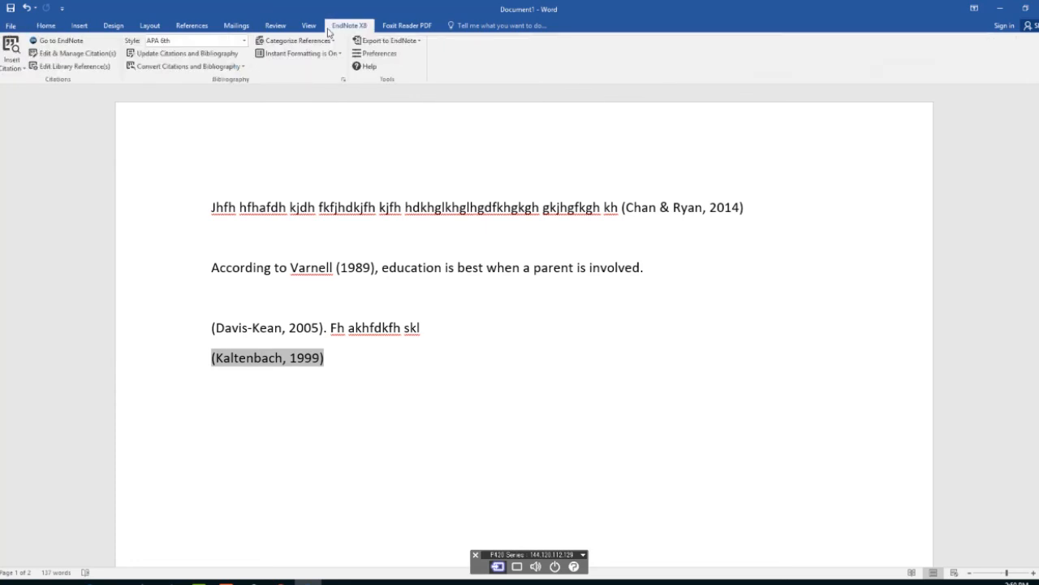
left_click(67, 55)
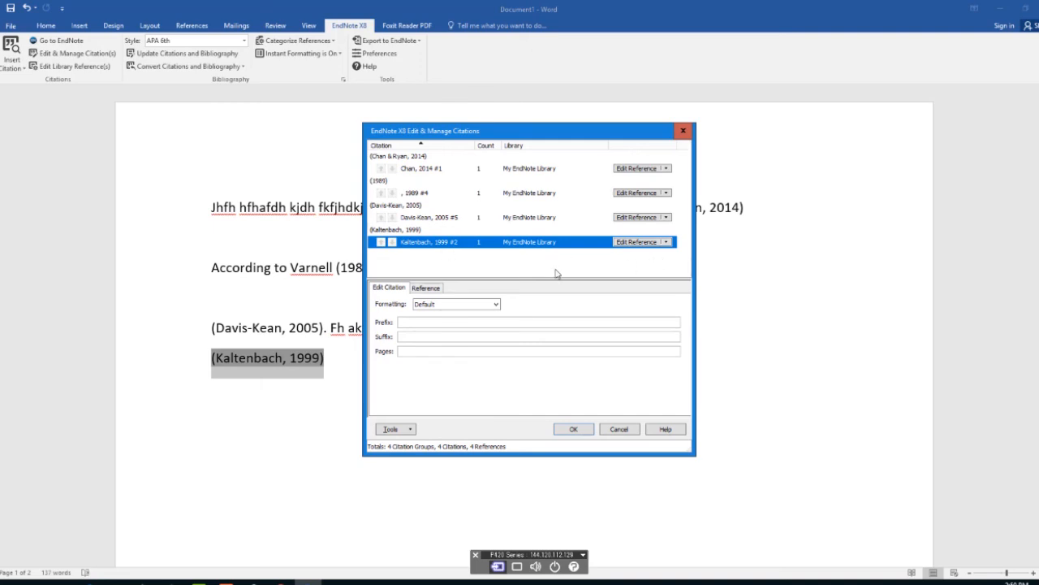
left_click(667, 243)
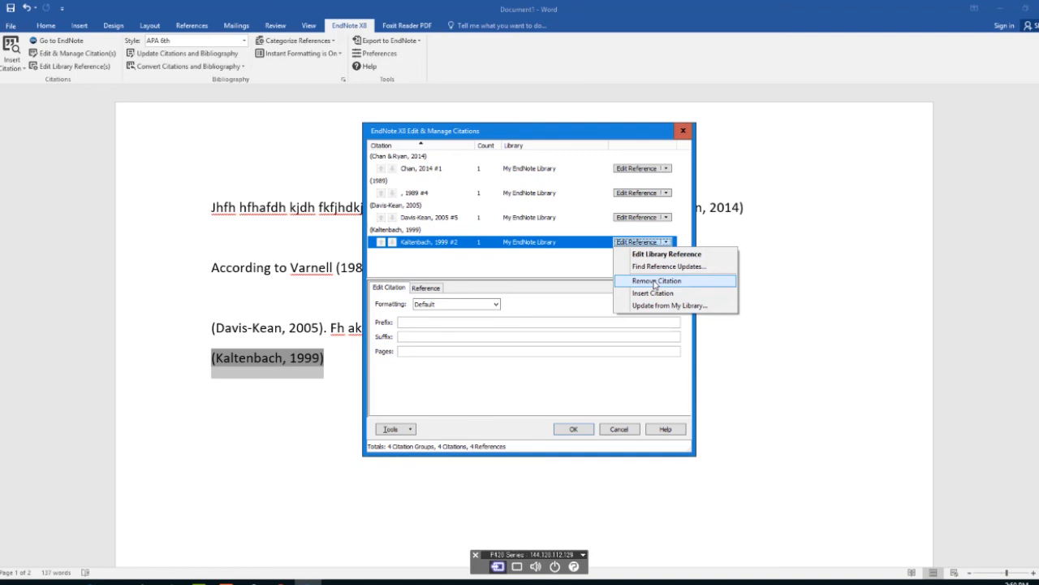
left_click(622, 433)
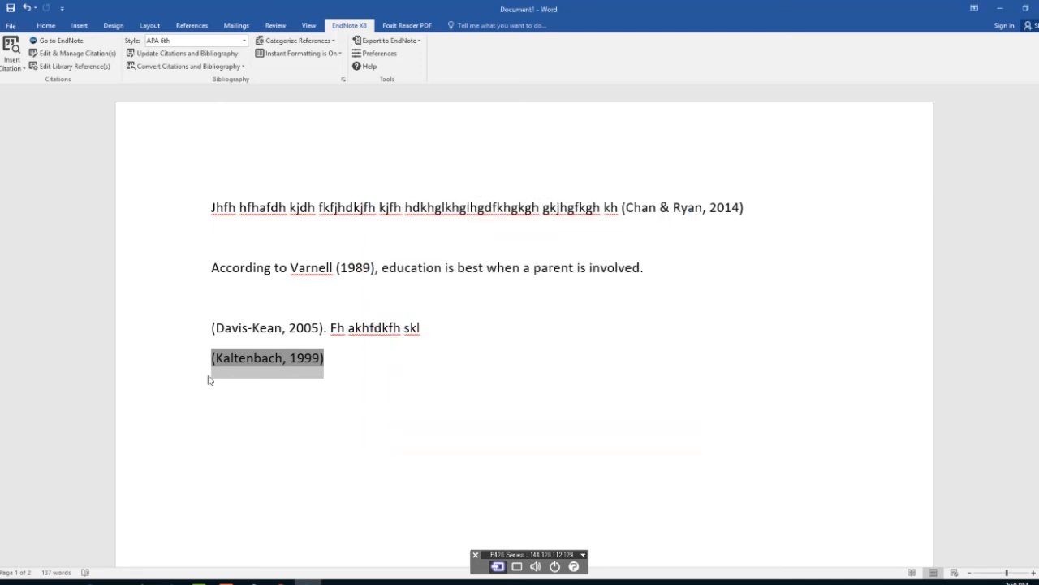
Step: Remove the 1999 thesis citation from the document with EndNote's Edit & Manage Citations
left_click(328, 365)
left_click(272, 359)
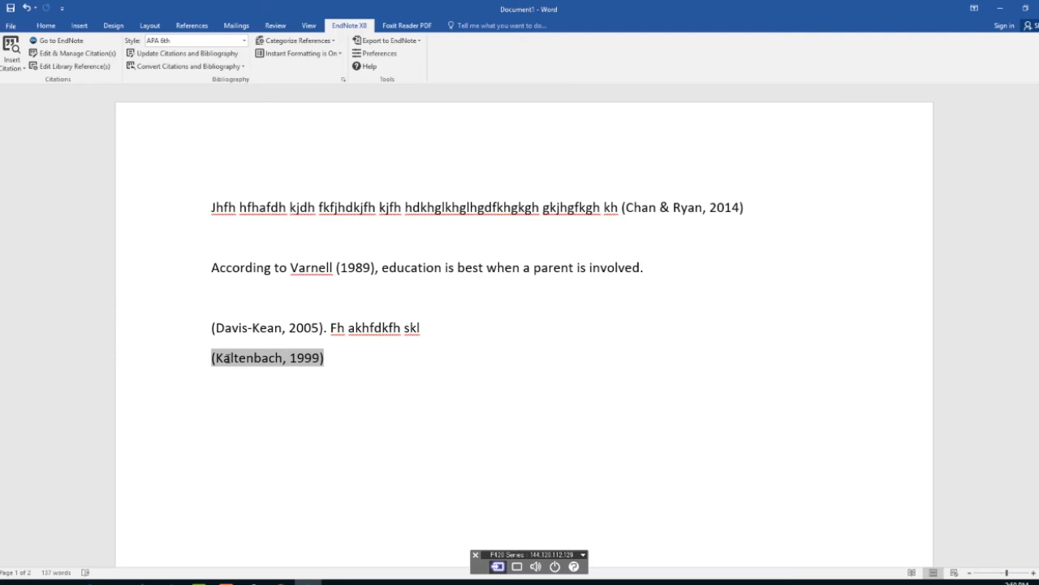
left_click(70, 56)
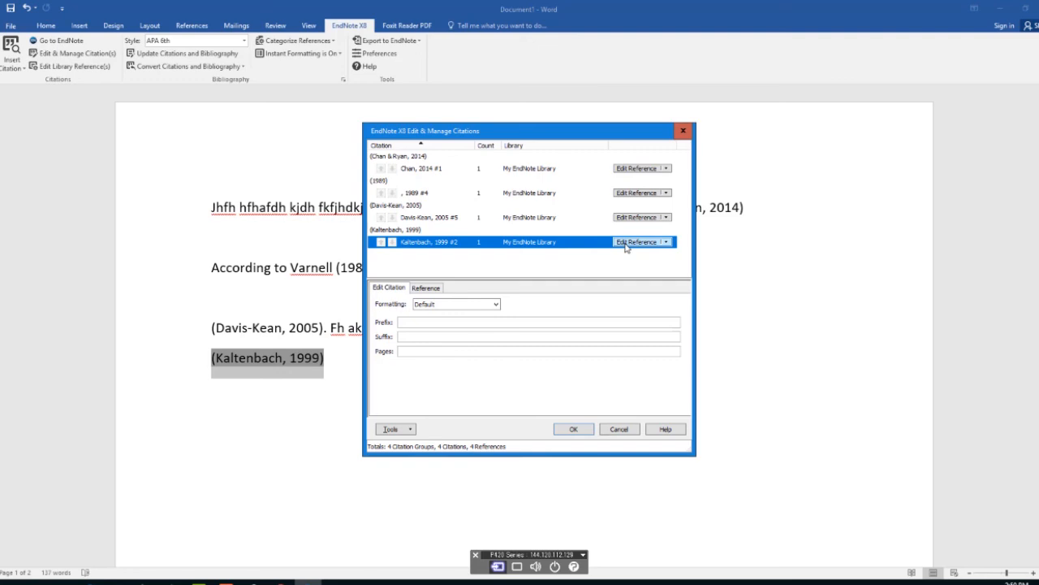
left_click(667, 243)
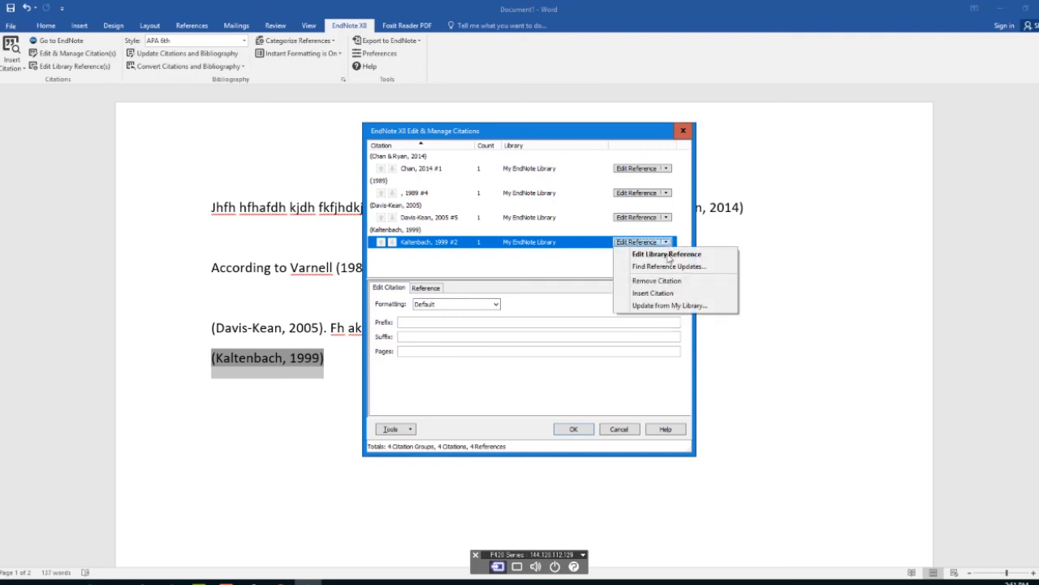
left_click(658, 278)
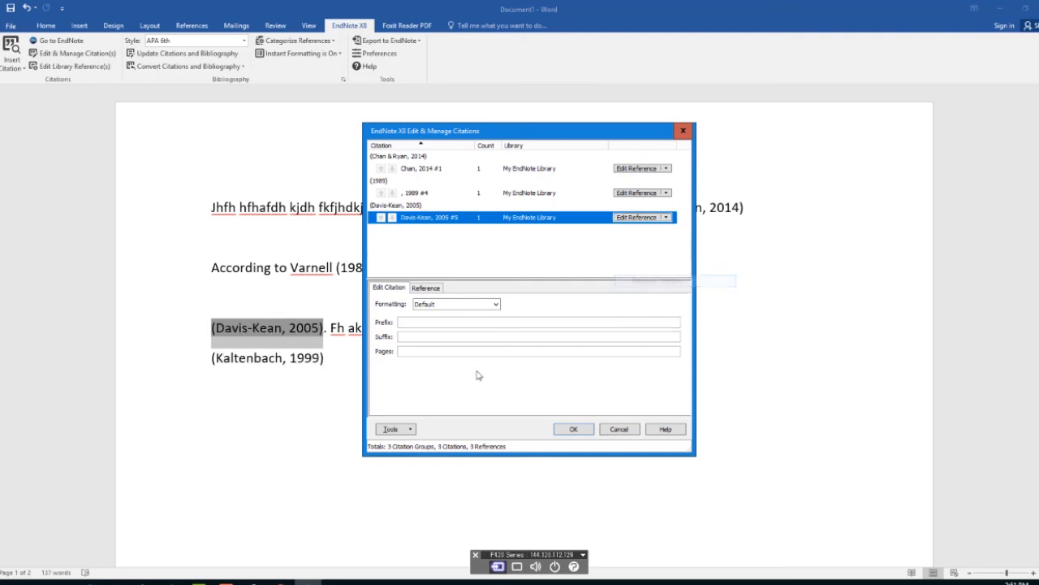
left_click(566, 429)
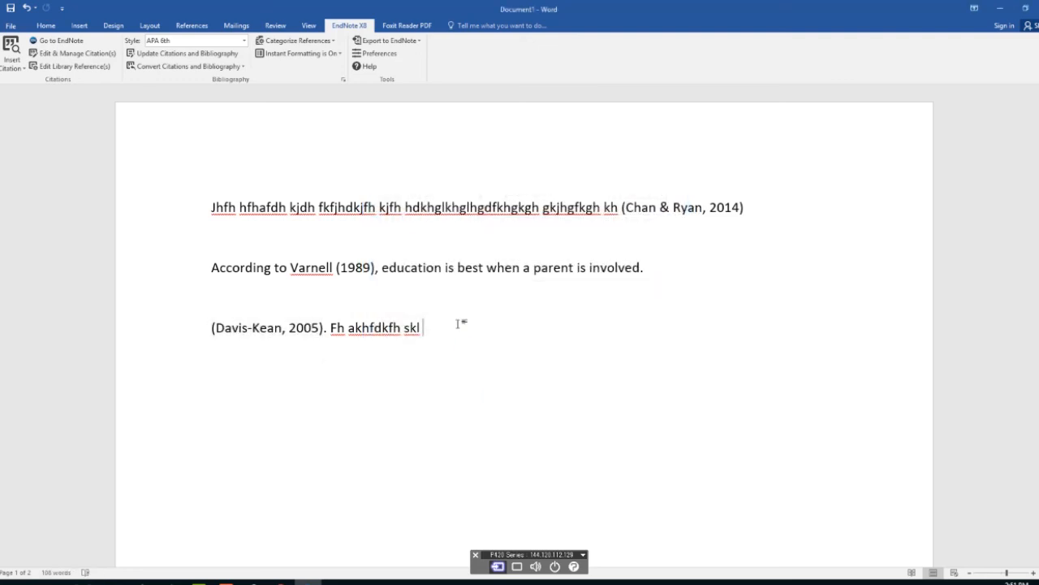